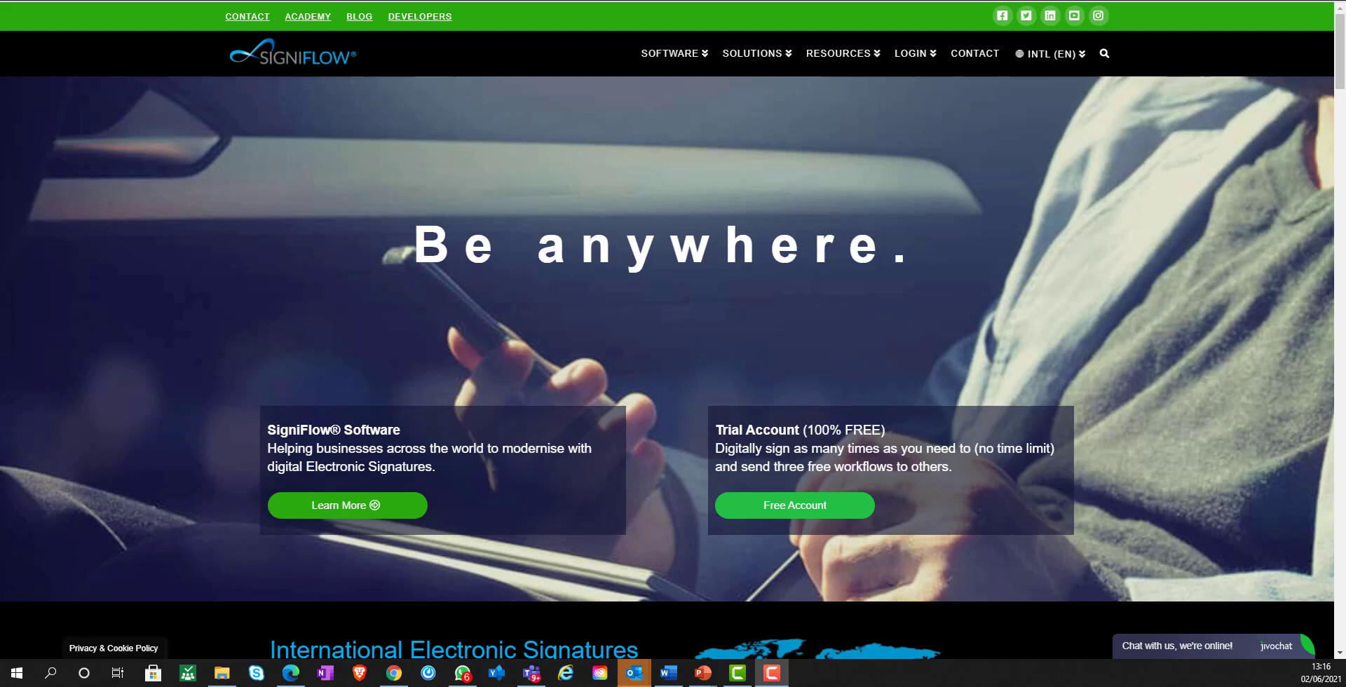
- Browse the SigniFlow homepage and its SOFTWARE and SOLUTIONS menus
scroll(667, 350, "down", 6)
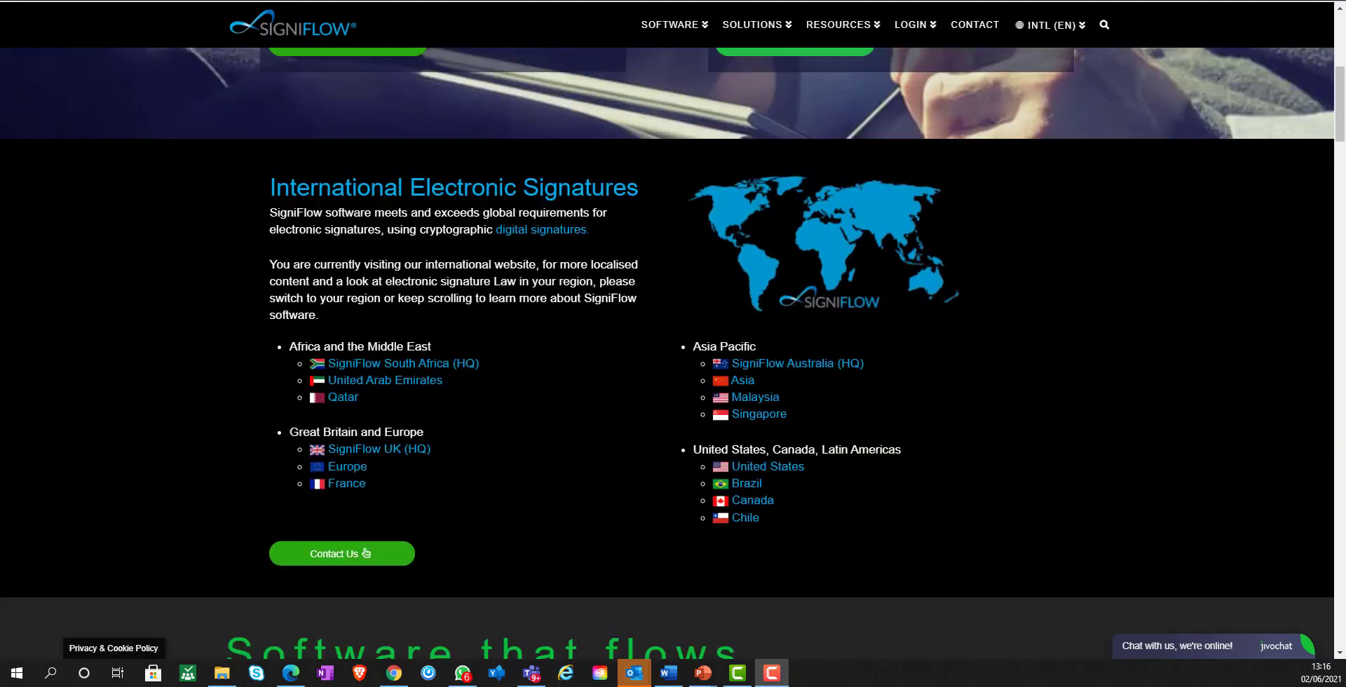
scroll(722, 268, "down", 2)
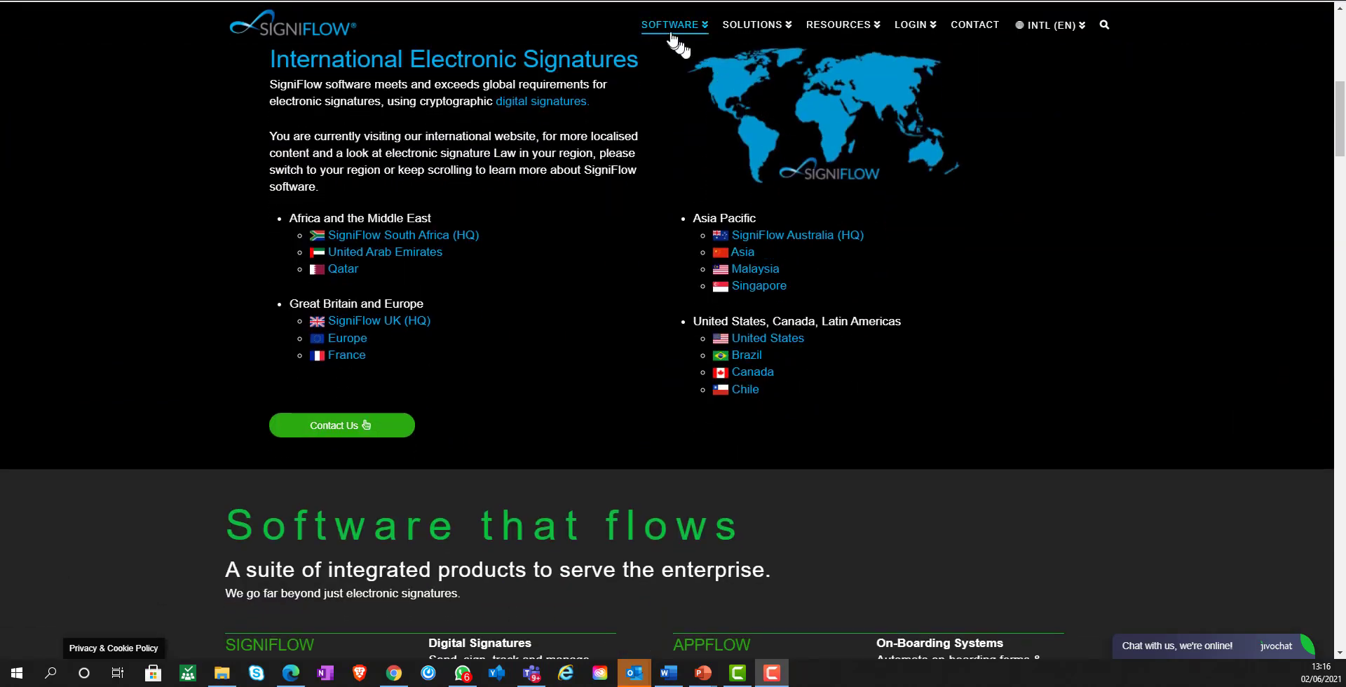
mouse_move(673, 42)
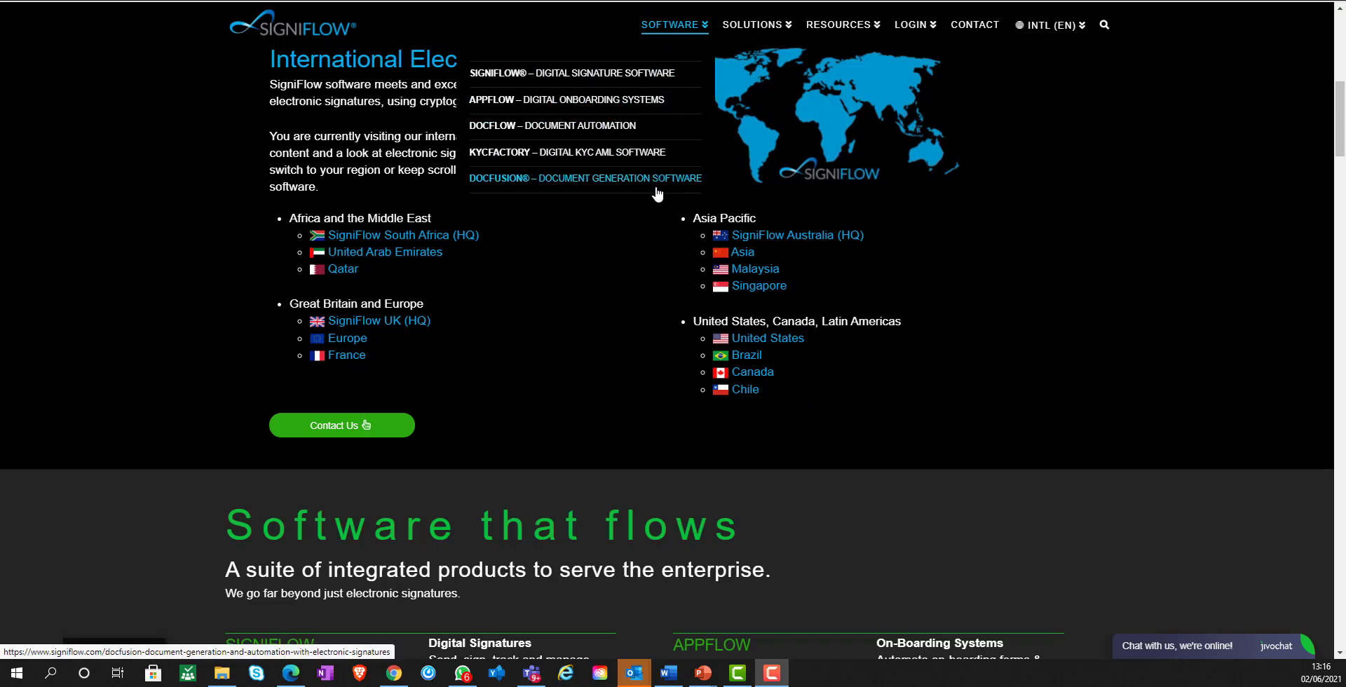
mouse_move(768, 33)
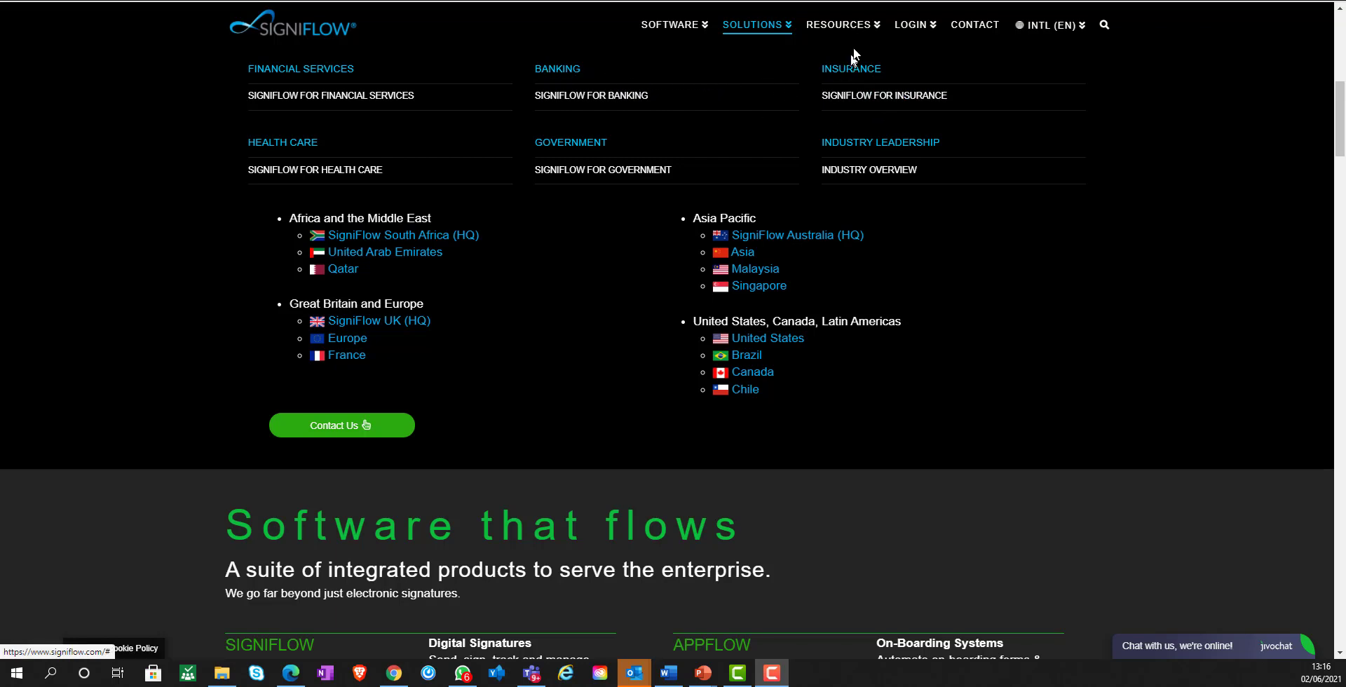
mouse_move(857, 33)
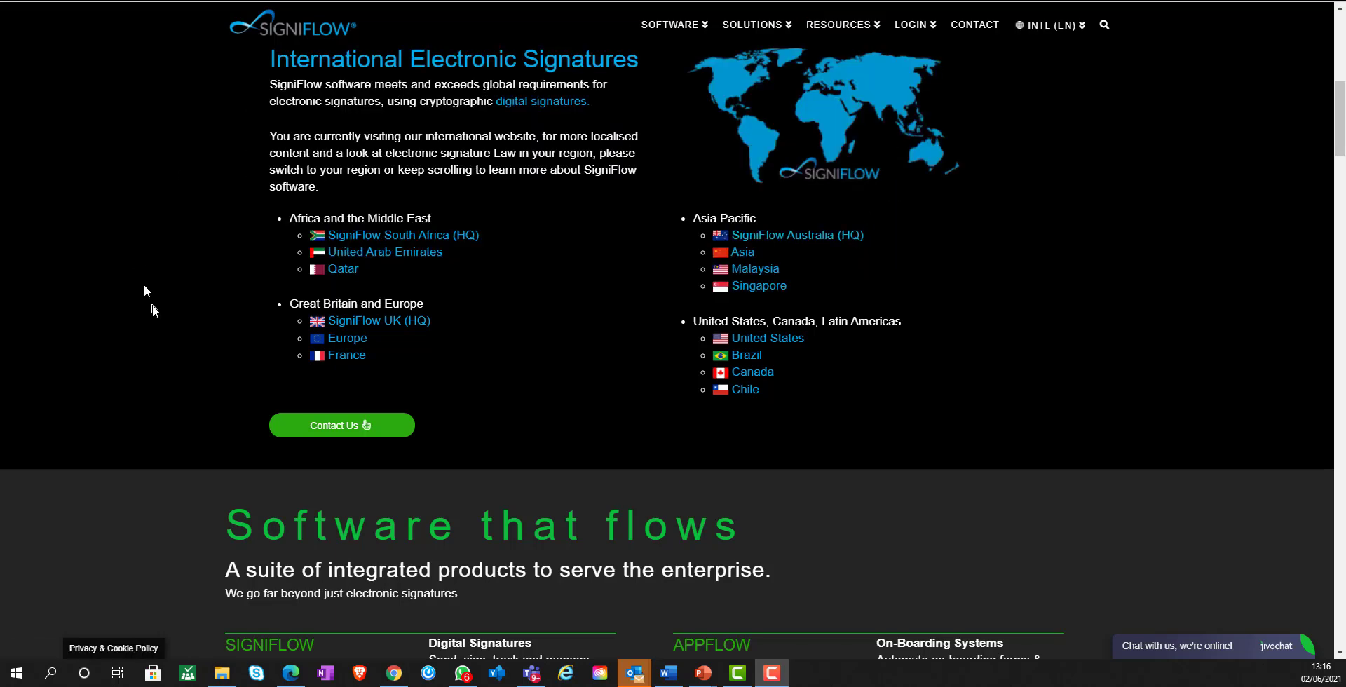
- Scroll through the homepage sections, then bring the Digital Sign login page forward
scroll(161, 298, "down", 5)
scroll(168, 299, "down", 13)
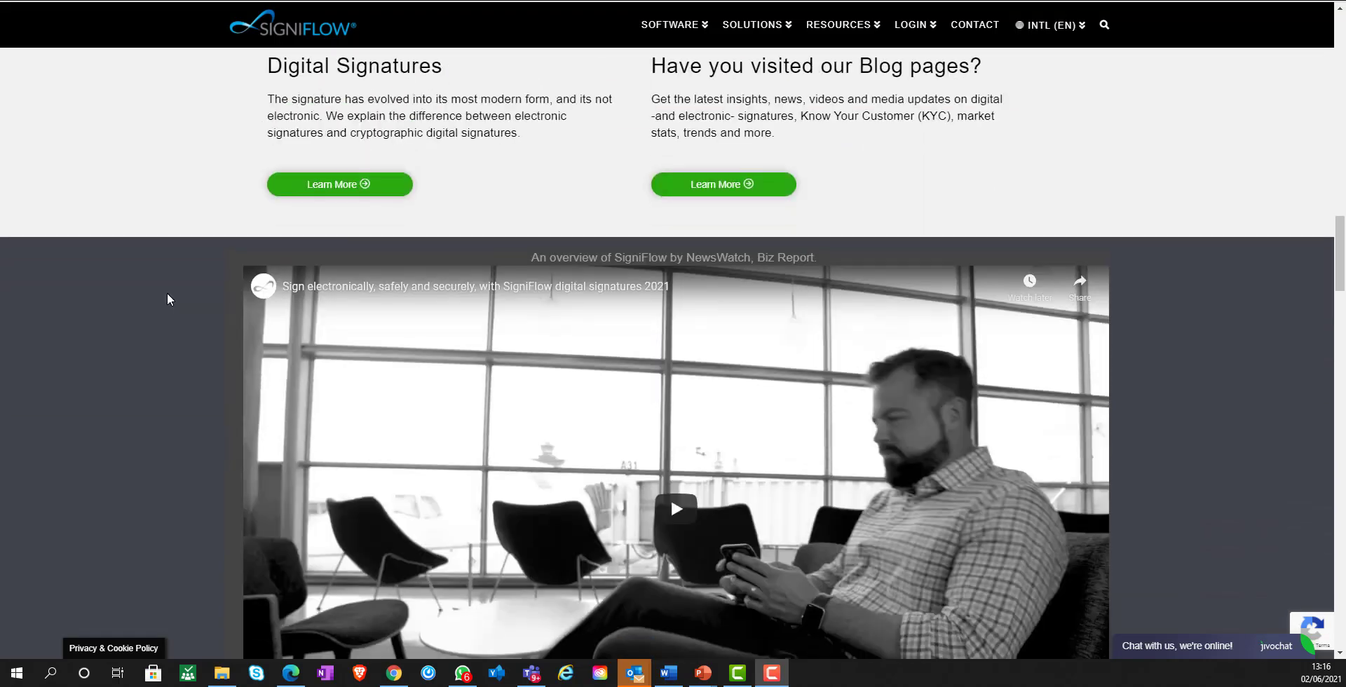
scroll(175, 293, "up", 20)
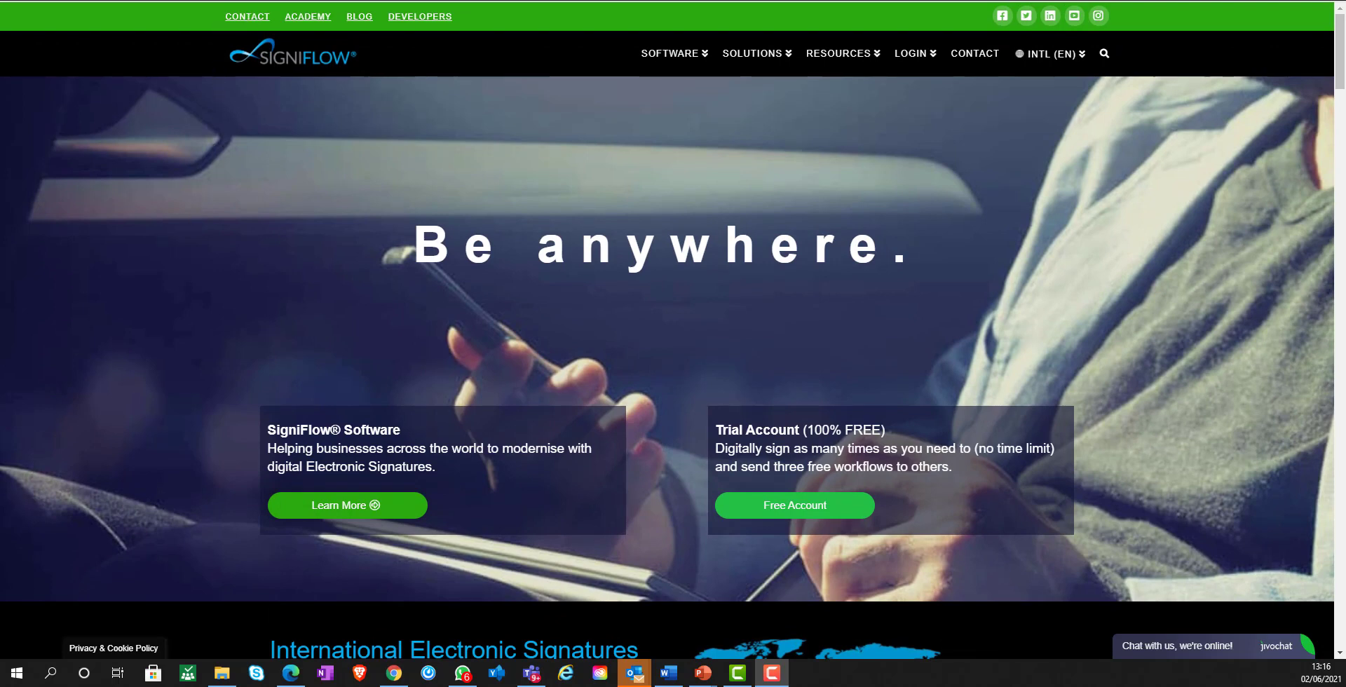
key("alt+Tab")
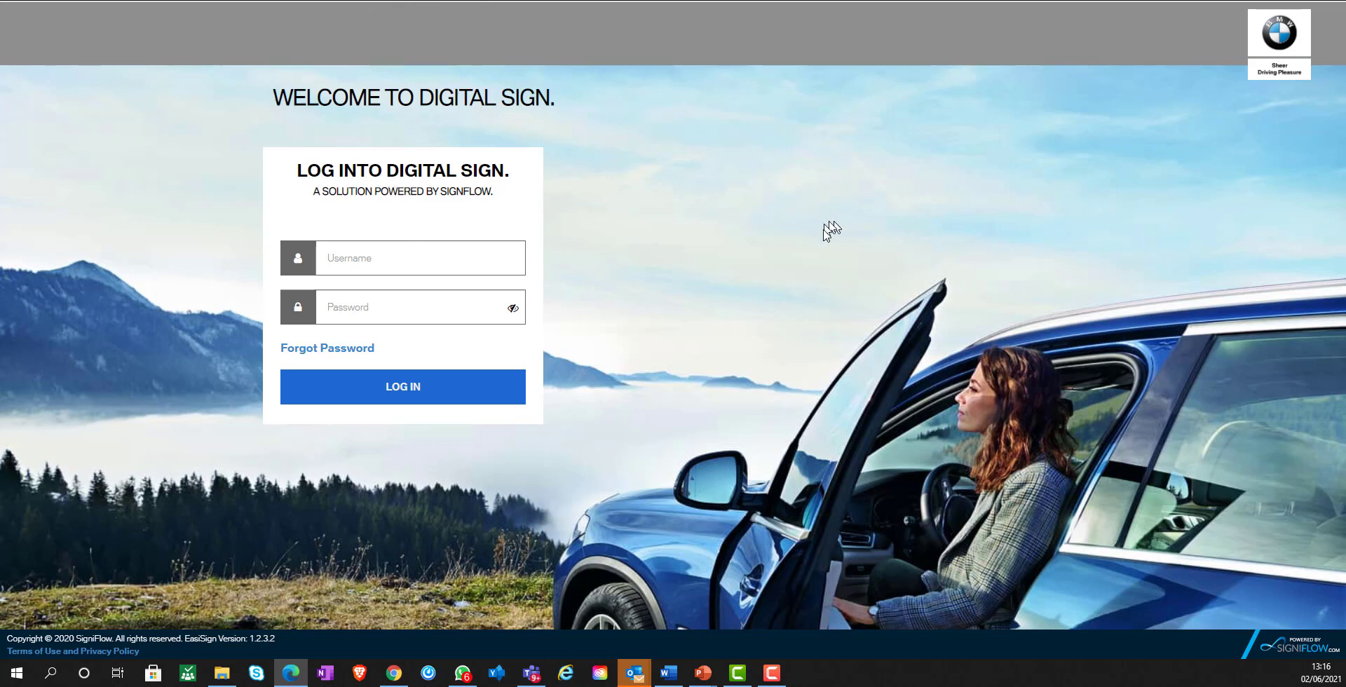
mouse_move(634, 671)
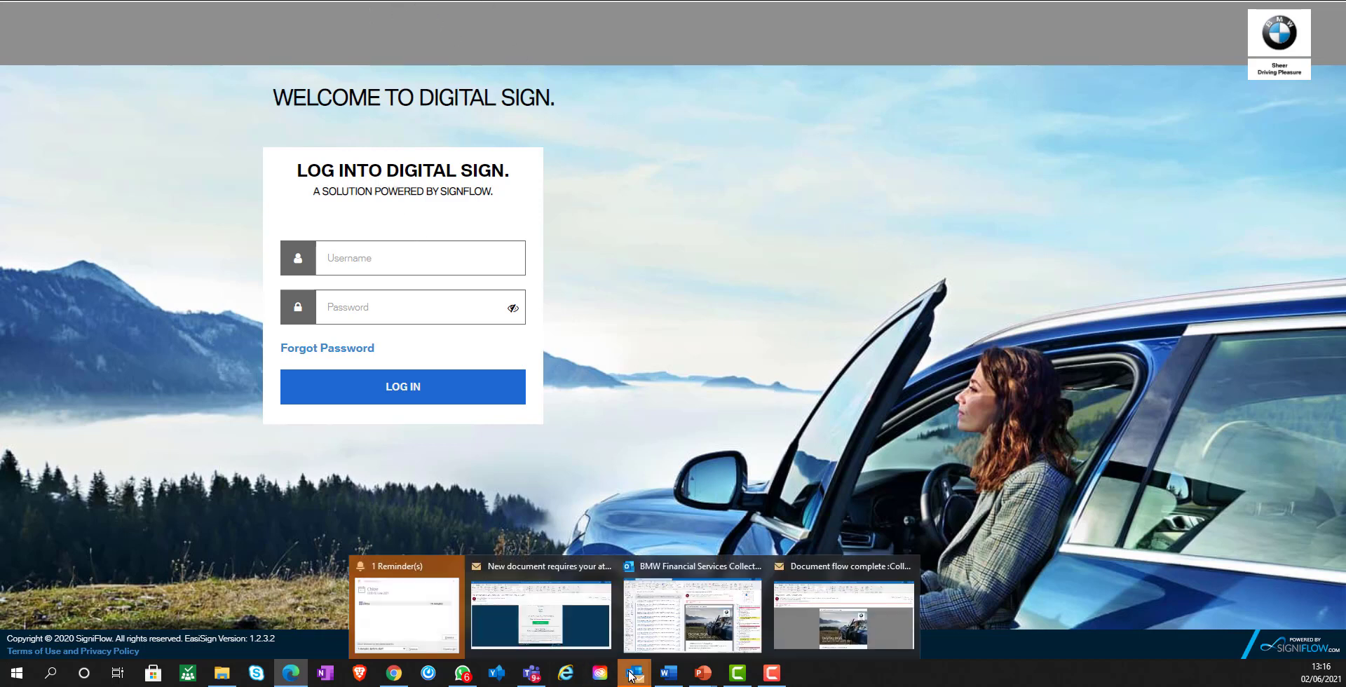
left_click(811, 609)
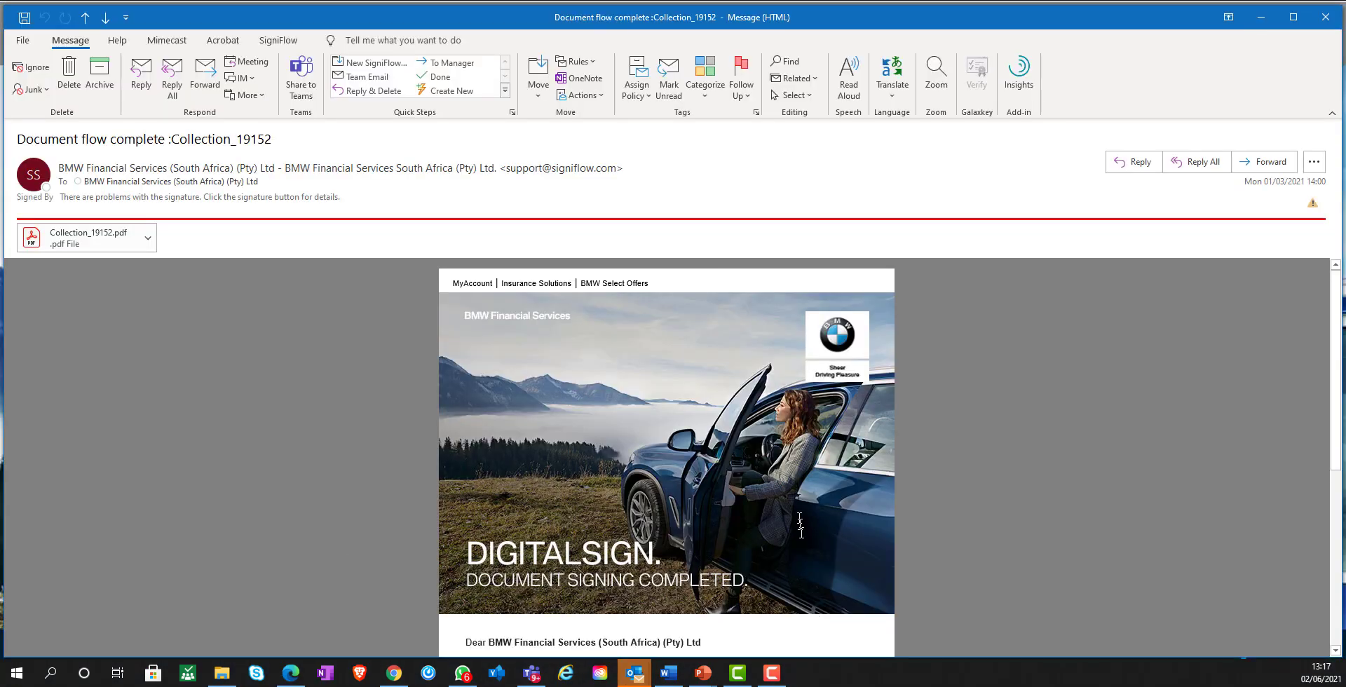
scroll(675, 364, "down", 3)
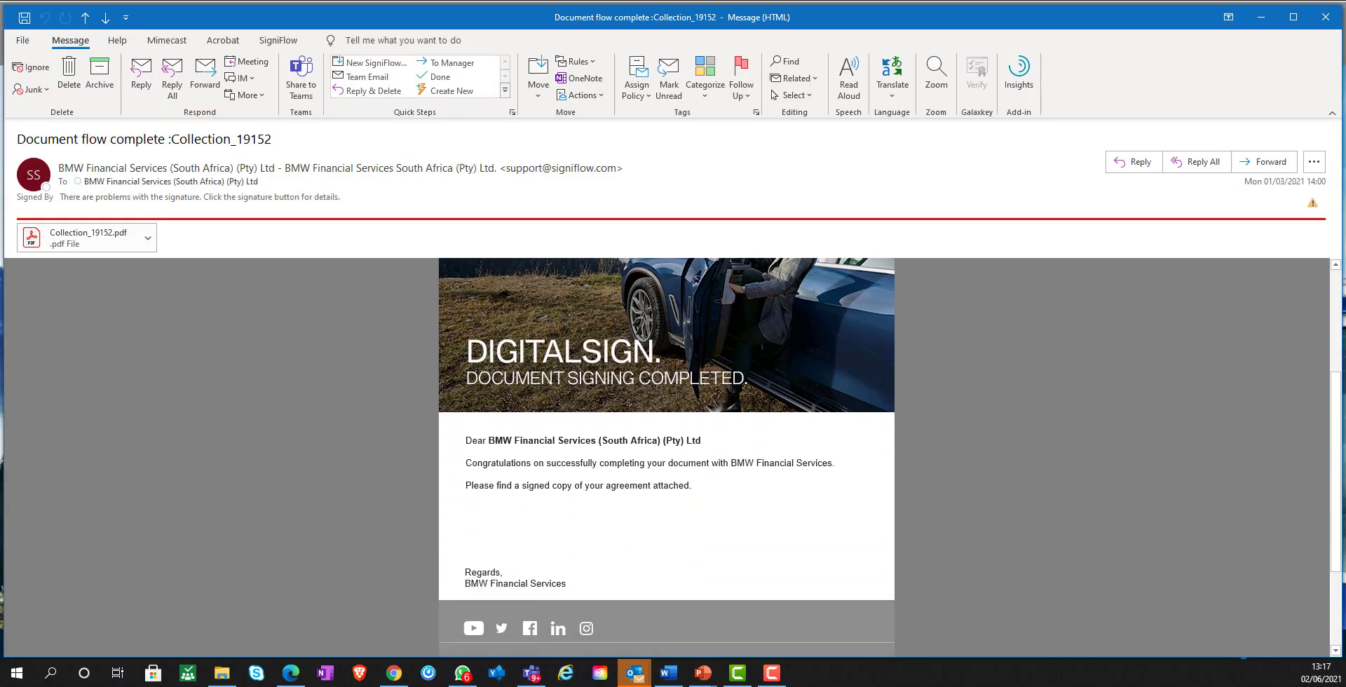
scroll(673, 363, "down", 2)
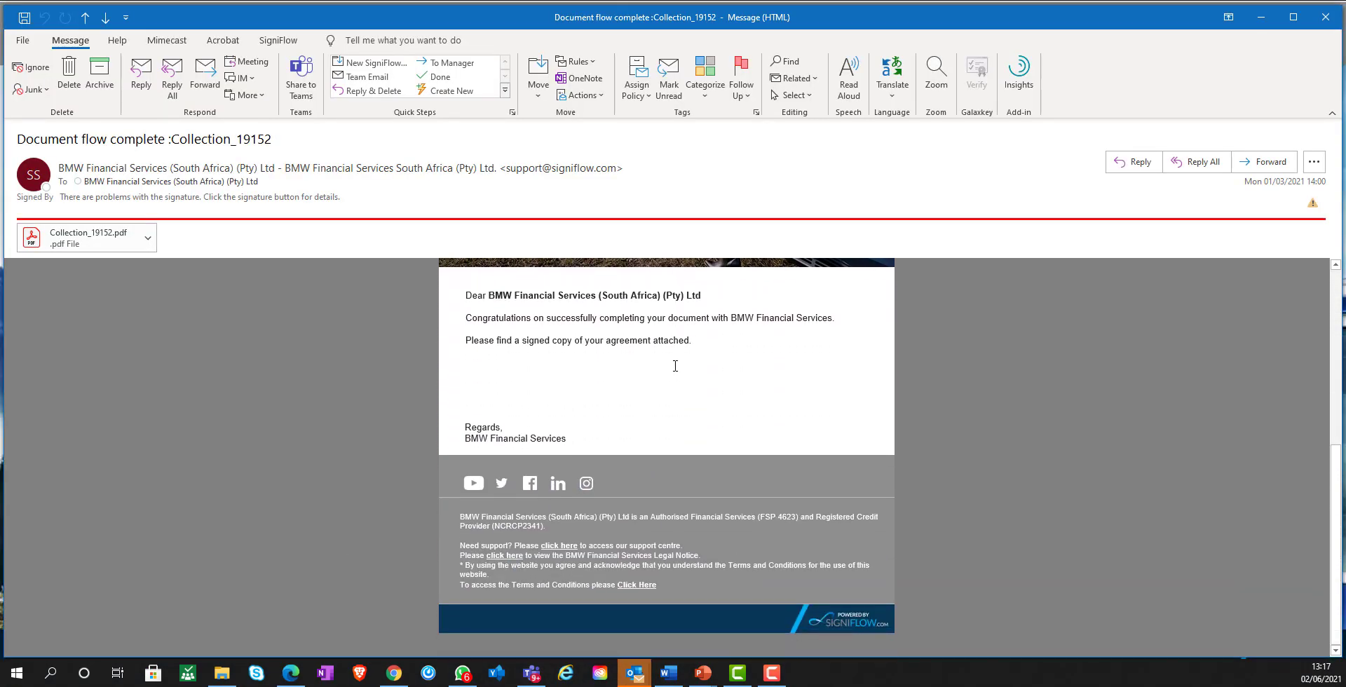
scroll(673, 363, "up", 3)
scroll(679, 363, "up", 2)
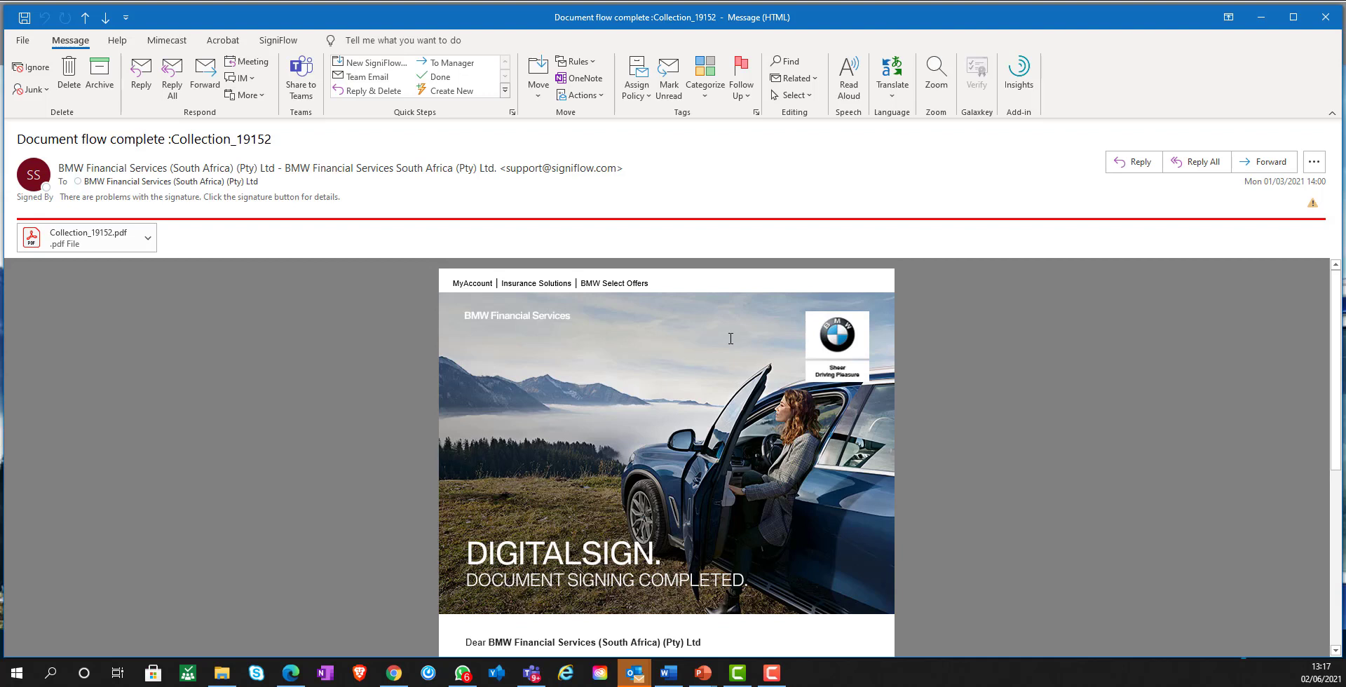
left_click(1260, 20)
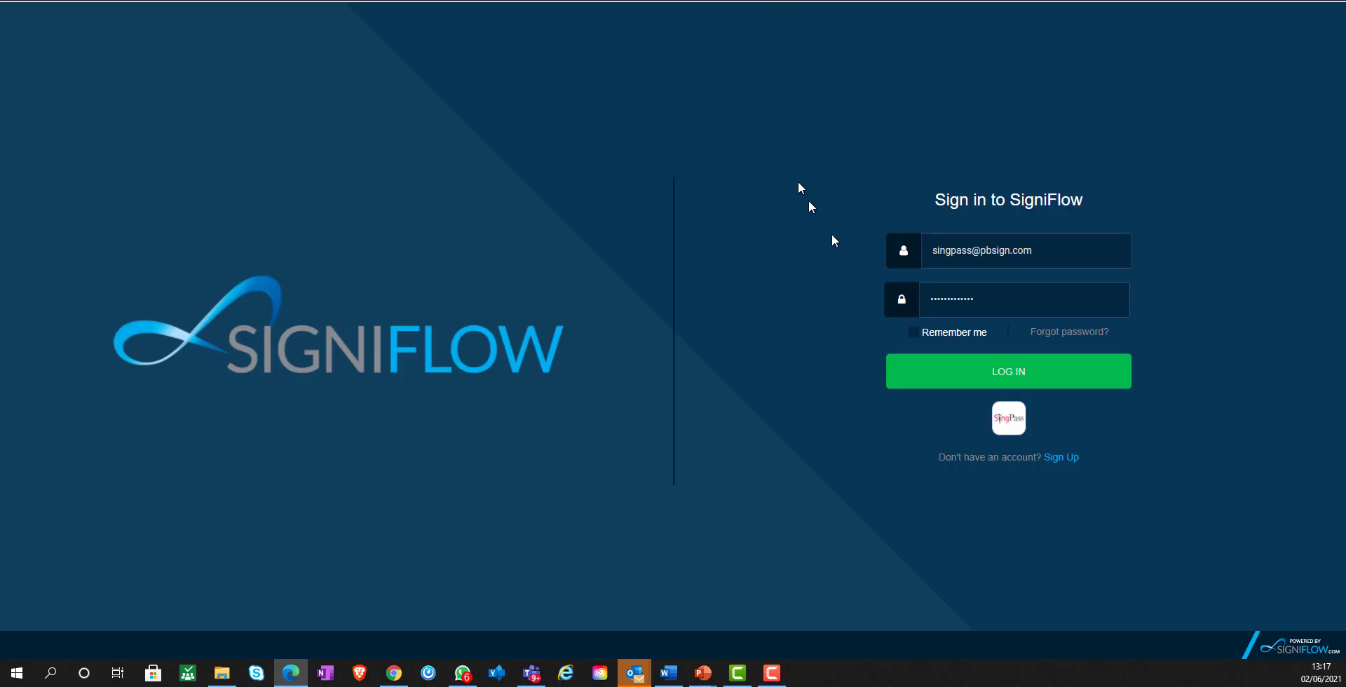
- Try the SingPass QR-code login, then sign in to SigniFlow with Azure AD instead
left_click(1013, 425)
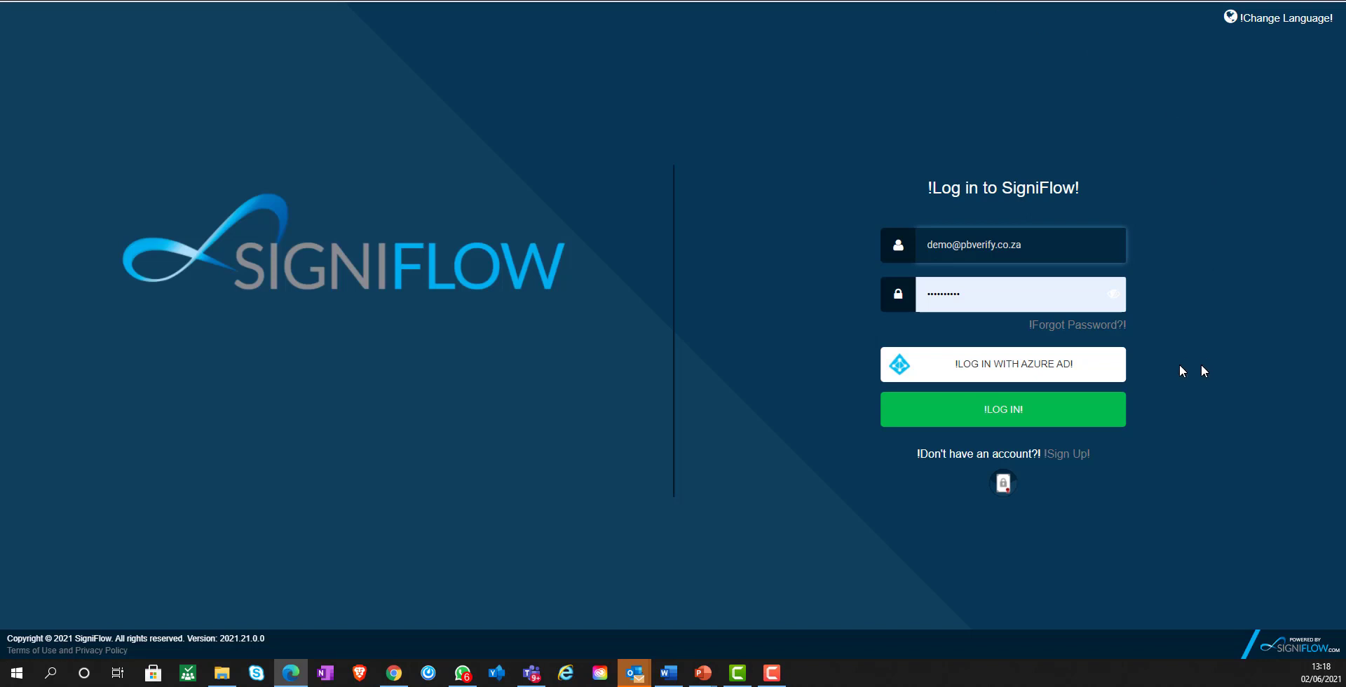
left_click(981, 369)
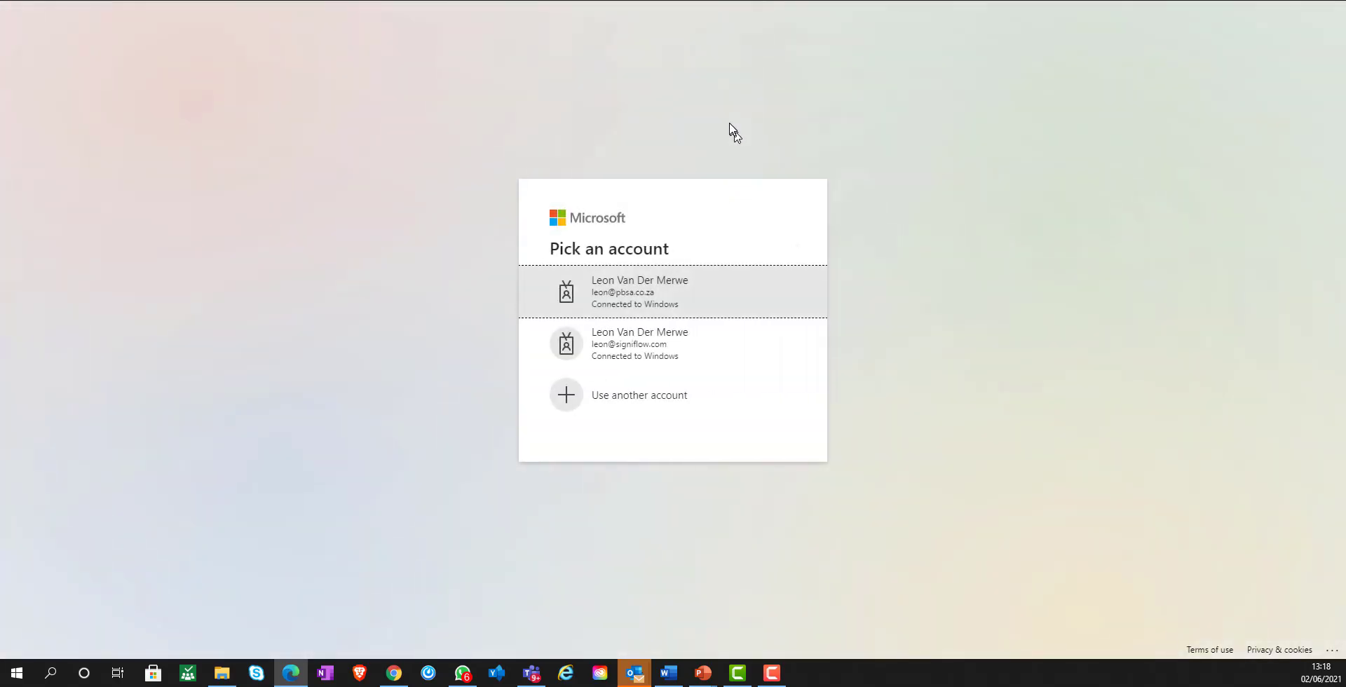
- Sign in with the first listed work account and open the Circulating documents list
left_click(664, 286)
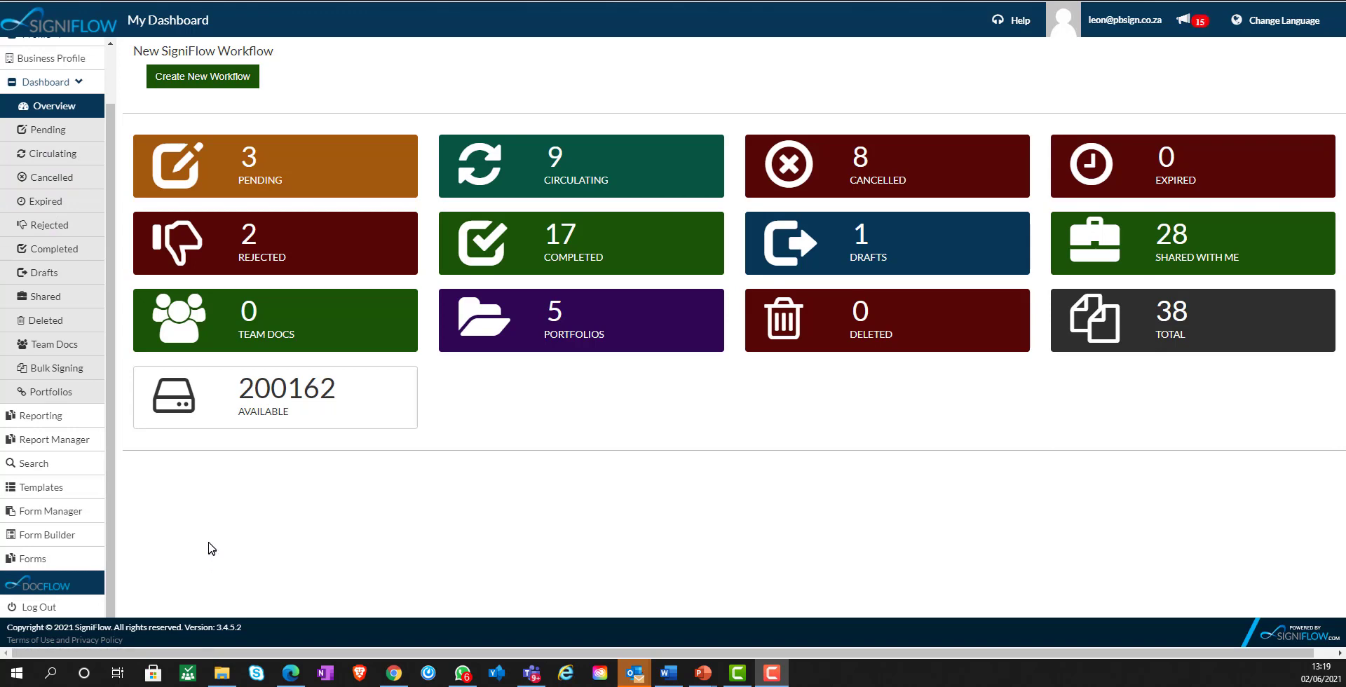
left_click(527, 170)
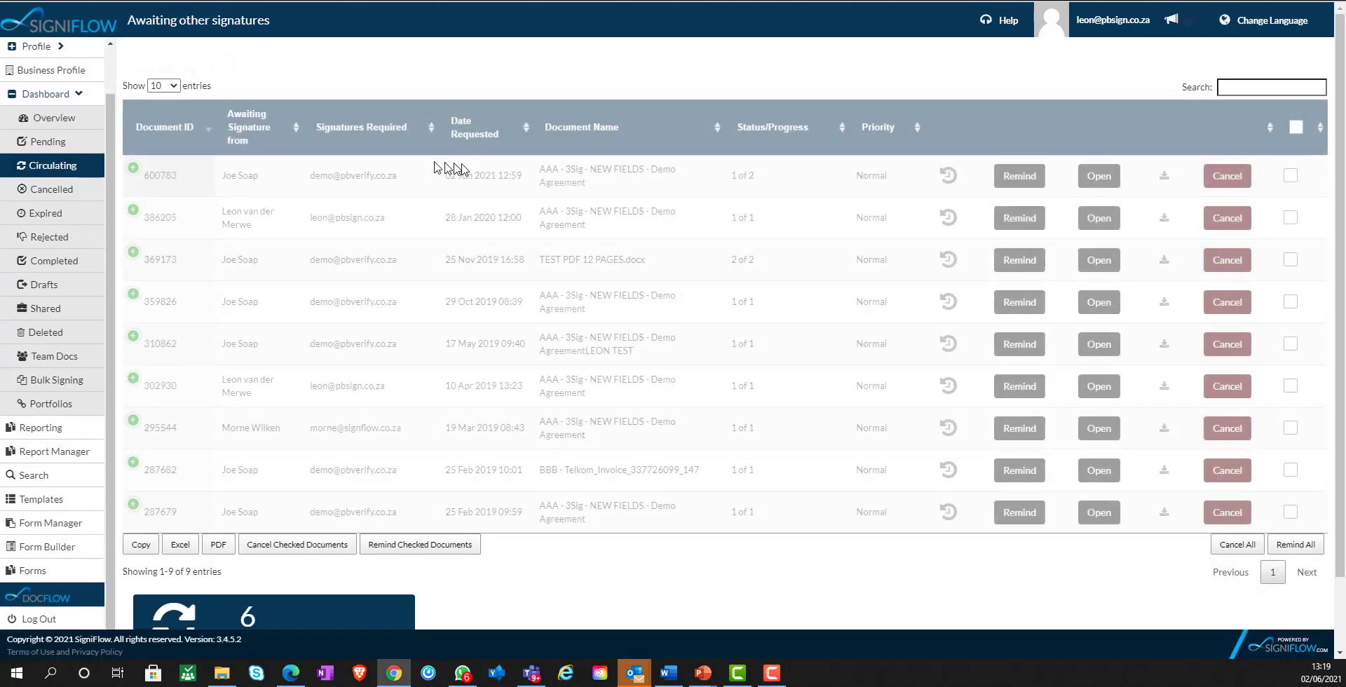
- Expand activity logs for documents 600783, 386205 and 369173, then go to Portfolios
left_click(133, 141)
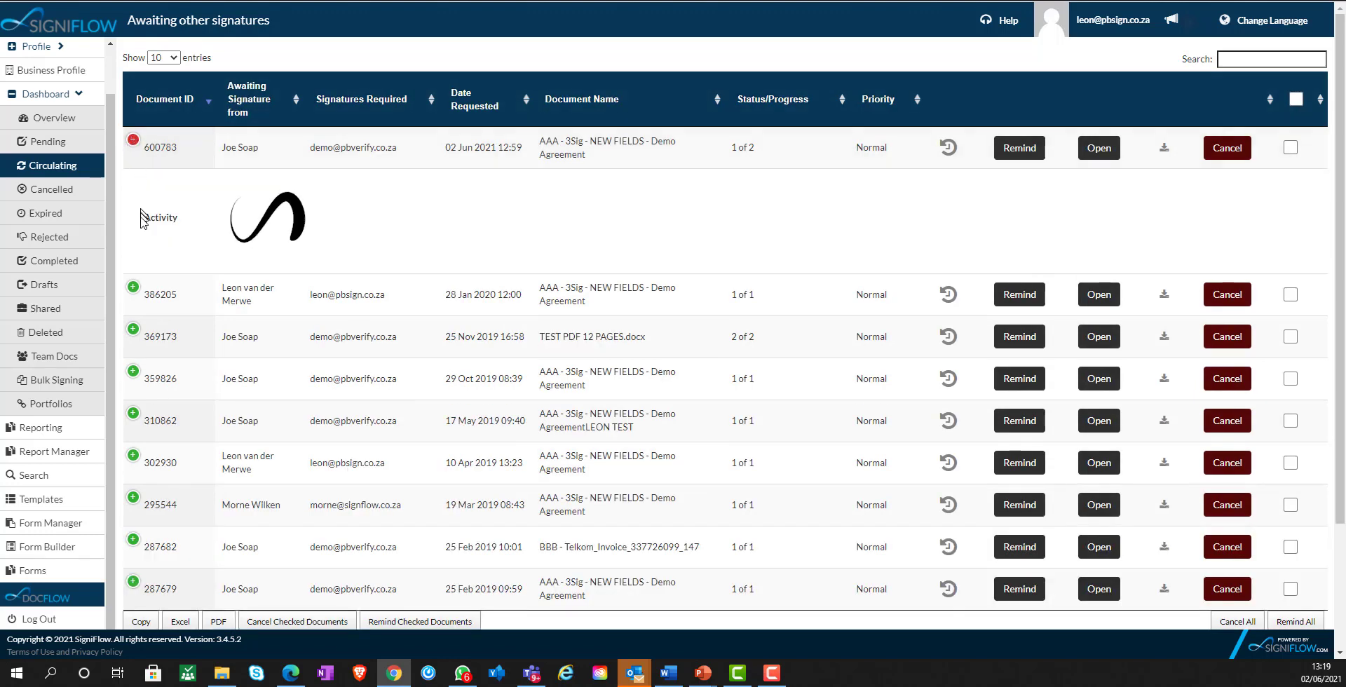
left_click(133, 253)
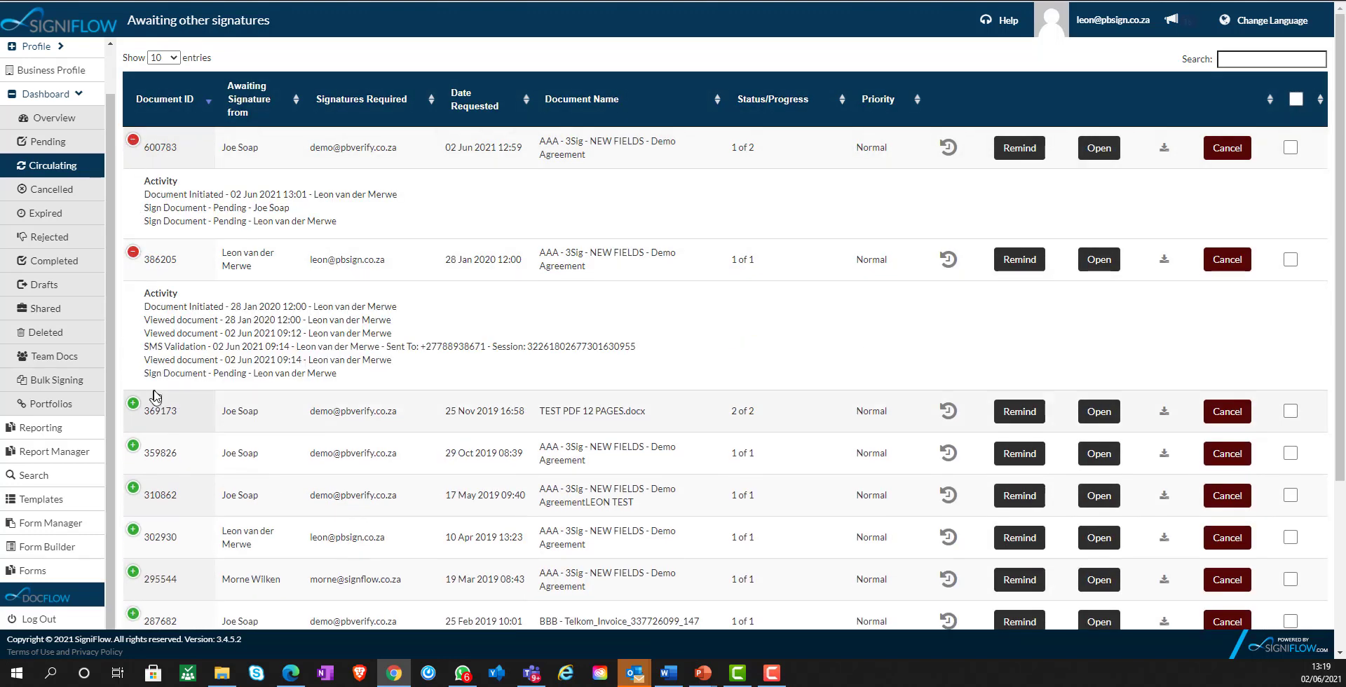
left_click(132, 398)
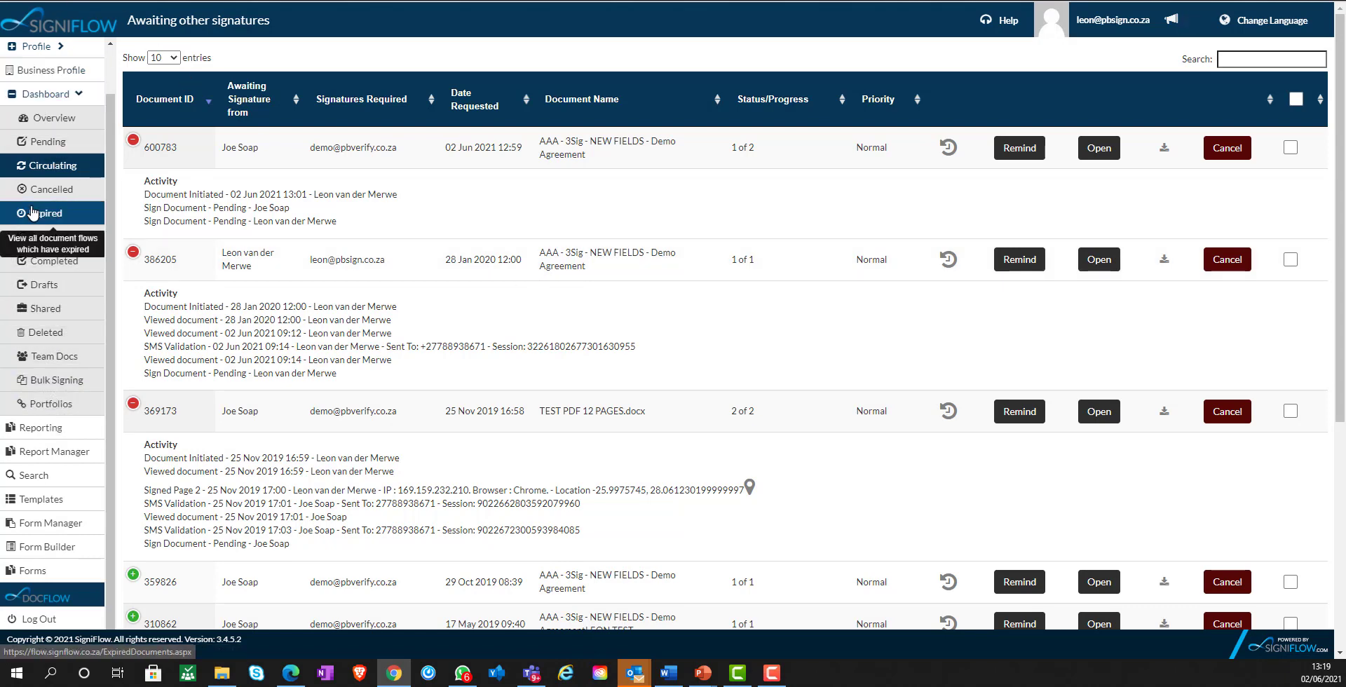
scroll(37, 104, "up", 1)
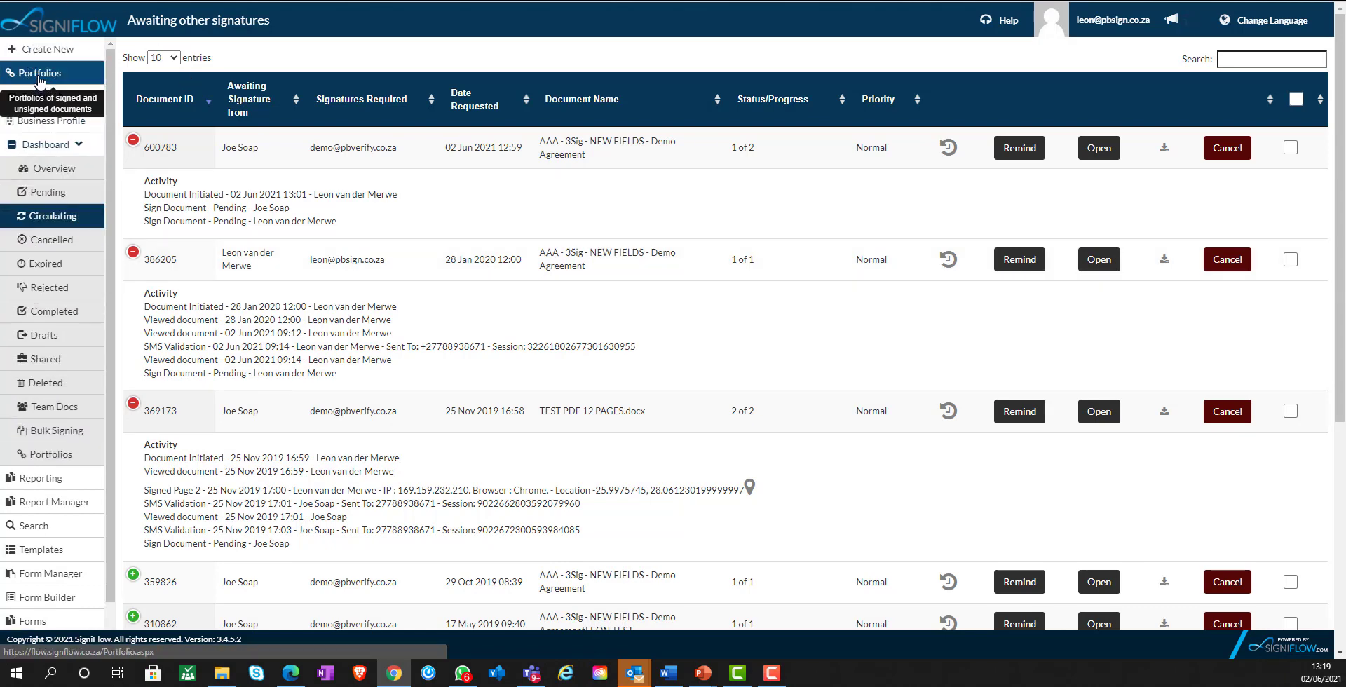
left_click(40, 77)
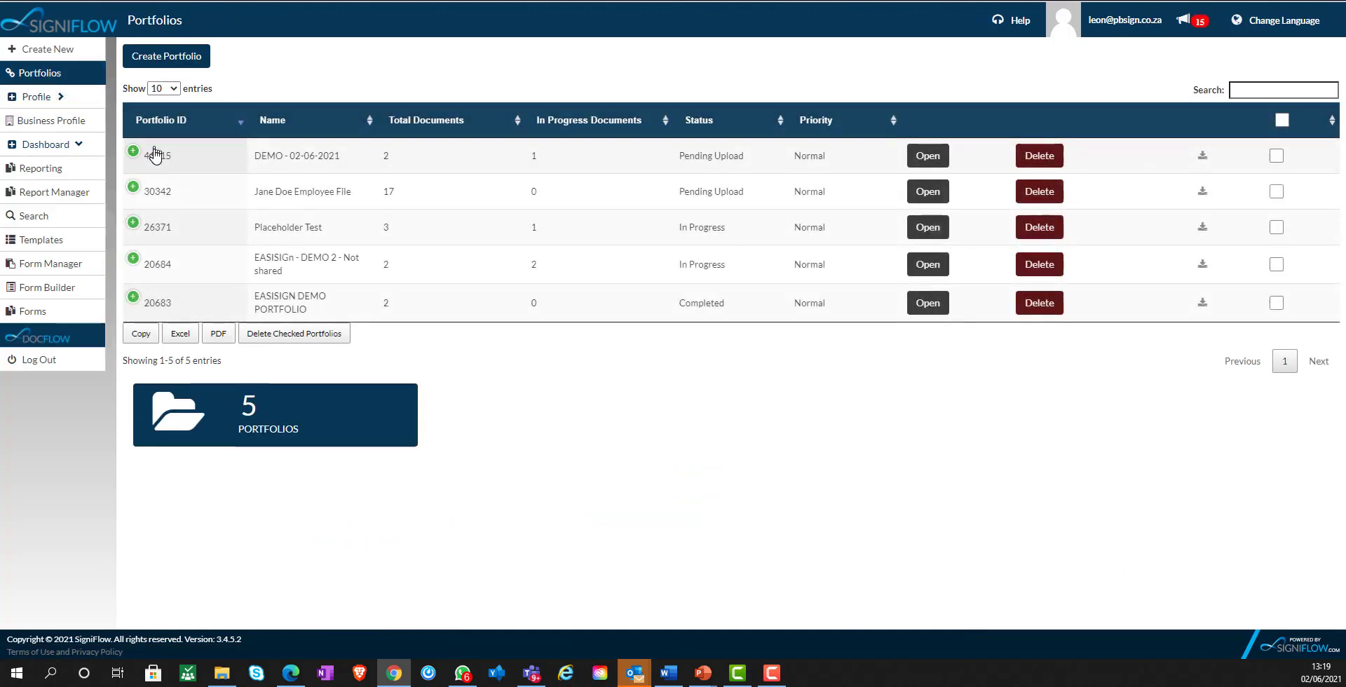
- Expand portfolios 41615 and 30342 and scroll through their activity logs
left_click(133, 152)
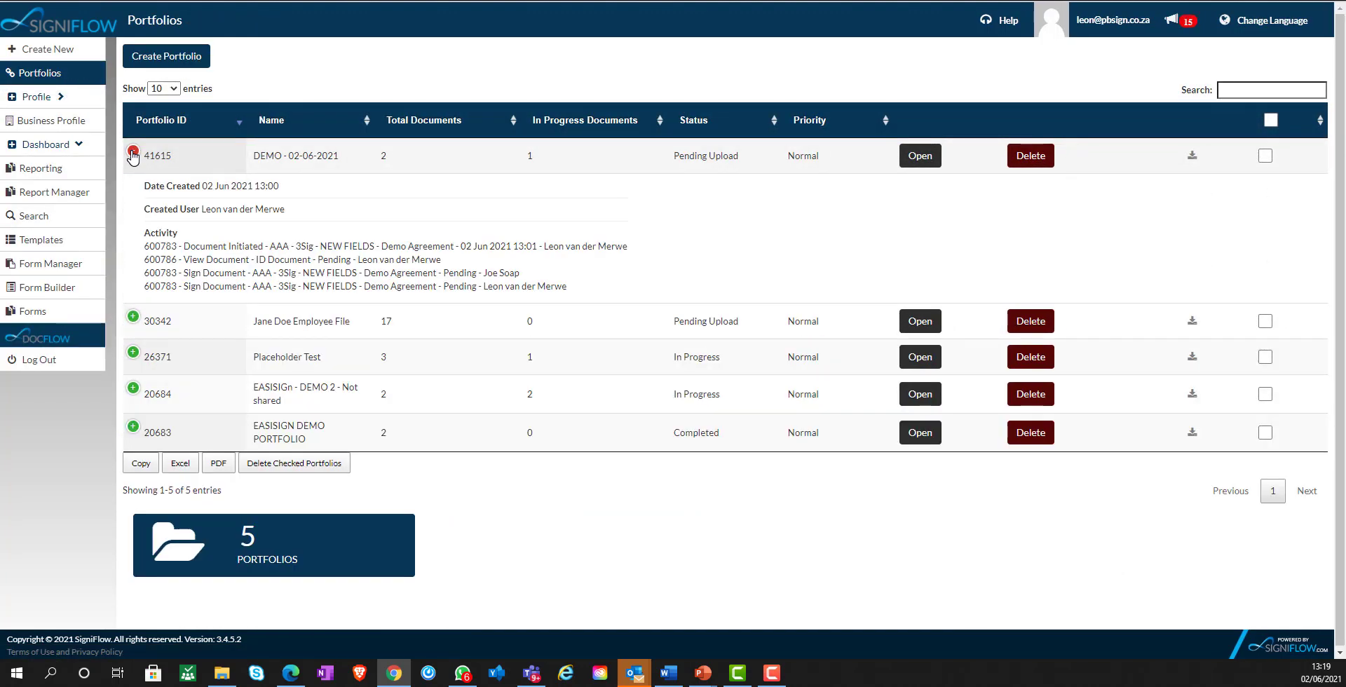
left_click(133, 317)
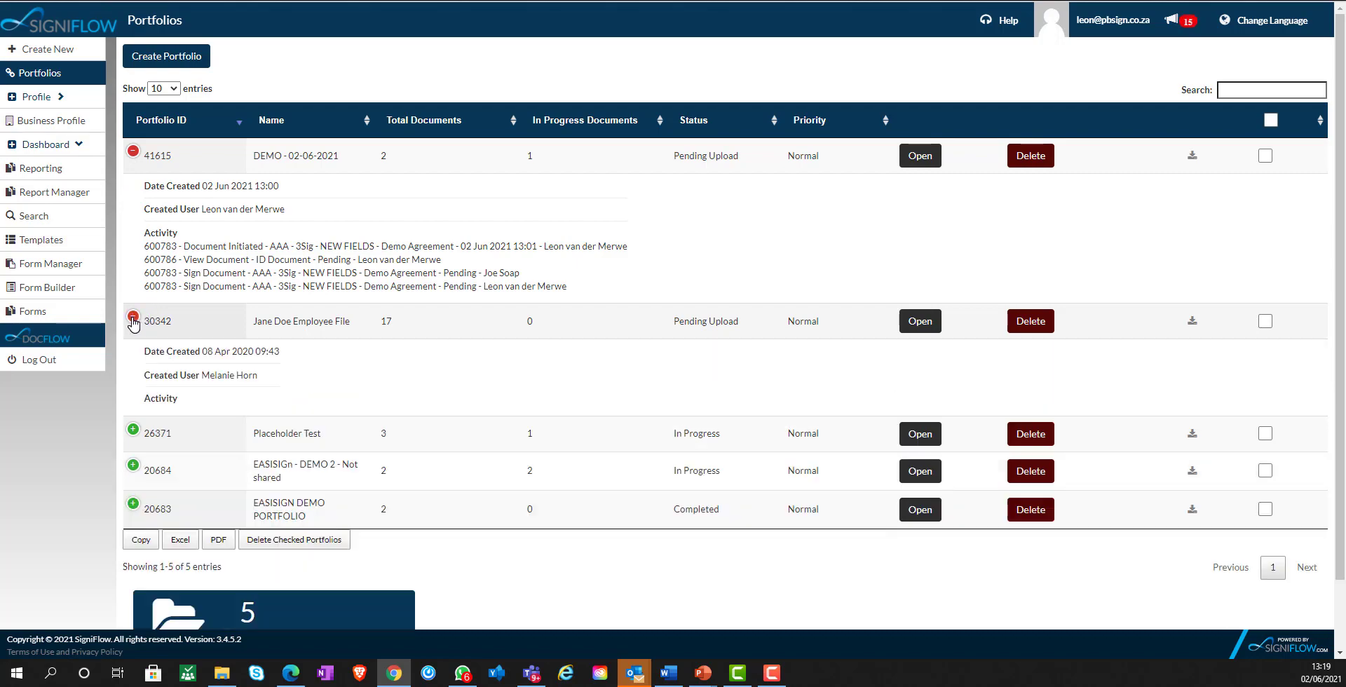
scroll(359, 421, "down", 5)
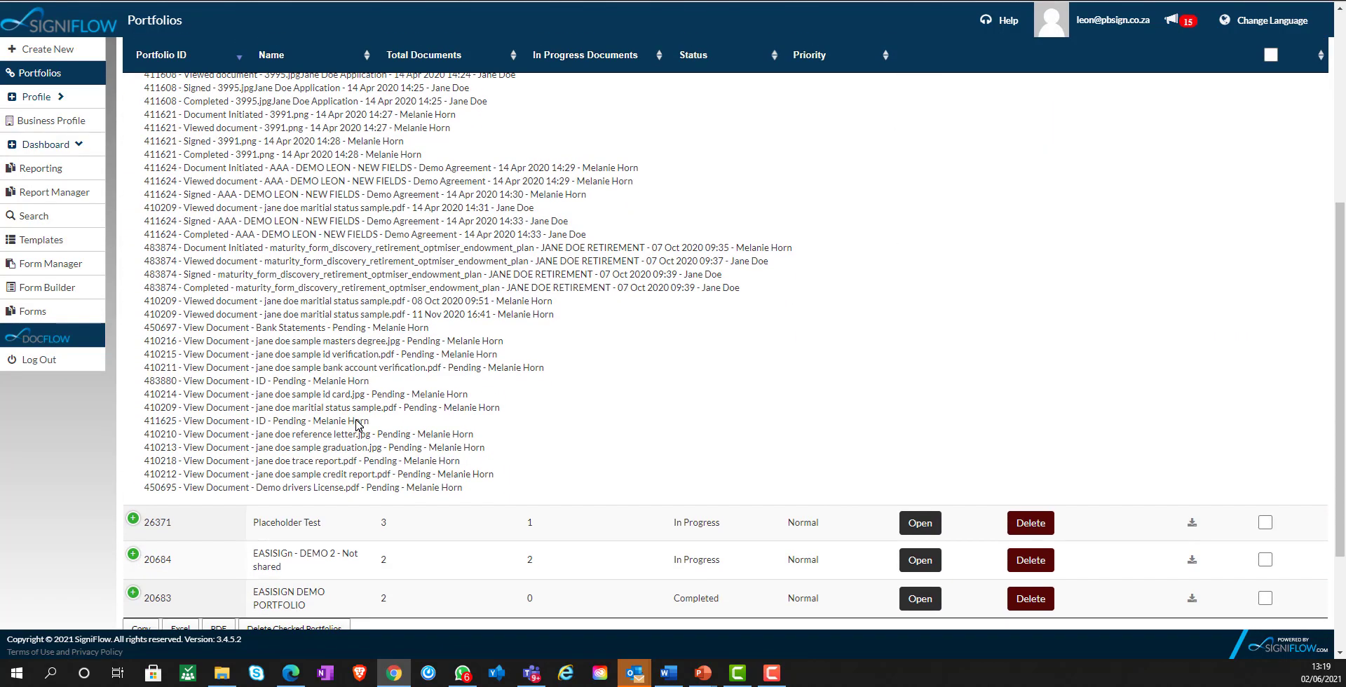
scroll(357, 424, "up", 5)
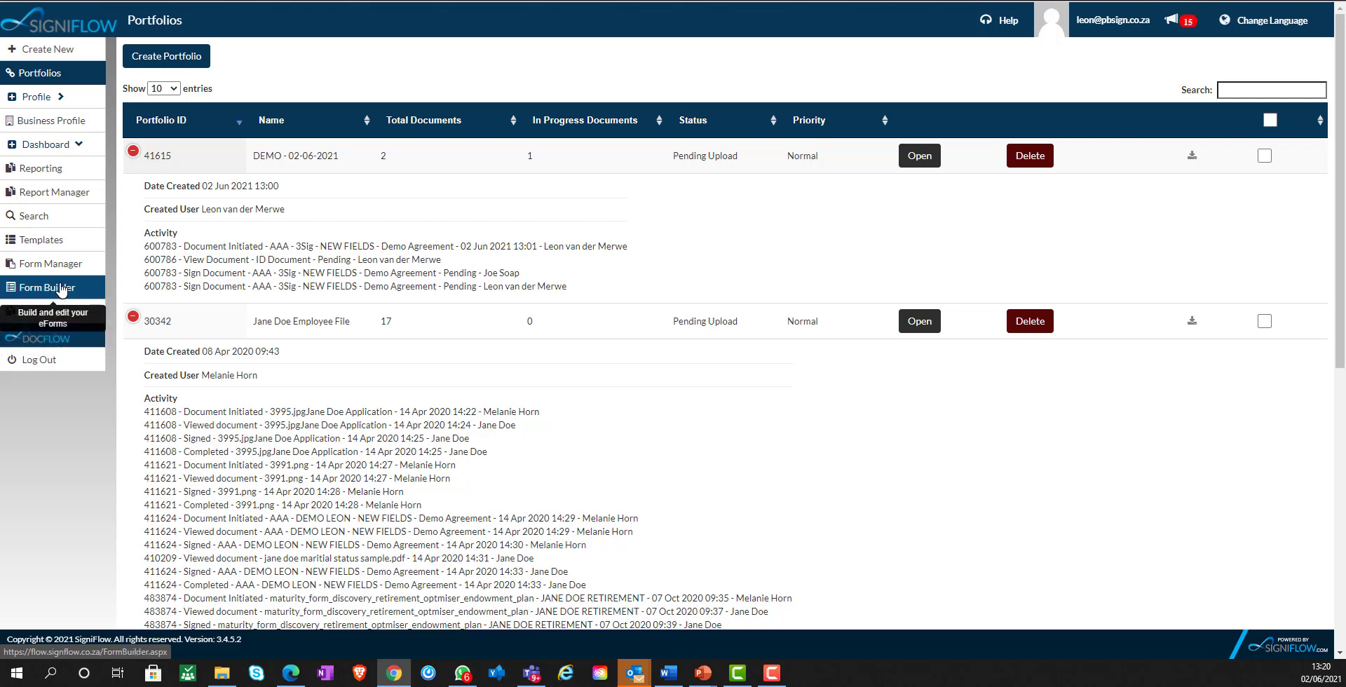
- In the form builder, add Logo, Date Field, File Upload, Paragraph, Radio Group and Checkbox elements
left_click(61, 287)
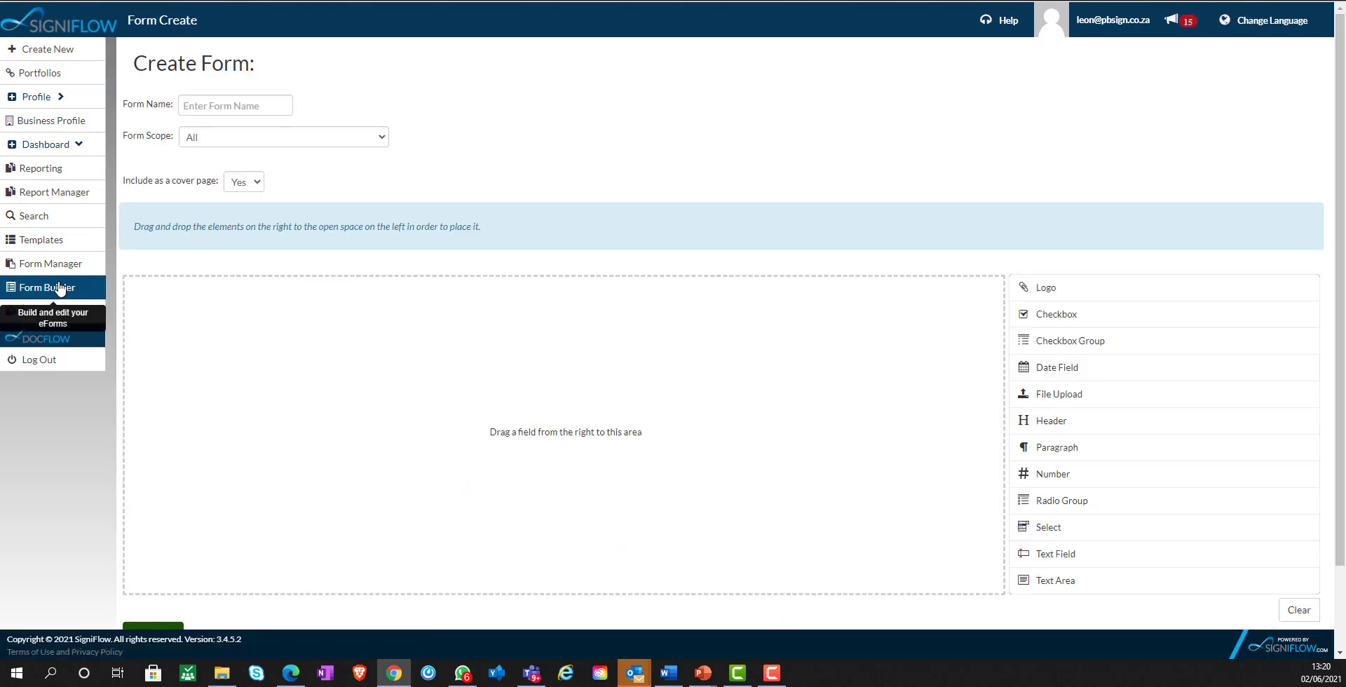
left_click_drag(1066, 284, 646, 355)
left_click_drag(1057, 361, 700, 491)
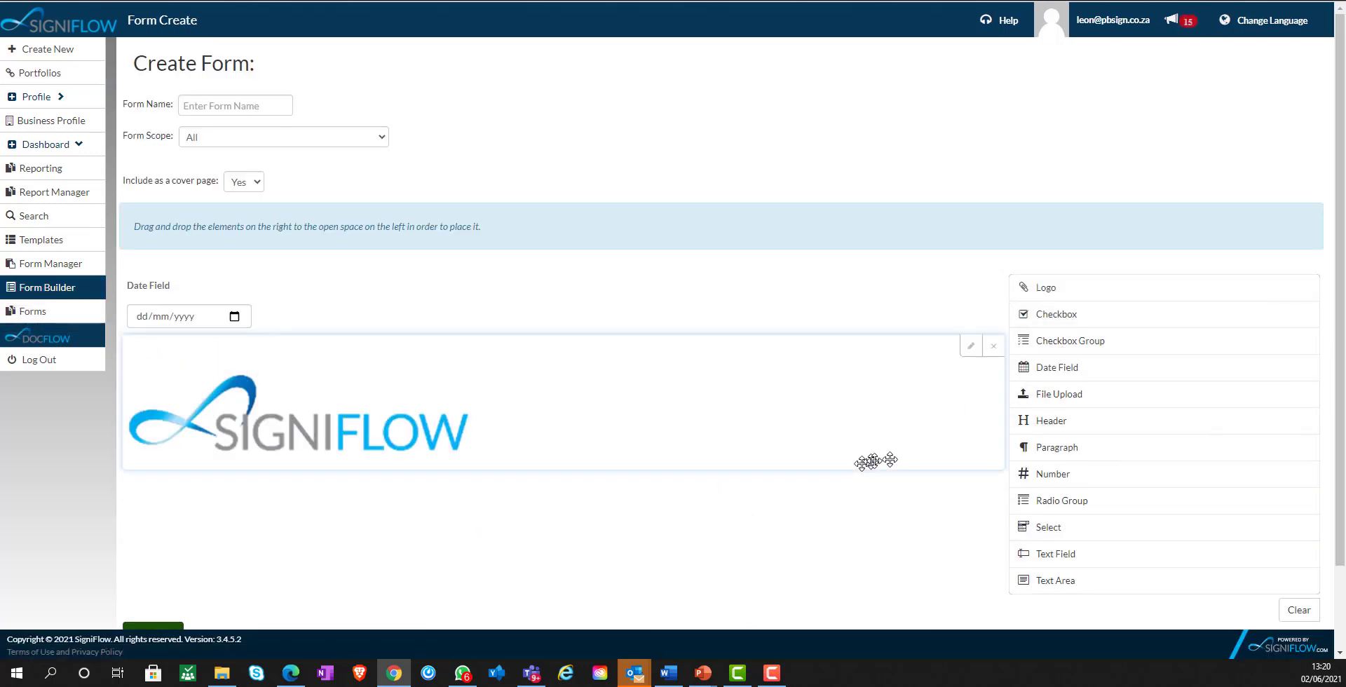
left_click_drag(1066, 390, 666, 484)
left_click_drag(1044, 437, 904, 519)
left_click_drag(1096, 501, 779, 442)
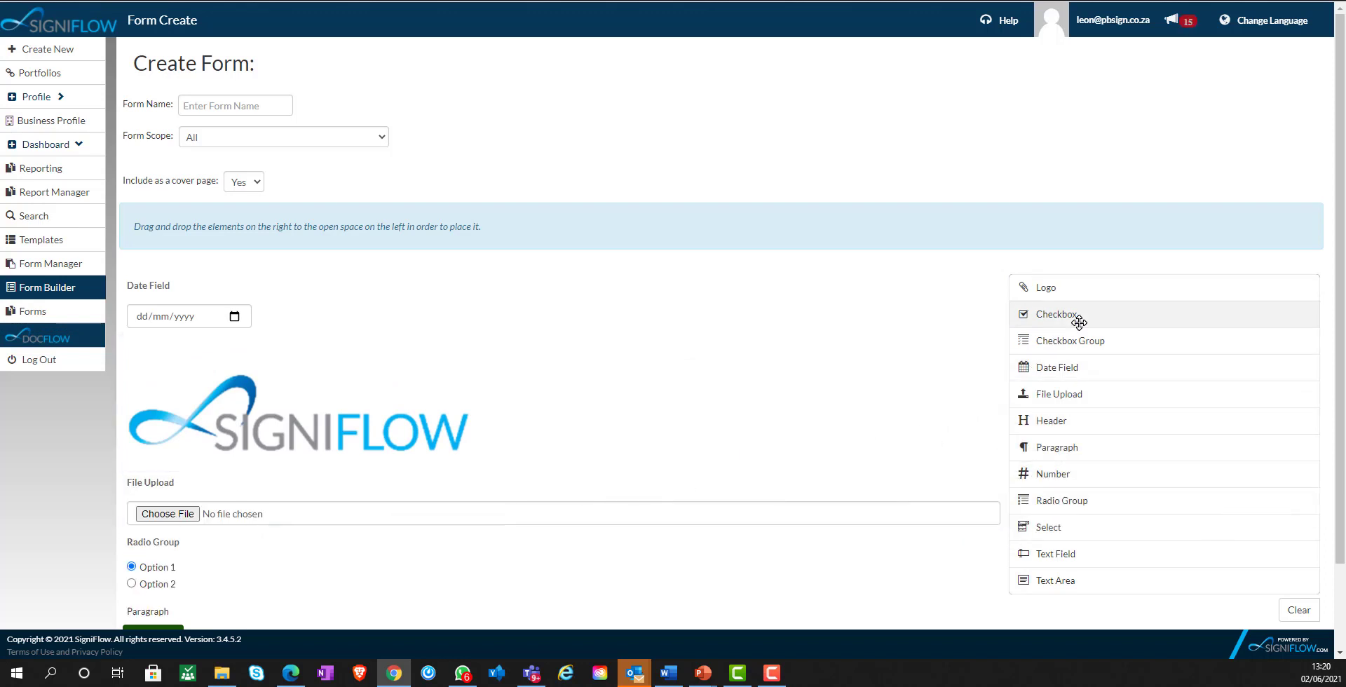
left_click_drag(1062, 315, 364, 344)
scroll(444, 443, "down", 2)
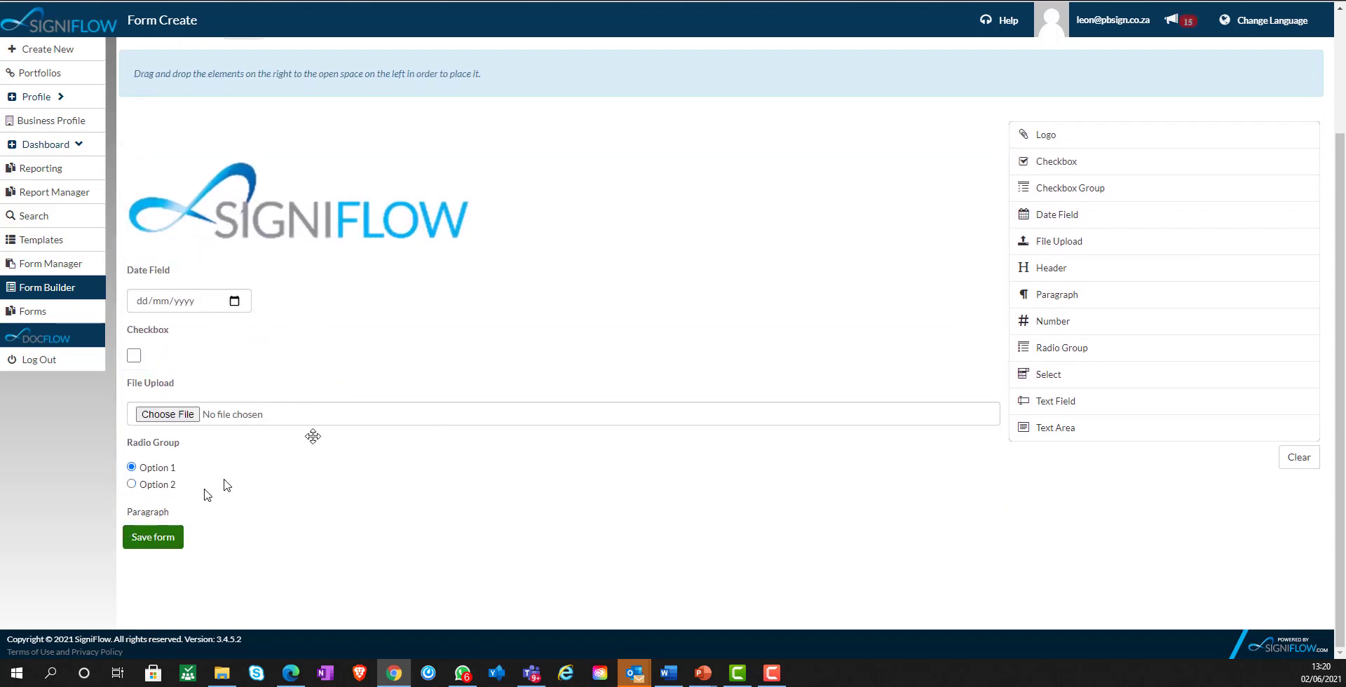
scroll(309, 438, "up", 2)
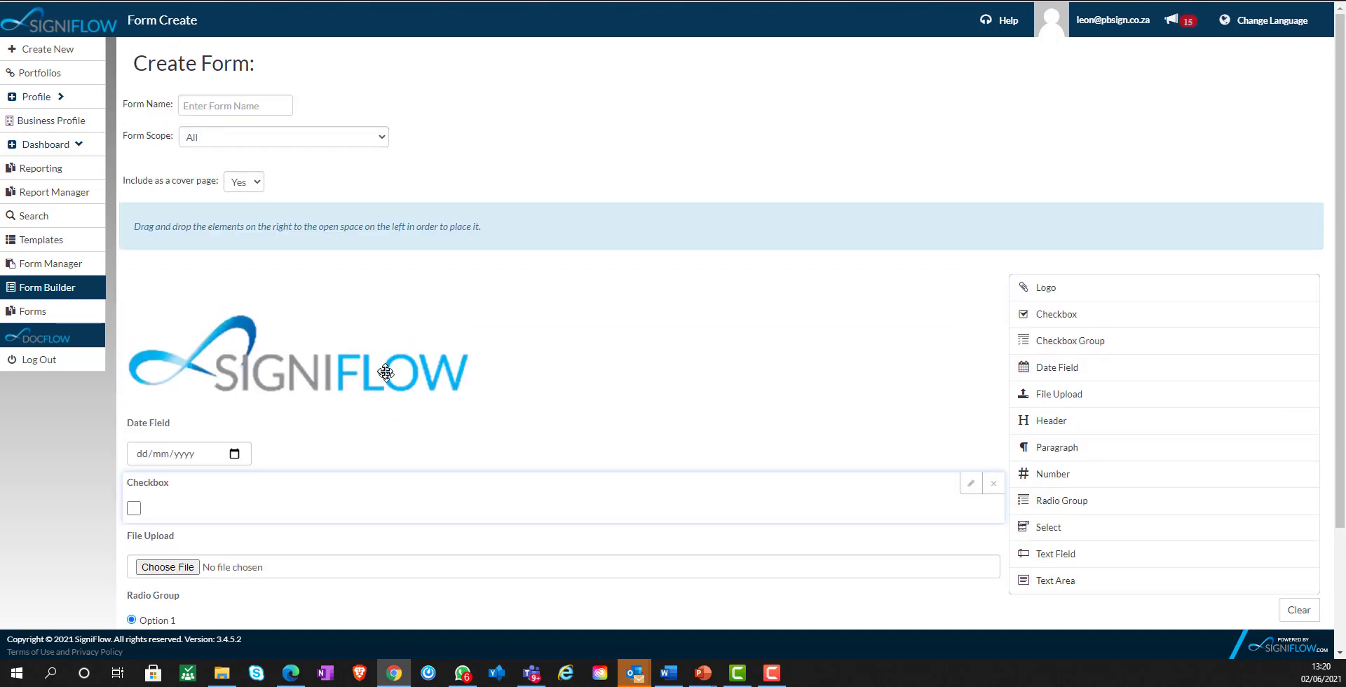
- Keep 'Include as a cover page' set to Yes and open the Business Dashboard overview
left_click(256, 183)
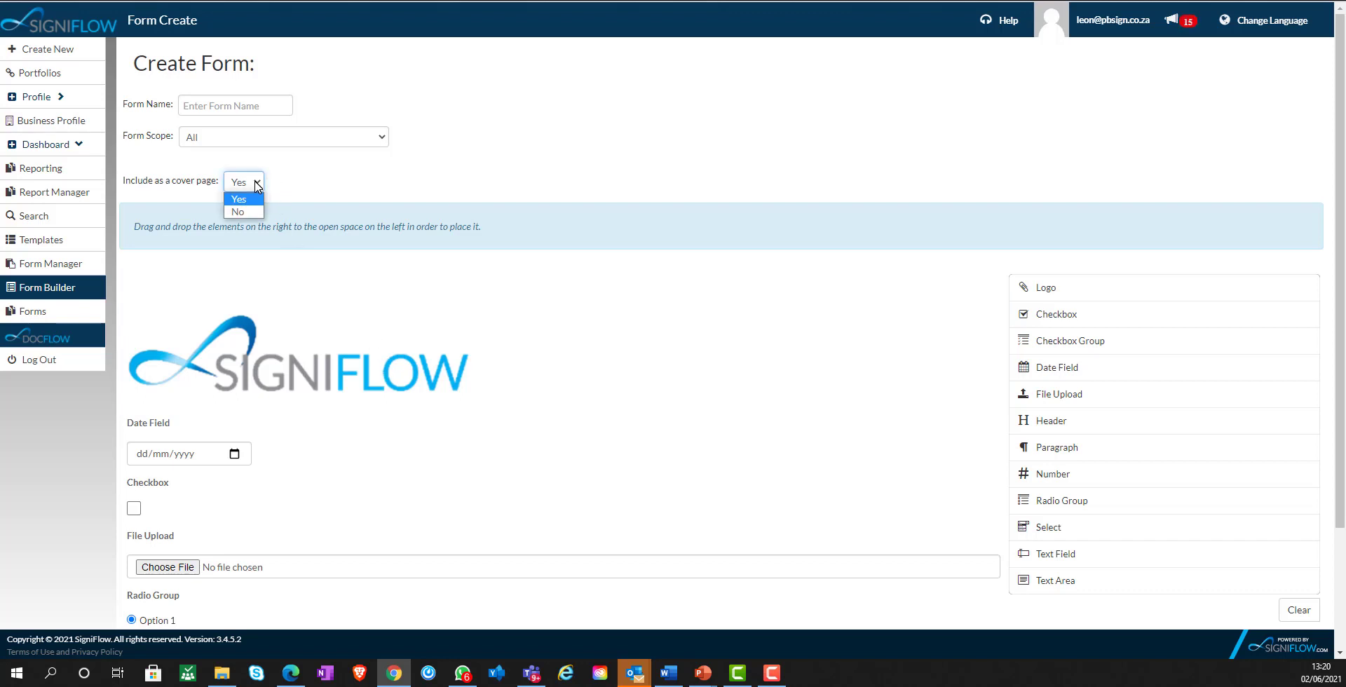
left_click(254, 184)
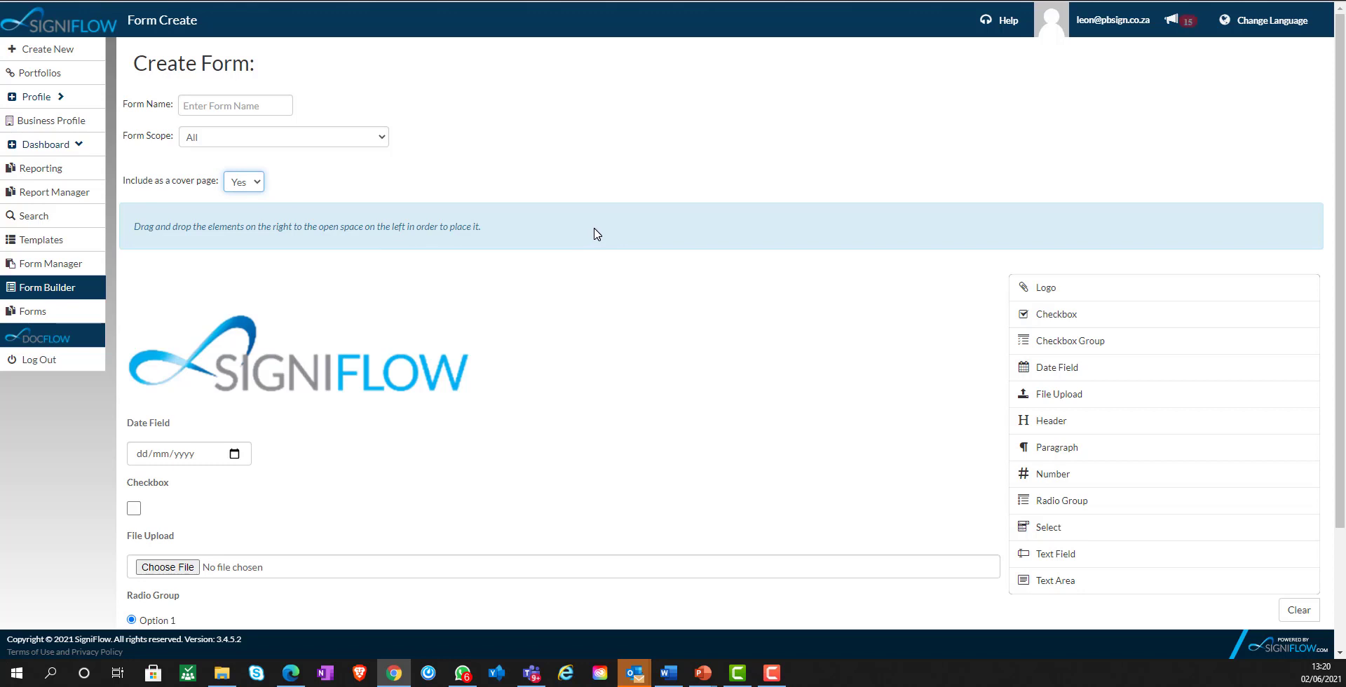
left_click(30, 124)
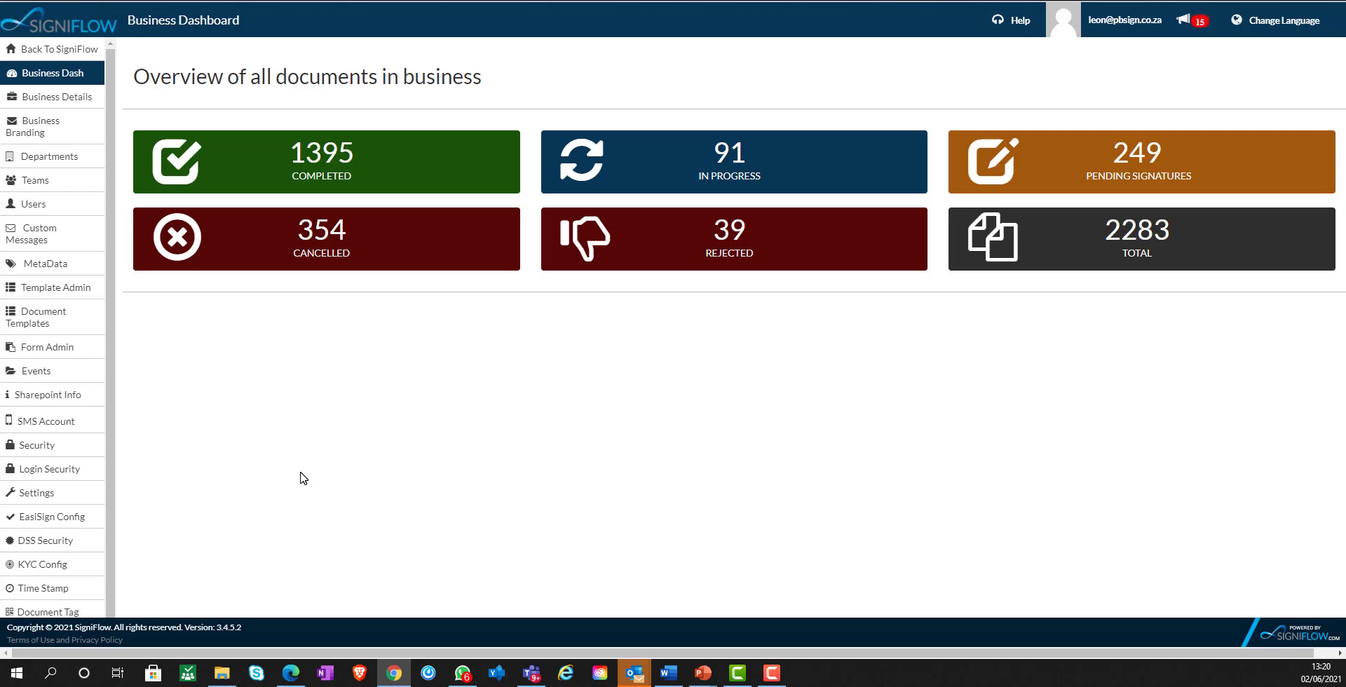
- Return from the business overview to the personal My Dashboard via Back To SigniFlow
left_click(43, 56)
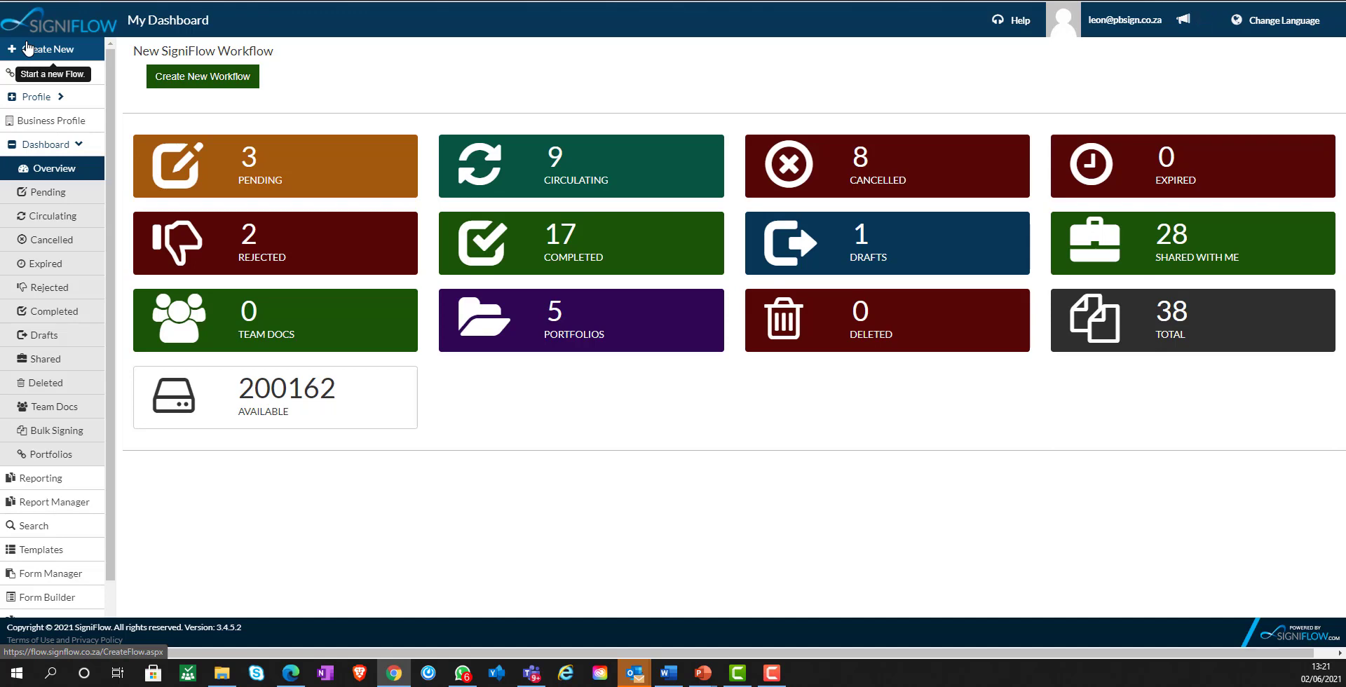
- Start a new workflow, skip the file import, and select the AAA Document Template Demo template
left_click(28, 49)
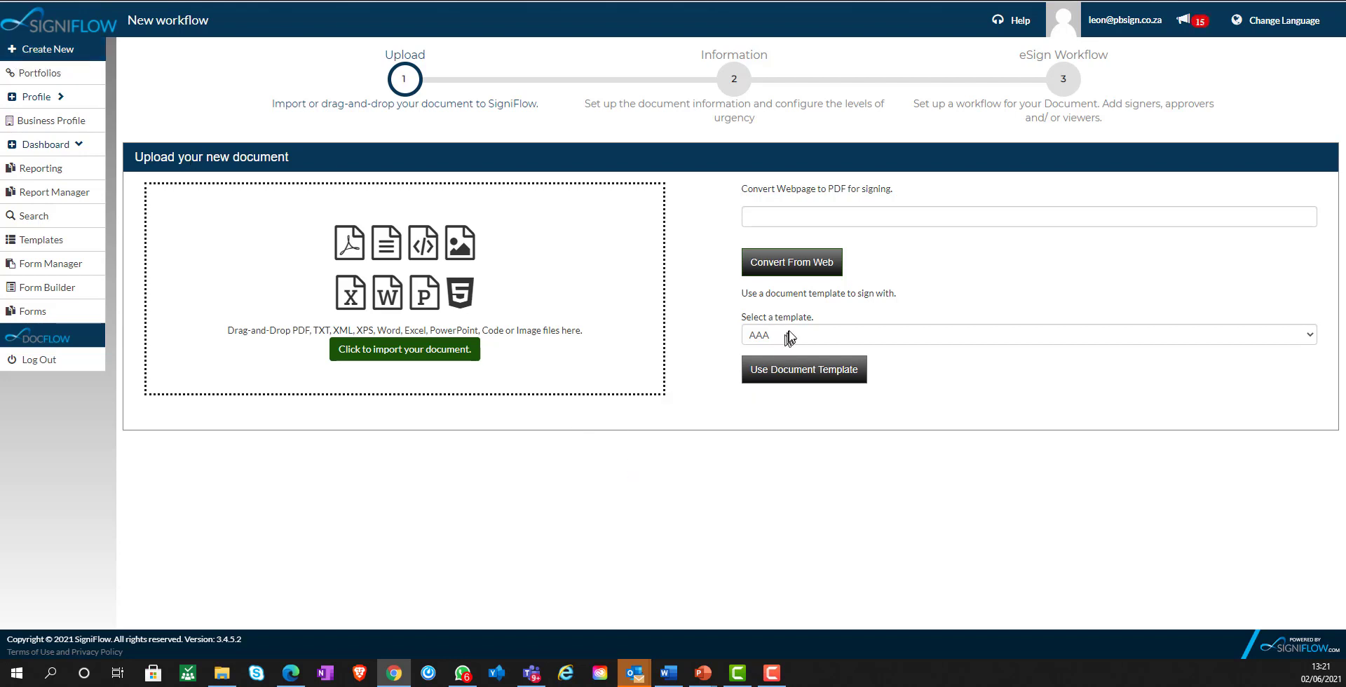
left_click(405, 350)
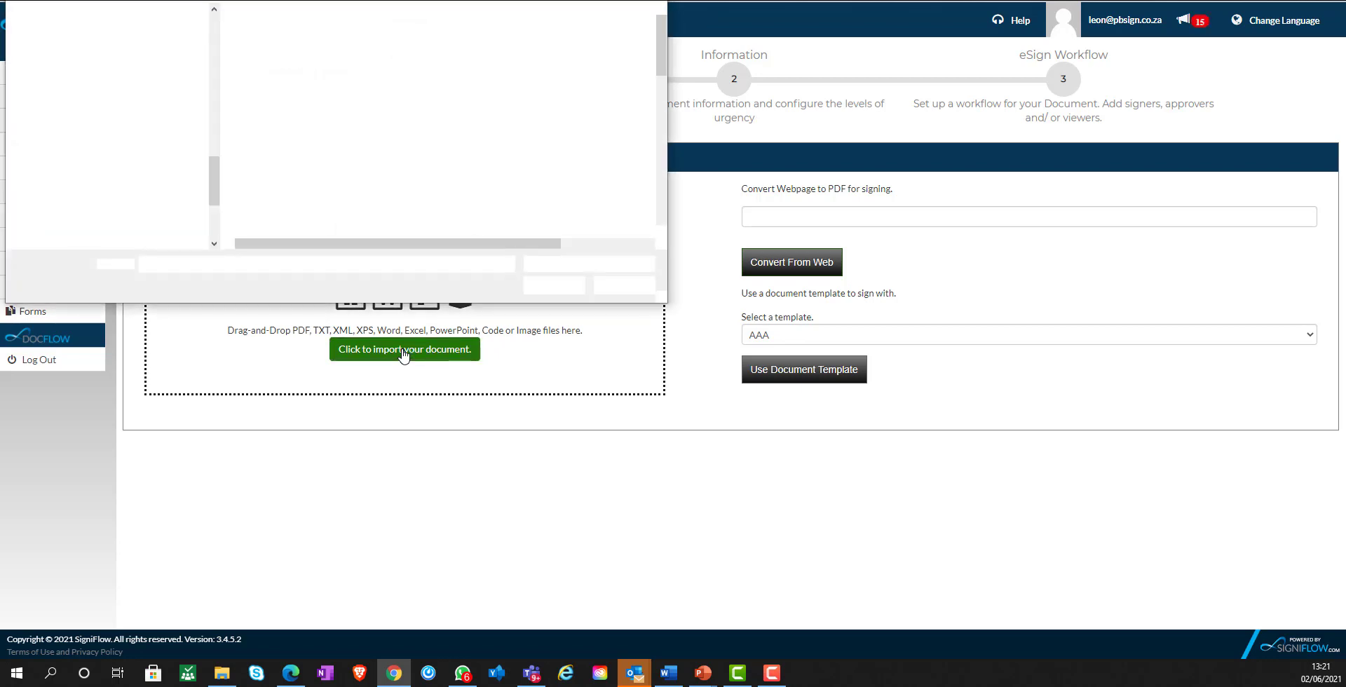
left_click(623, 284)
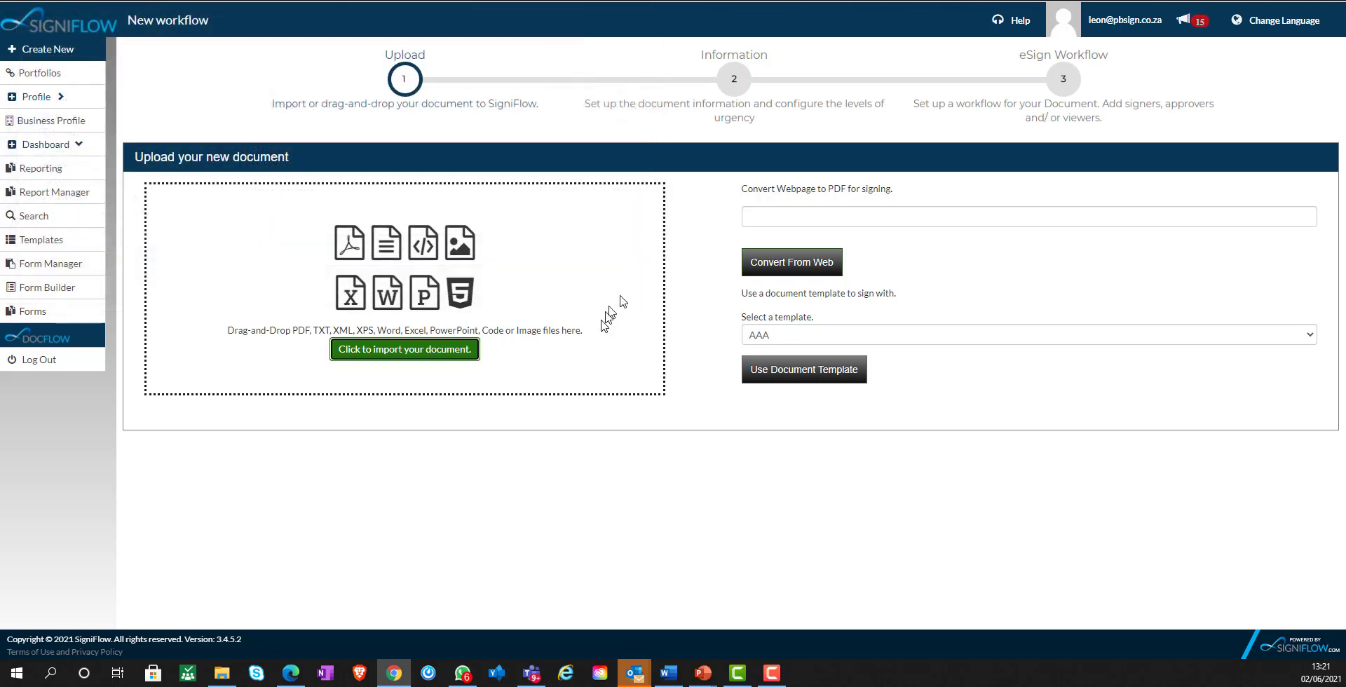
left_click(829, 339)
scroll(834, 490, "down", 5)
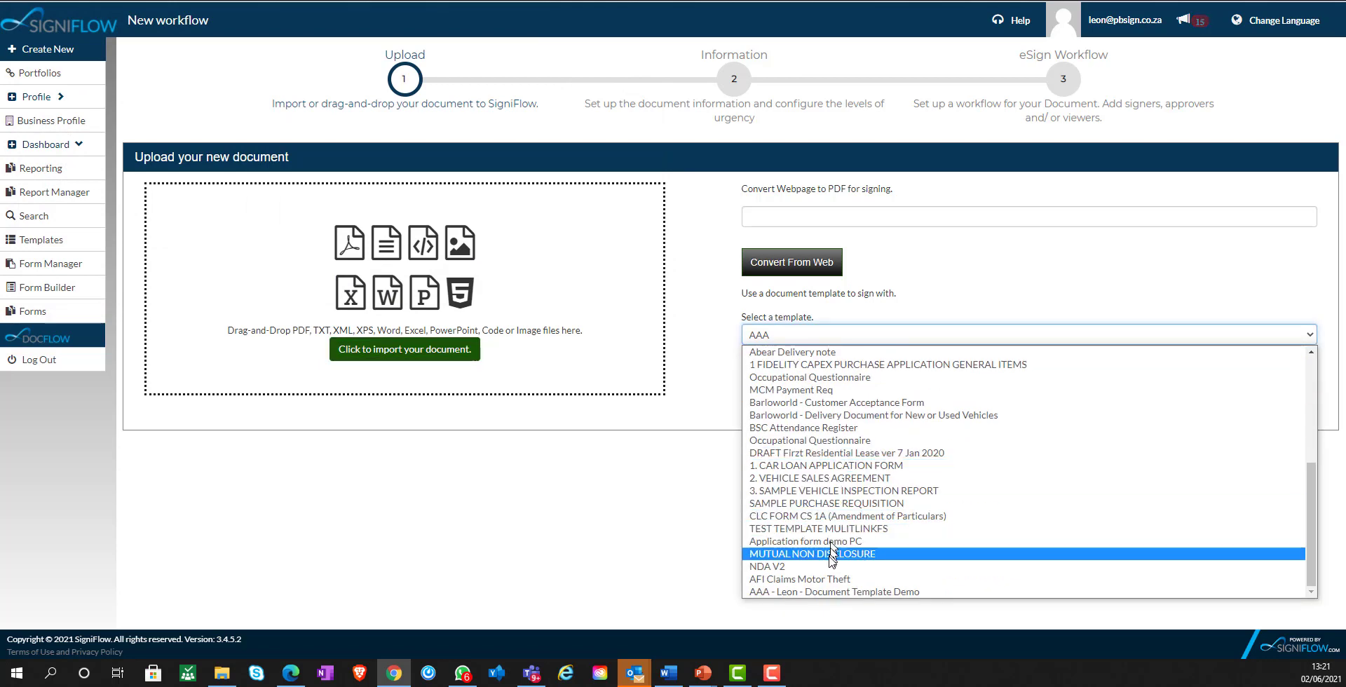
left_click(822, 592)
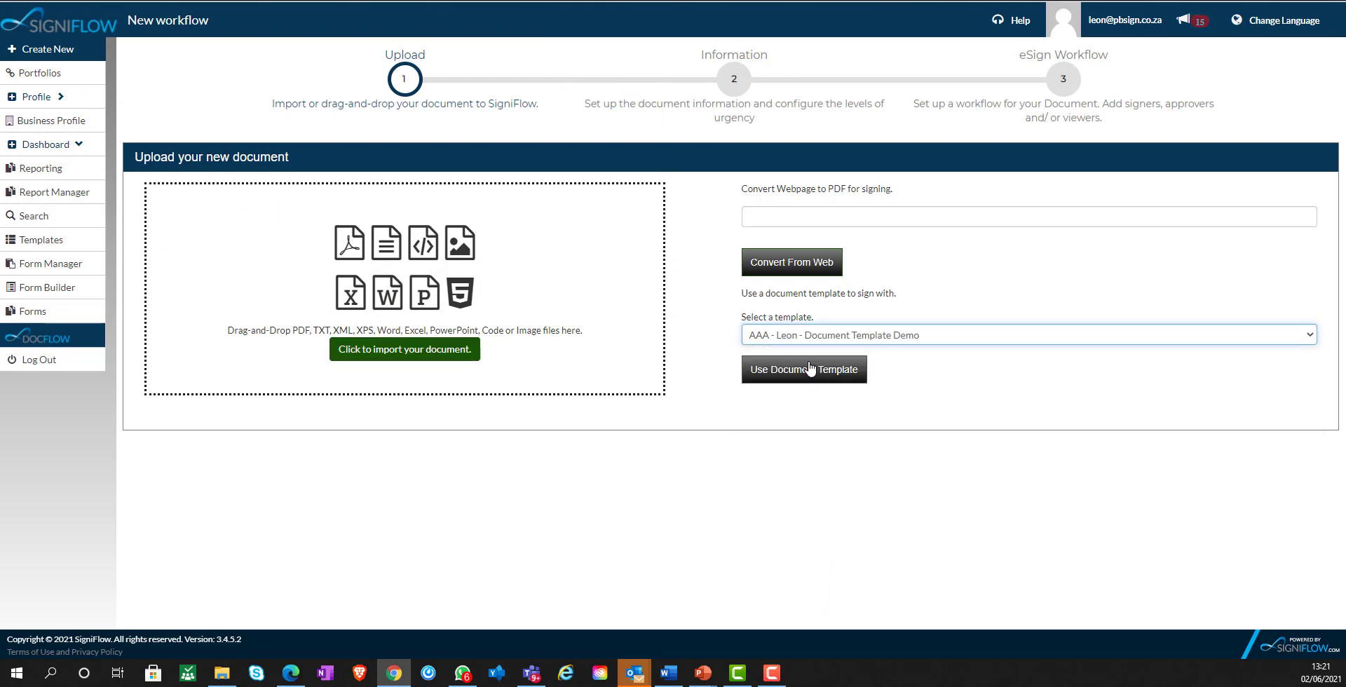
- Load the template as document 600832 'AAA - 3Sig - NEW FIELDS - Demo Agreement' and preview it
left_click(810, 369)
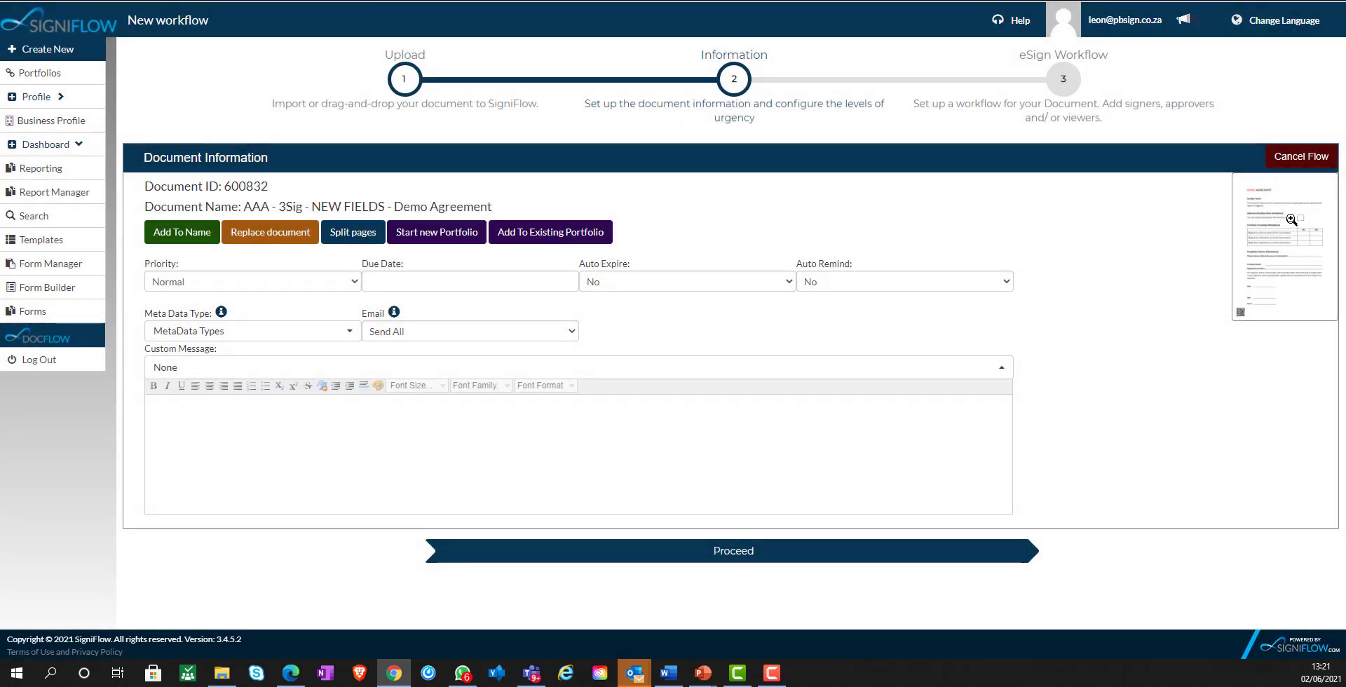
left_click(1291, 219)
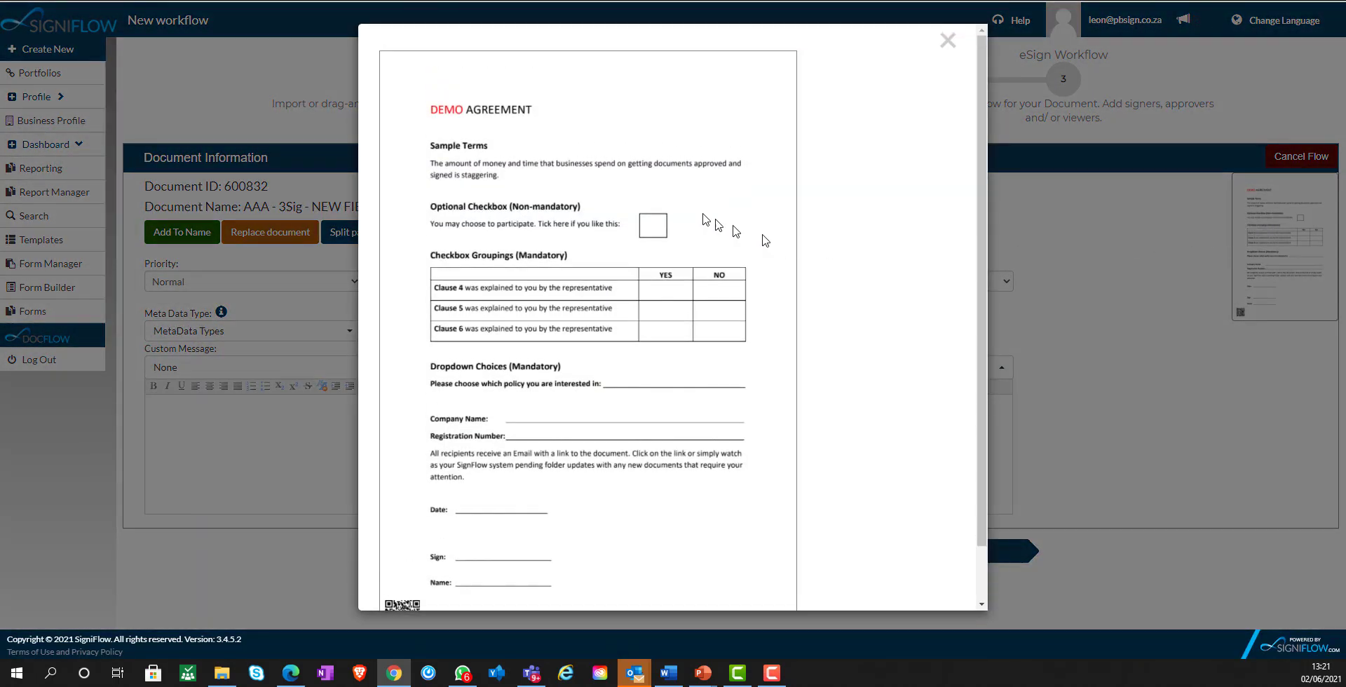
scroll(691, 226, "down", 1)
scroll(691, 226, "up", 1)
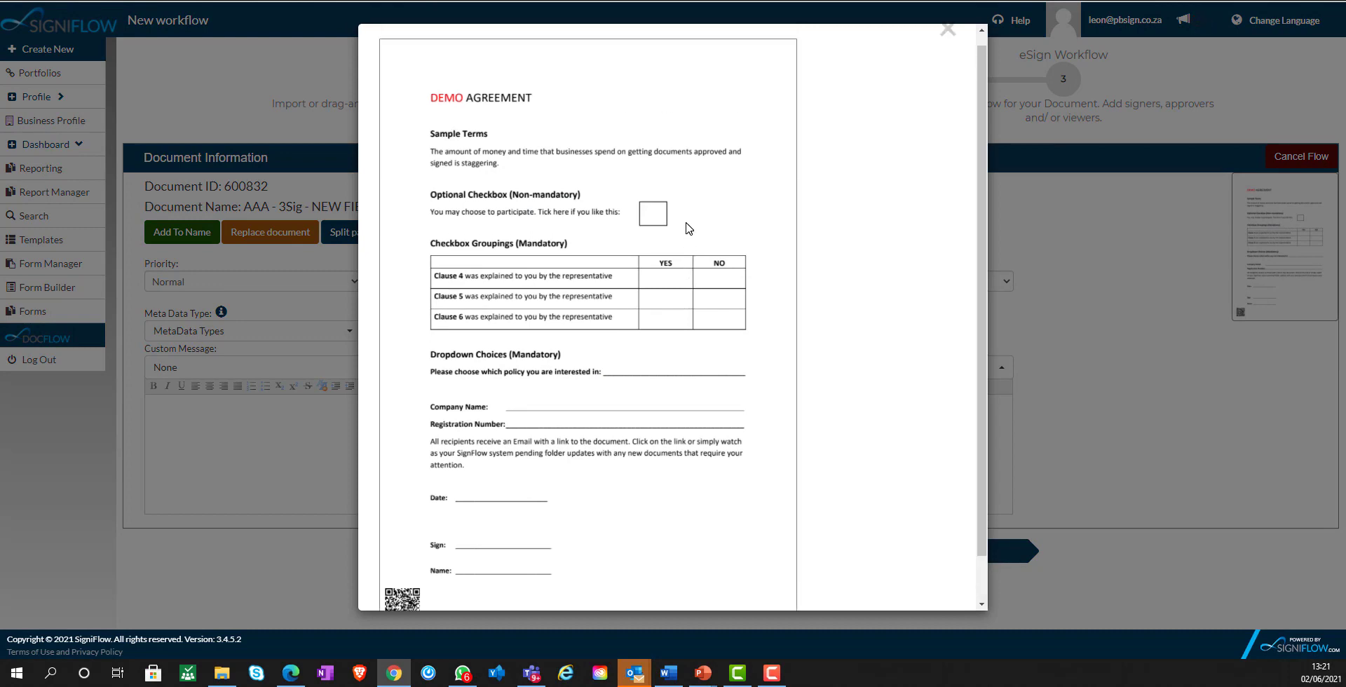
left_click(946, 42)
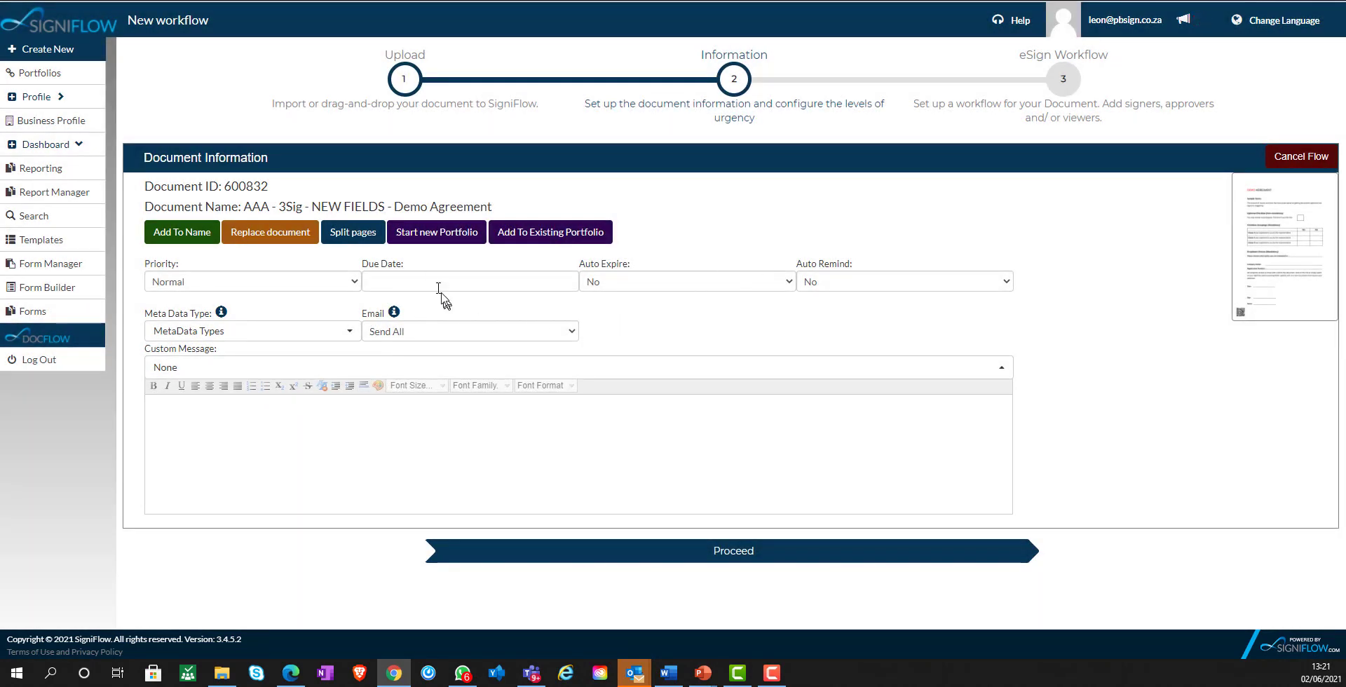
- Create the 'DEMO - Insurance' portfolio (ID 41616) for the agreement and begin a custom signer message
left_click(429, 237)
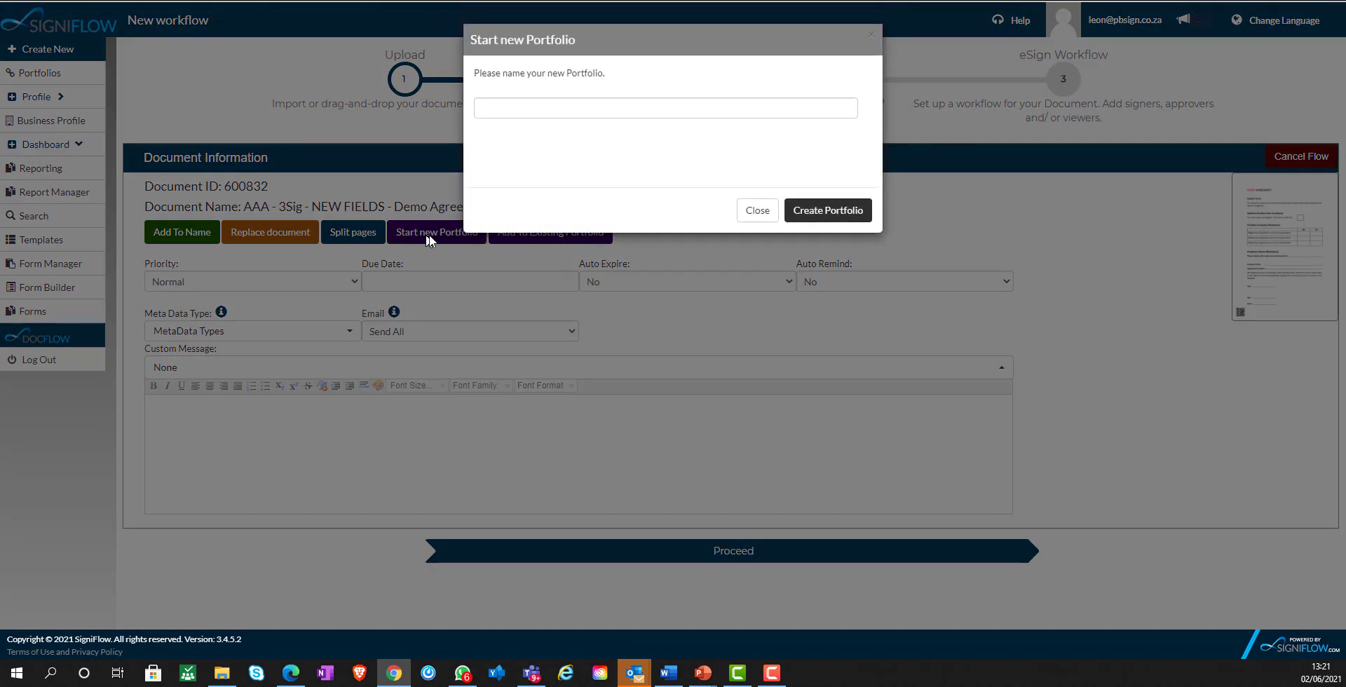
left_click(587, 103)
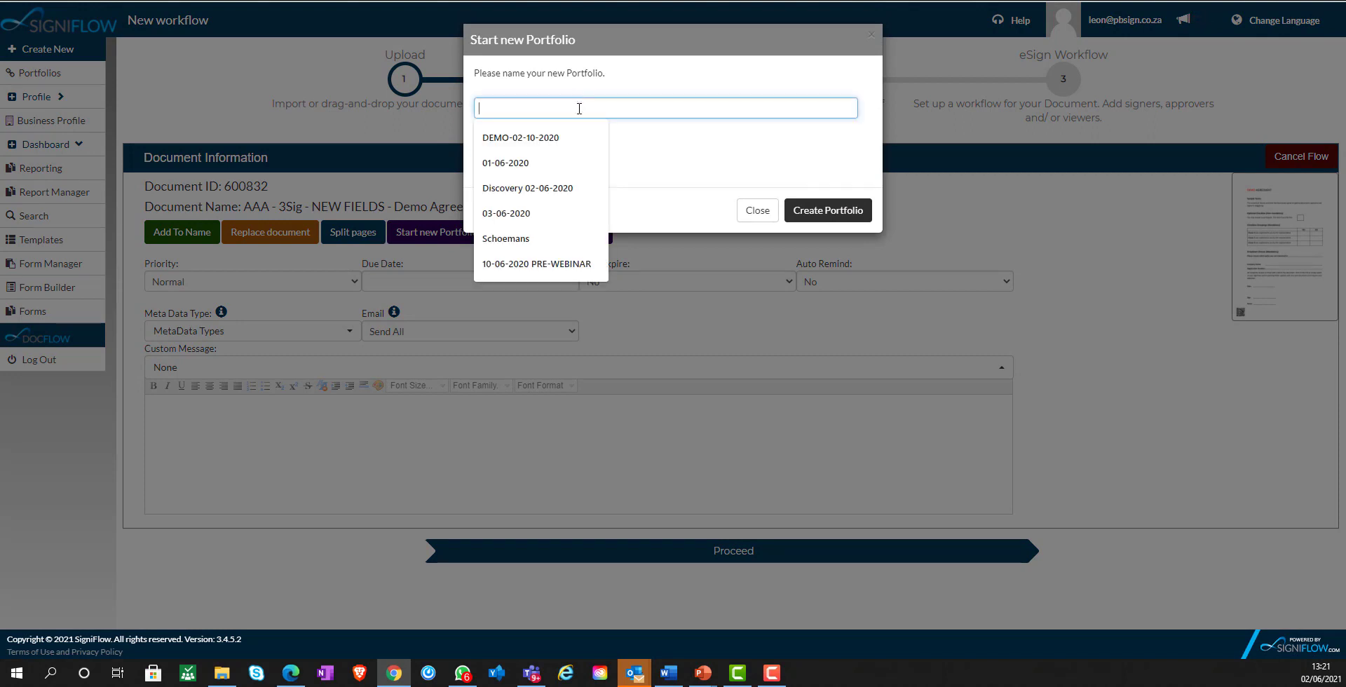
type("DEMO - ")
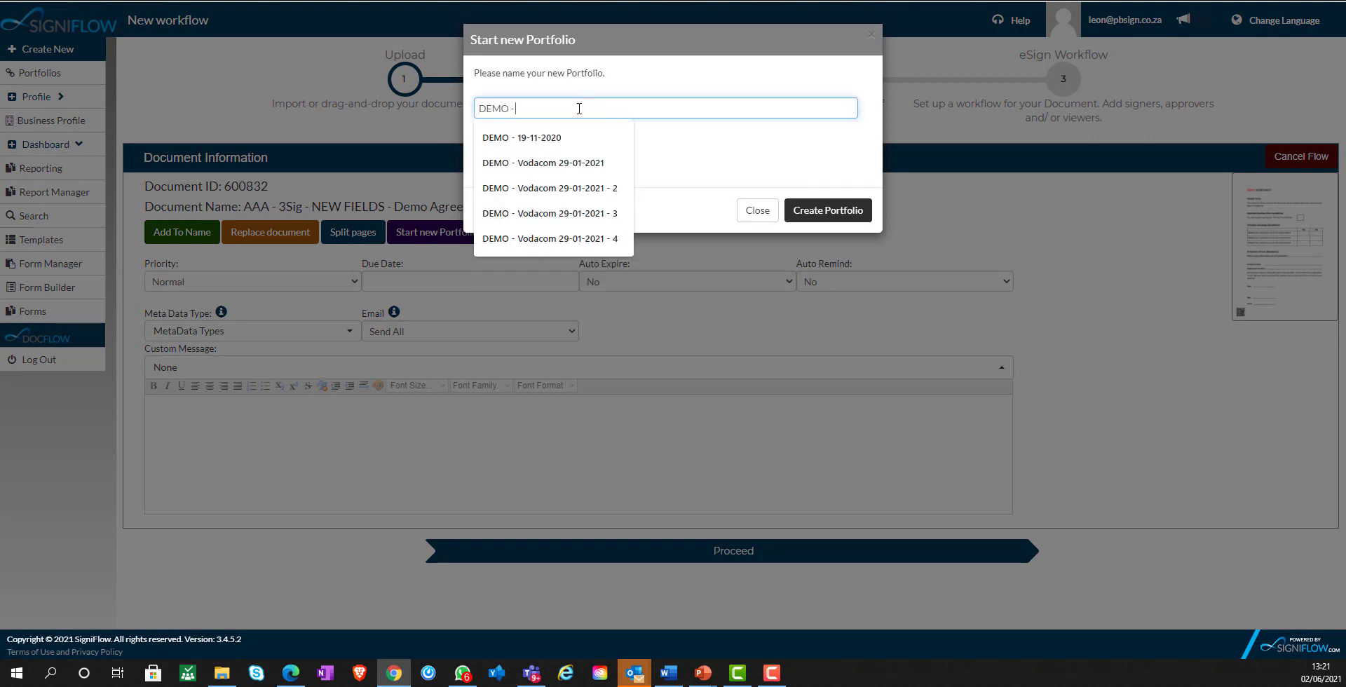
type("Insurance")
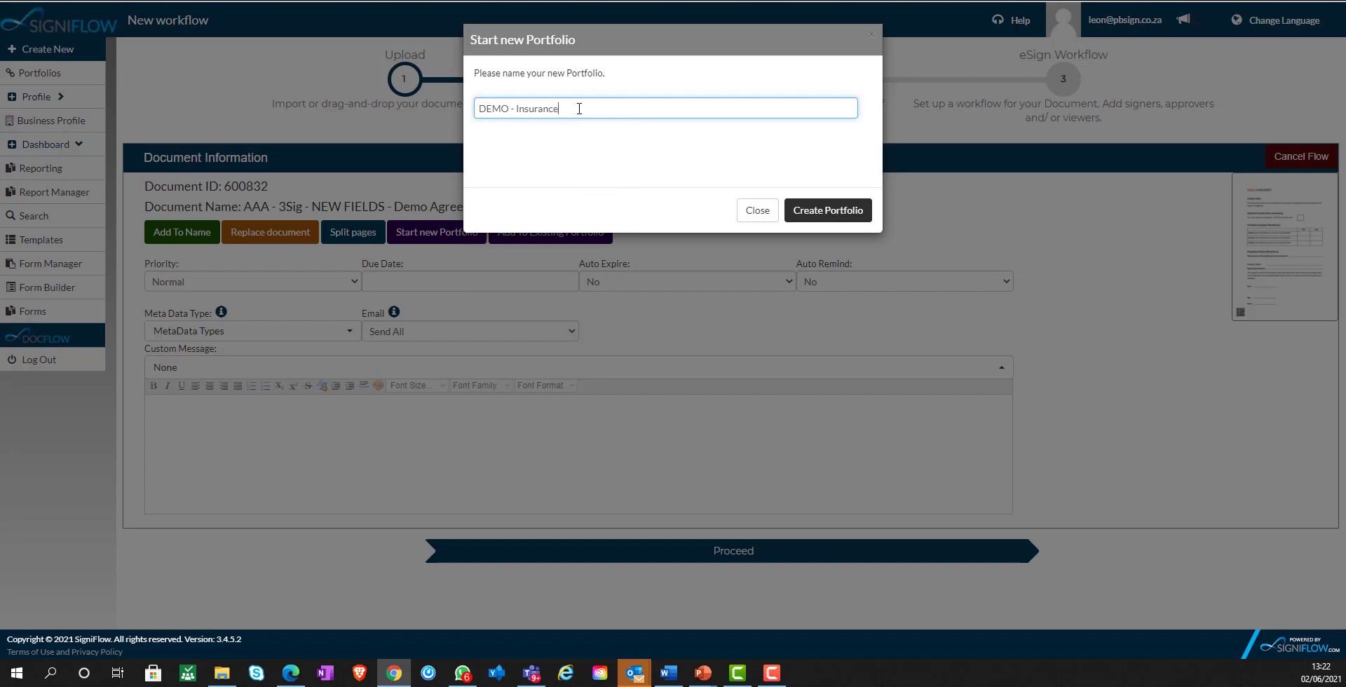
left_click(848, 210)
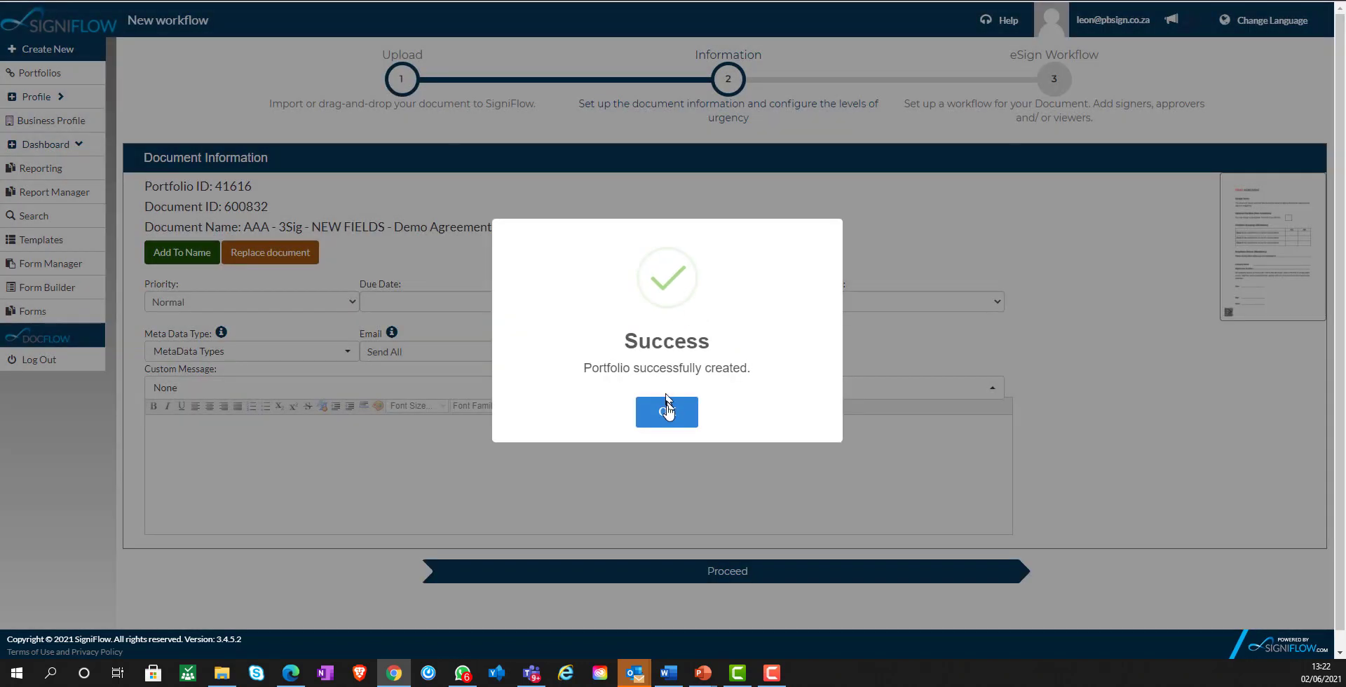
left_click(667, 410)
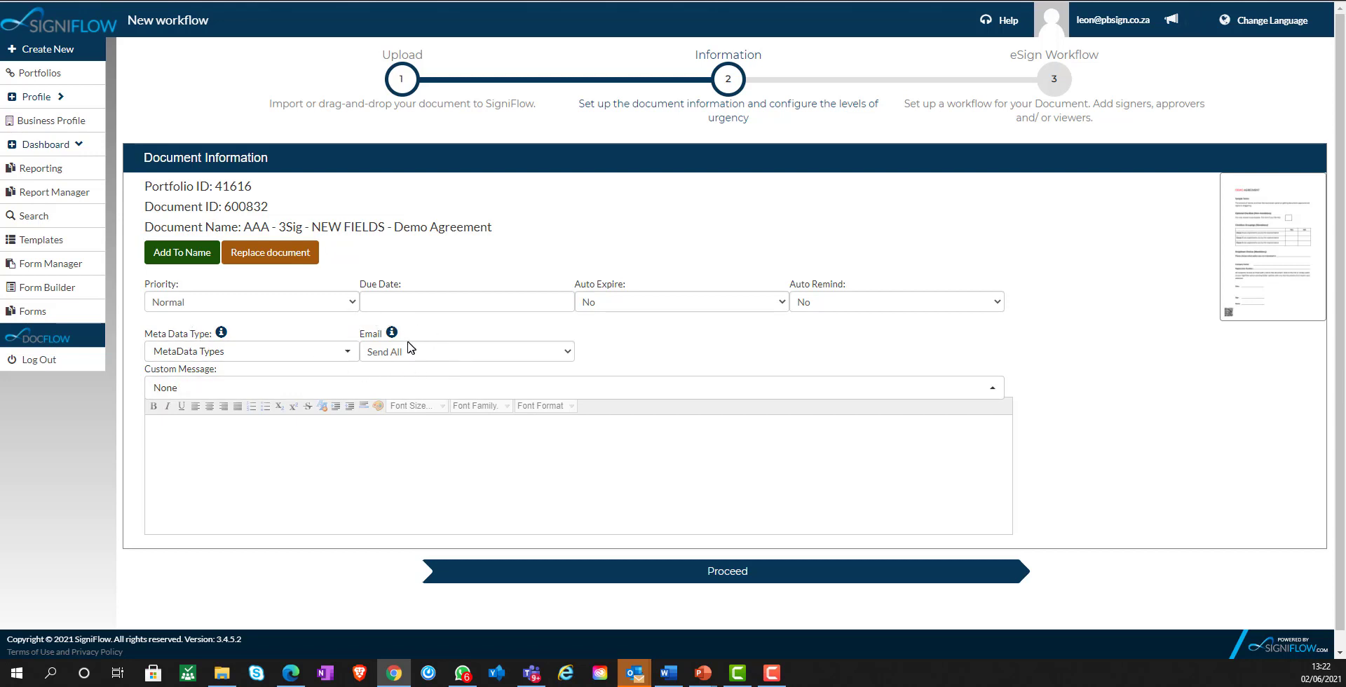
left_click(270, 444)
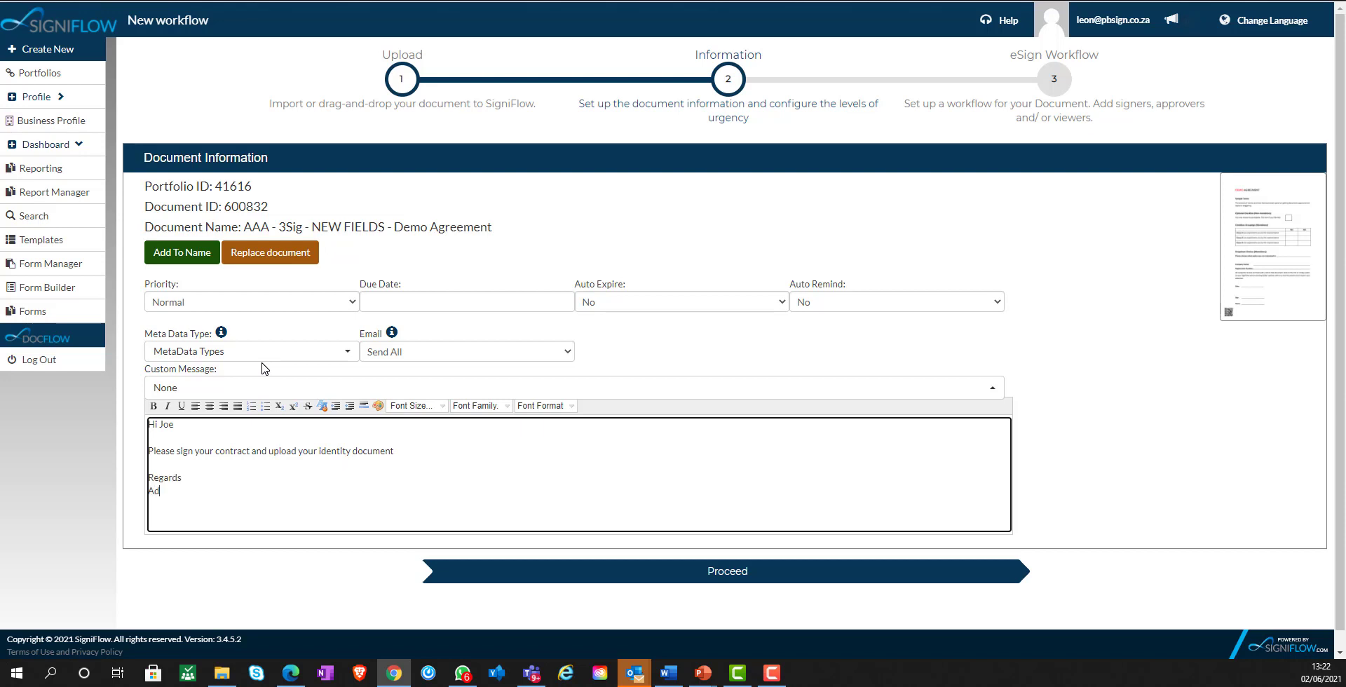
- Proceed from the custom message to the eSign Workflow step
left_click(729, 573)
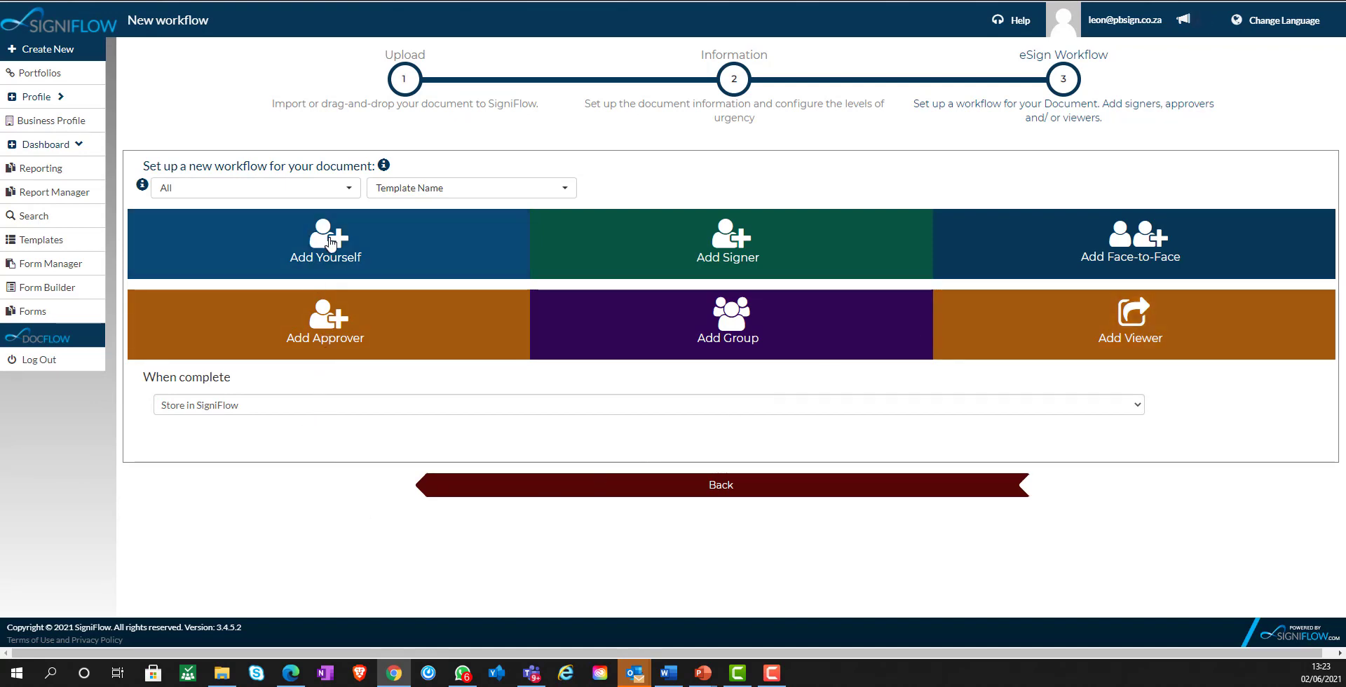
- Load the demo workflow template's two signers in sign order and continue to DocPrepper
left_click(310, 230)
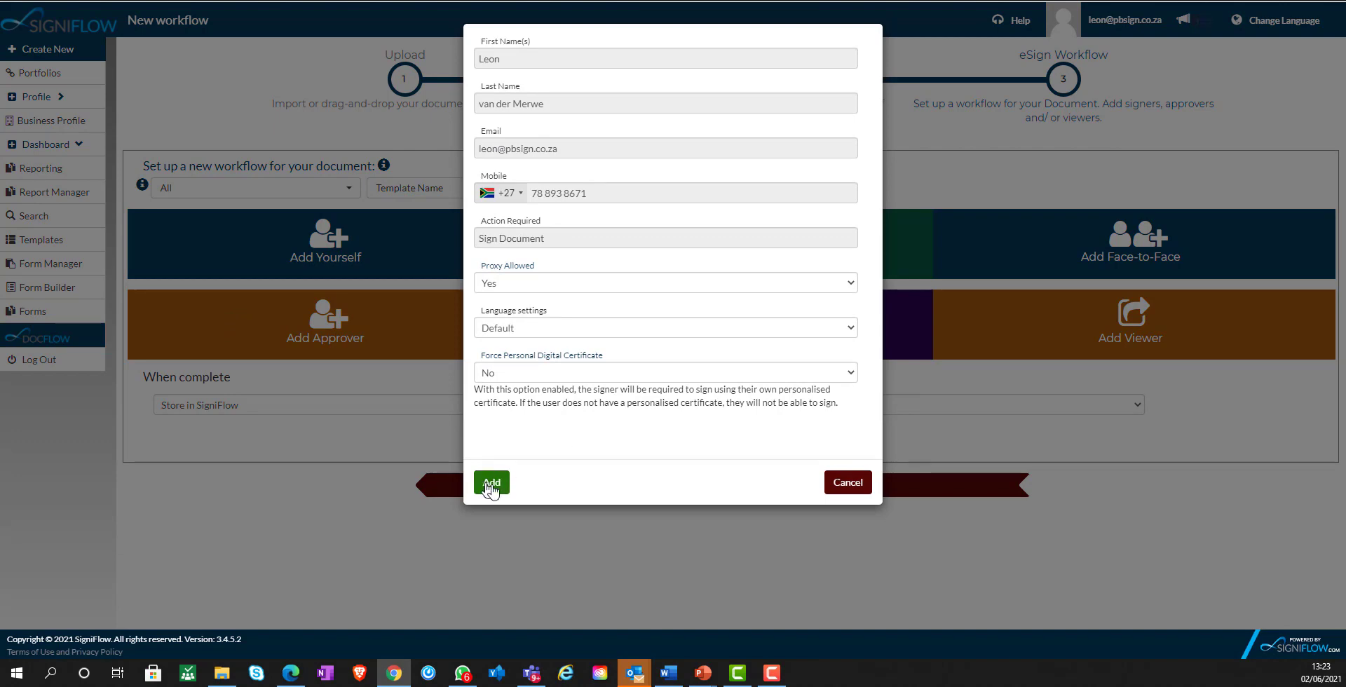
left_click(852, 485)
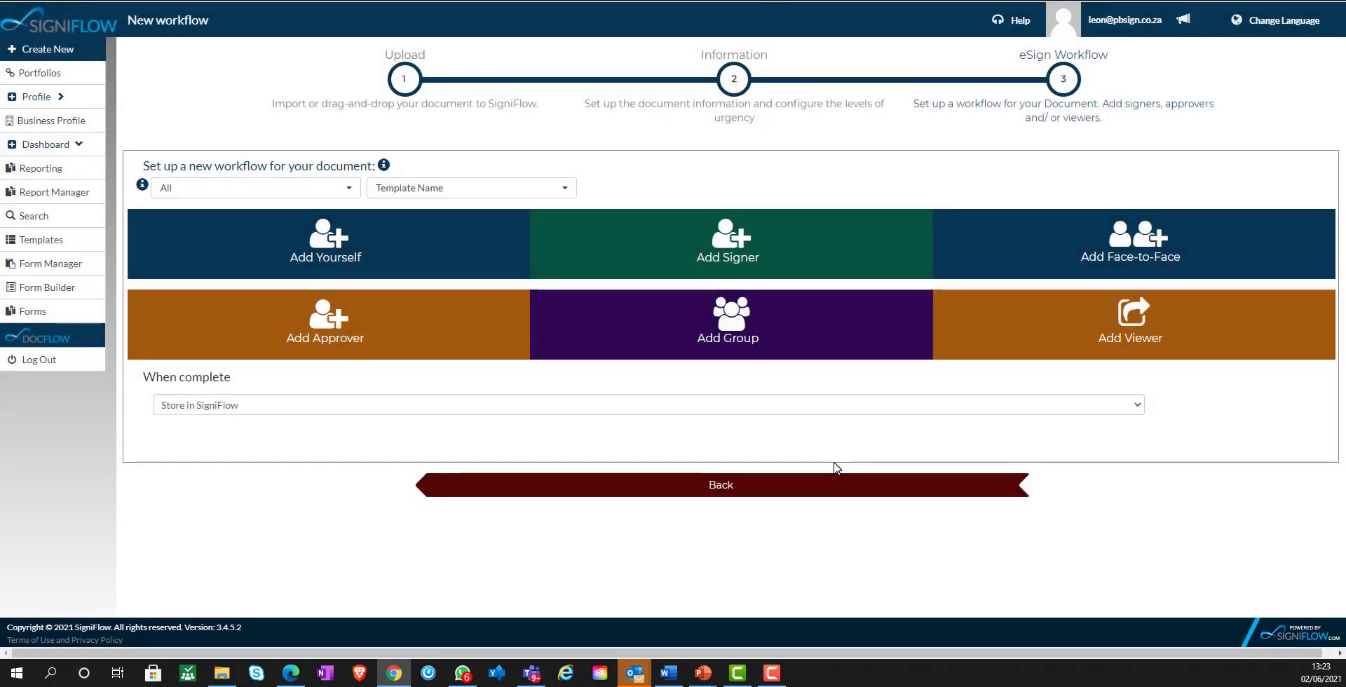
left_click(472, 195)
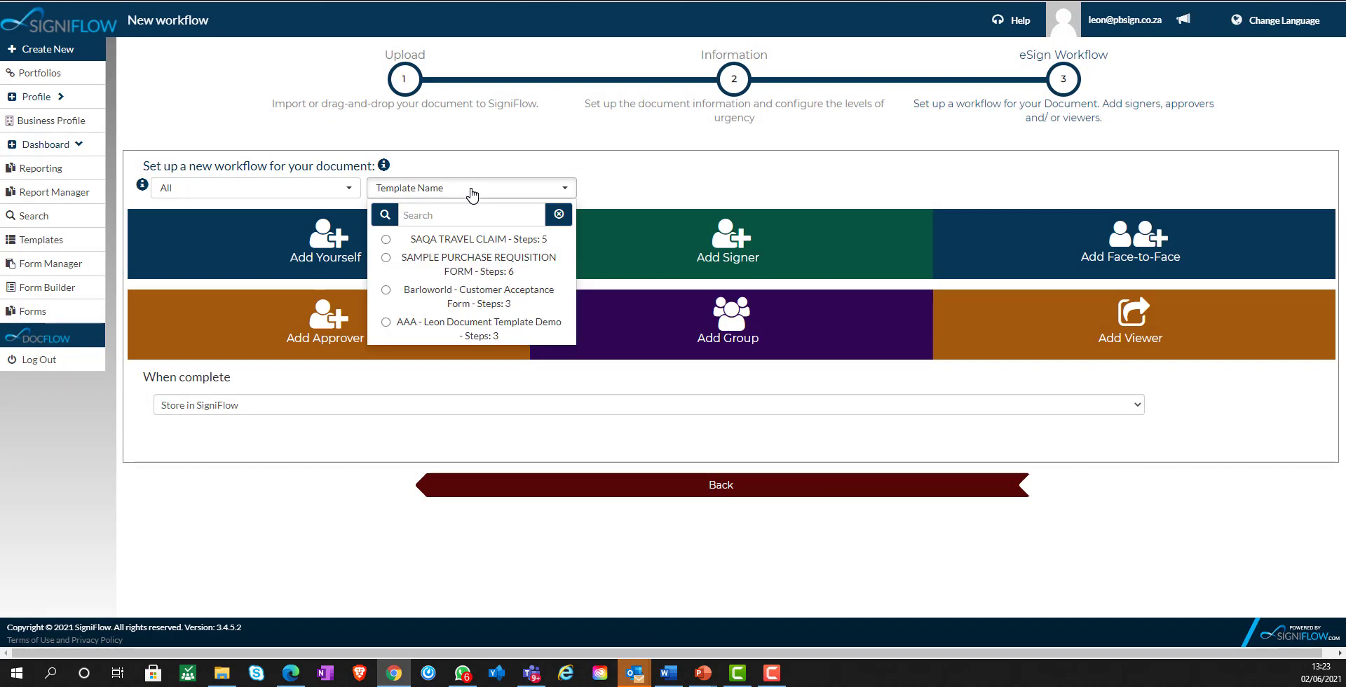
left_click(478, 332)
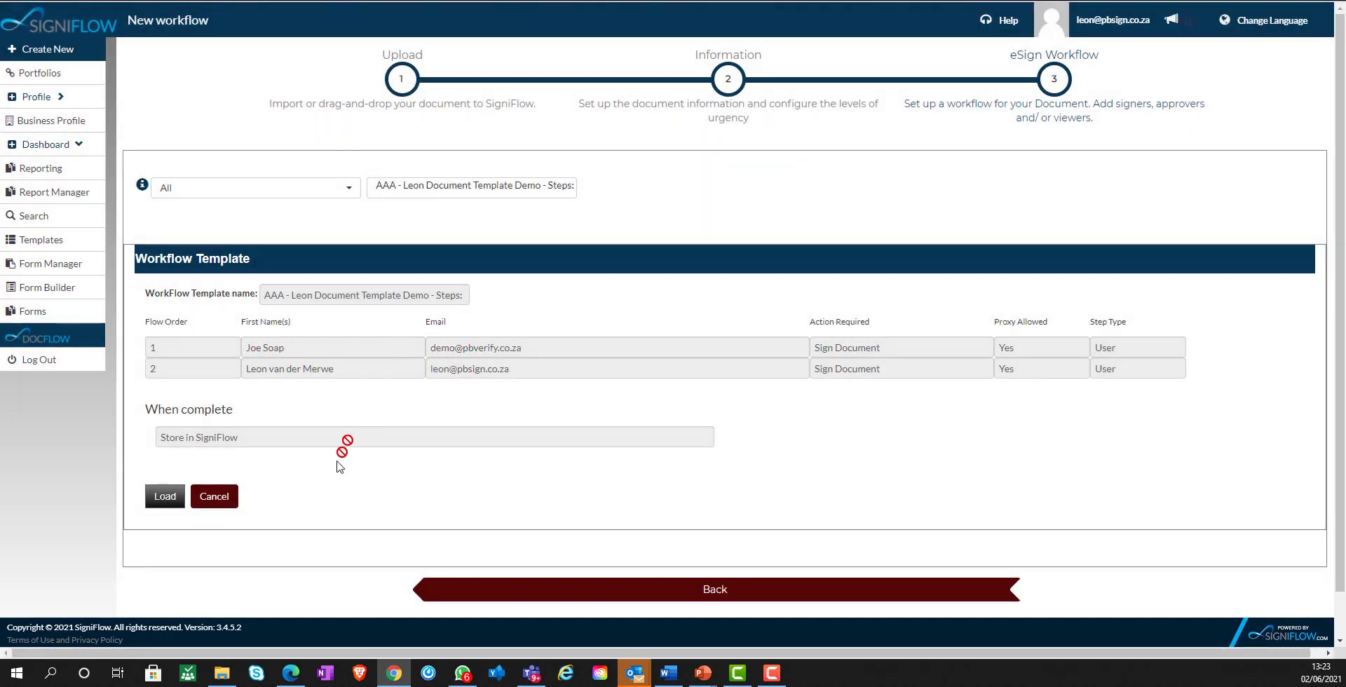
left_click(163, 498)
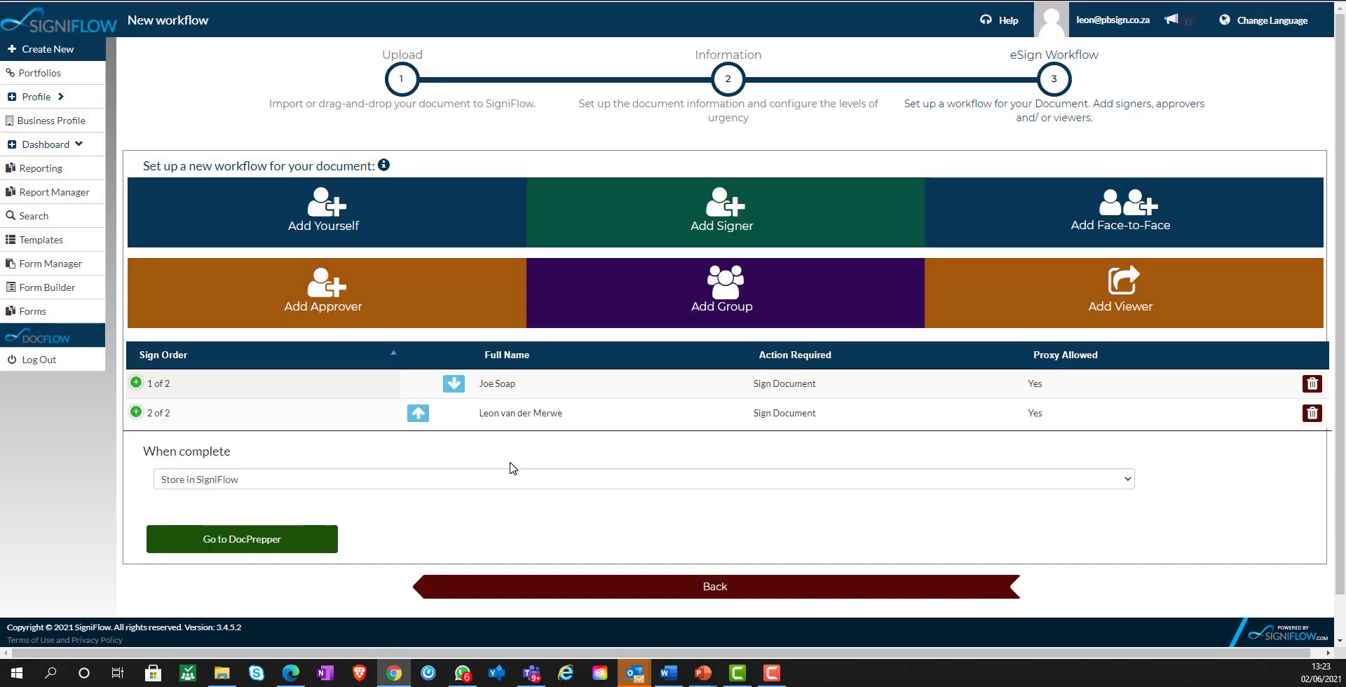
left_click(229, 548)
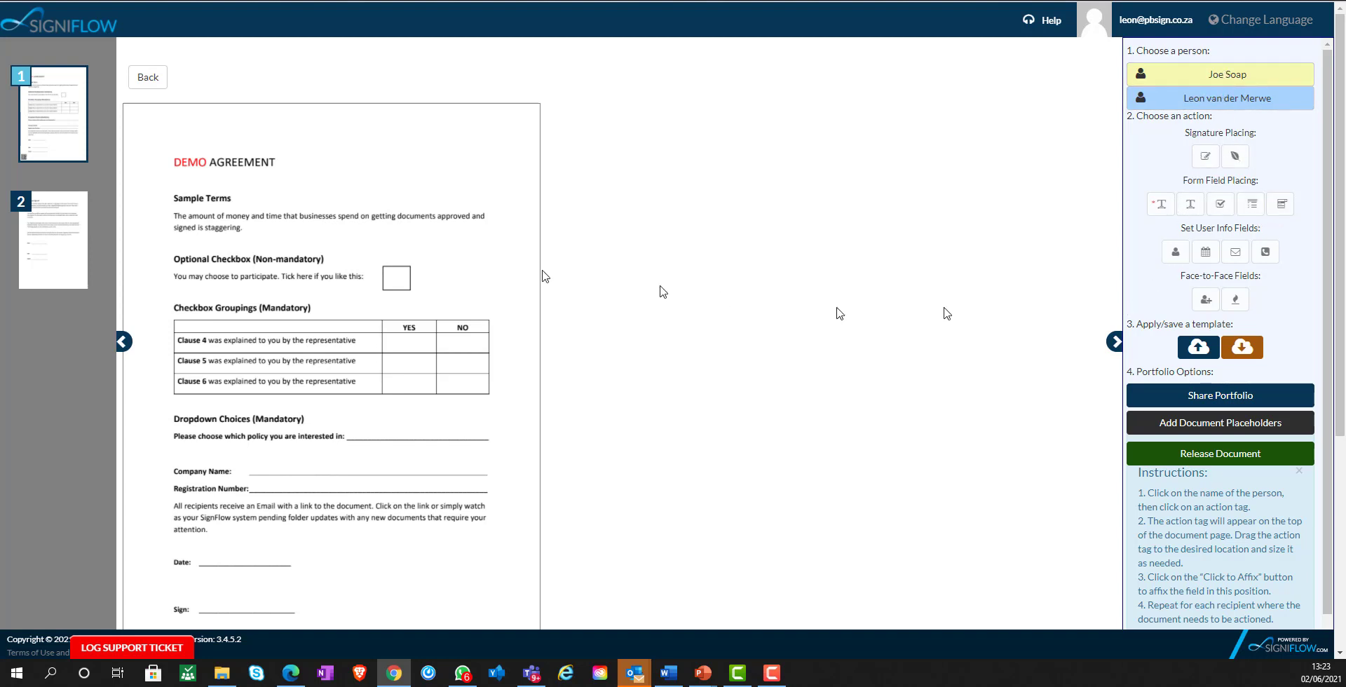
- Place a signature field for the first signer on the Sign line, then delete it
left_click(1220, 76)
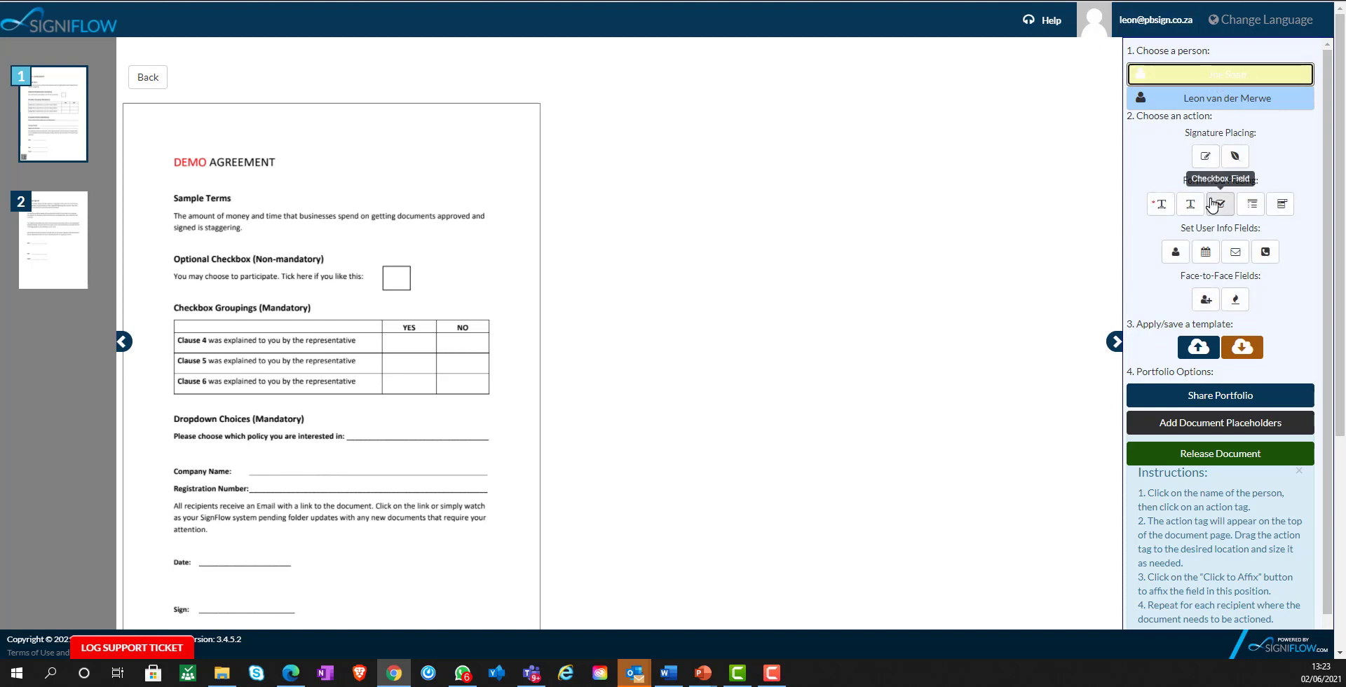
left_click(1205, 157)
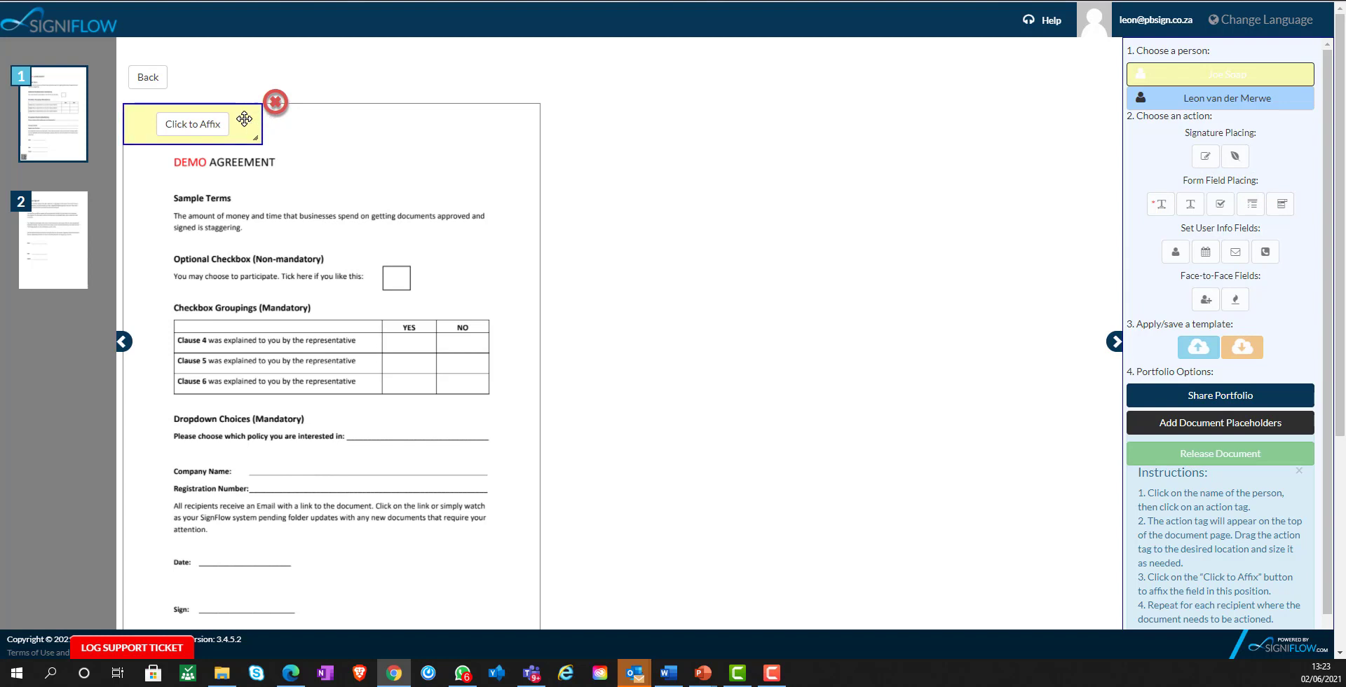
left_click_drag(247, 133, 322, 602)
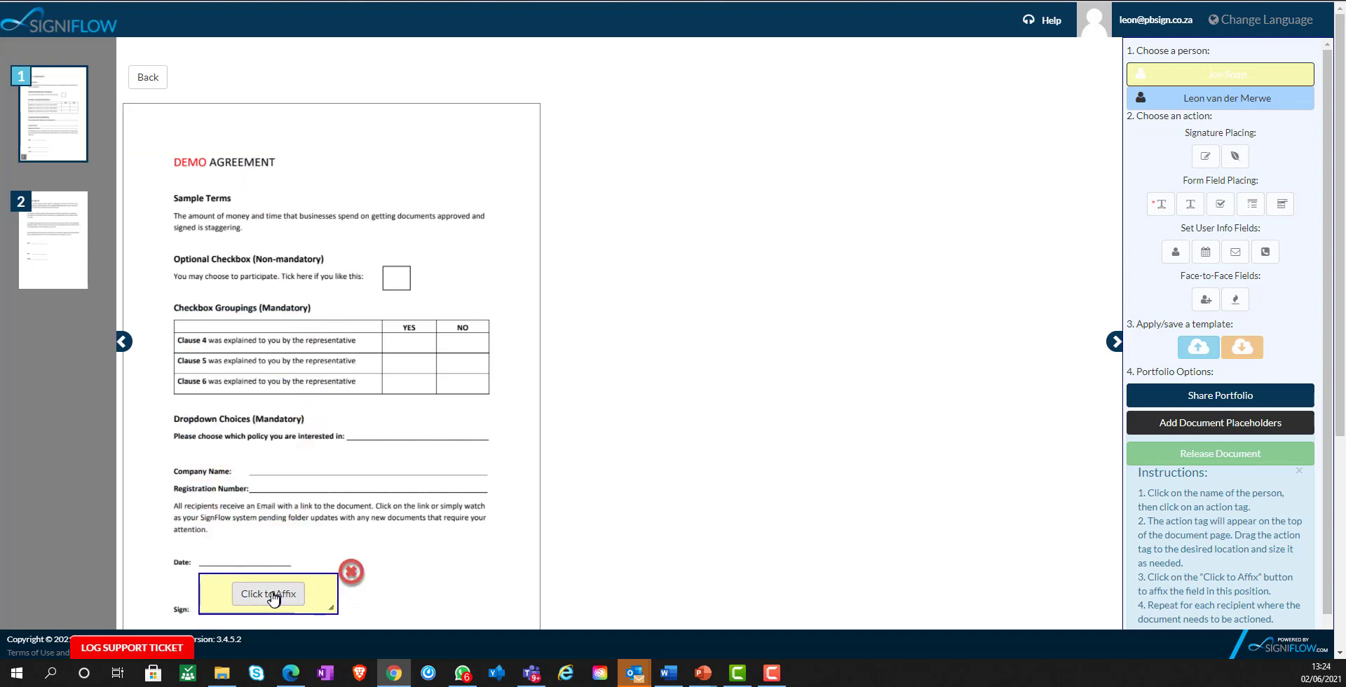
left_click(270, 596)
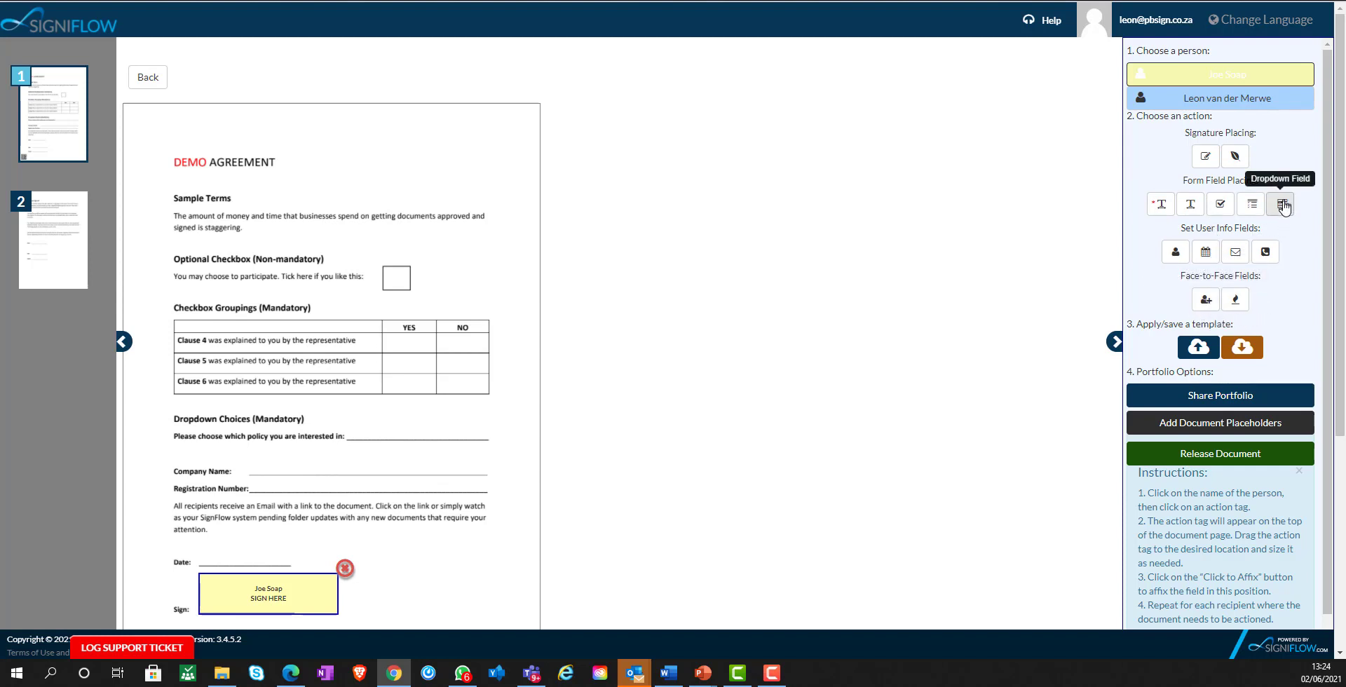
scroll(374, 331, "down", 5)
scroll(369, 333, "up", 5)
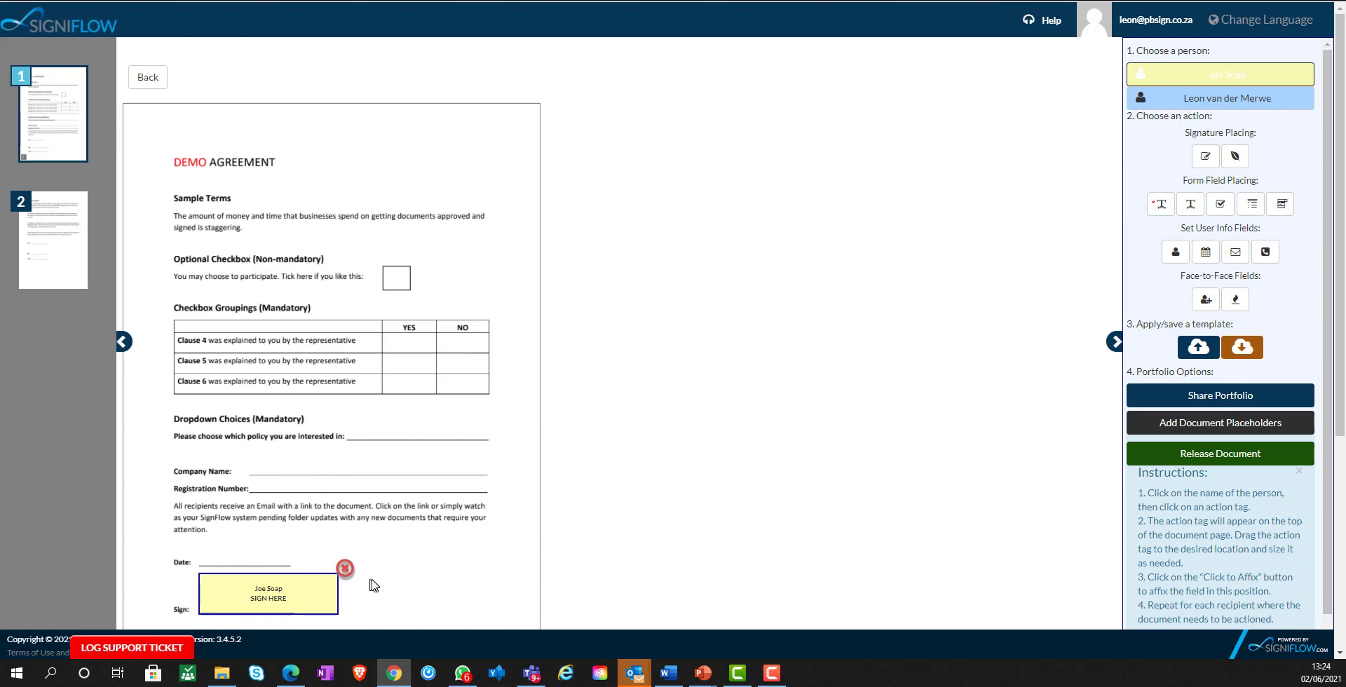
left_click(344, 568)
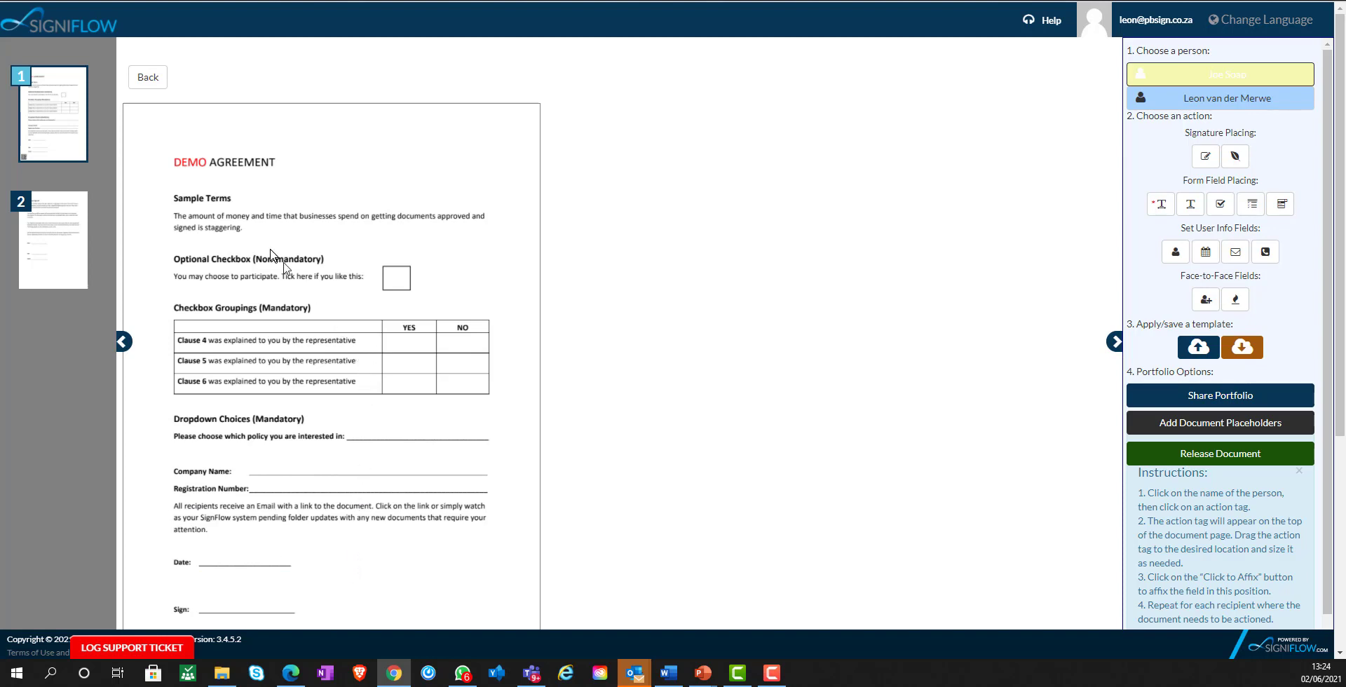
- Apply the 2-signer demo template's fields to the Demo Agreement and review both pages
left_click(1240, 348)
left_click(600, 140)
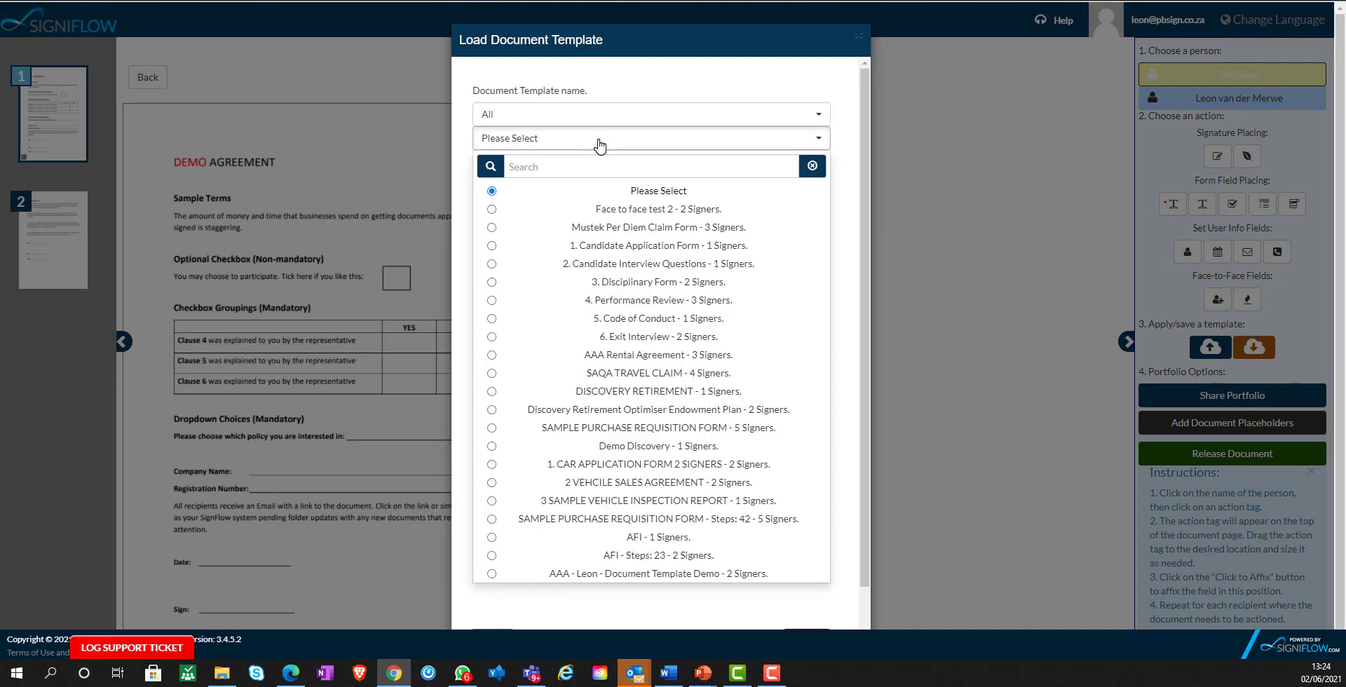
left_click(599, 575)
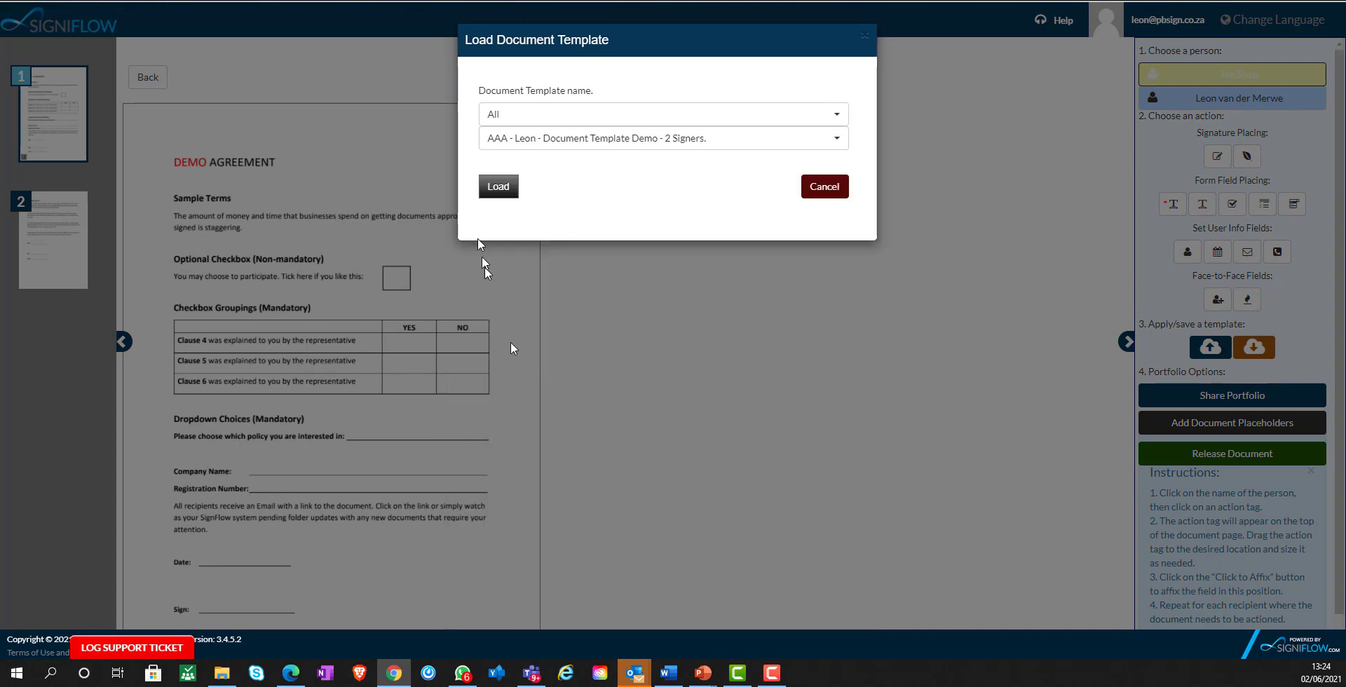
left_click(496, 188)
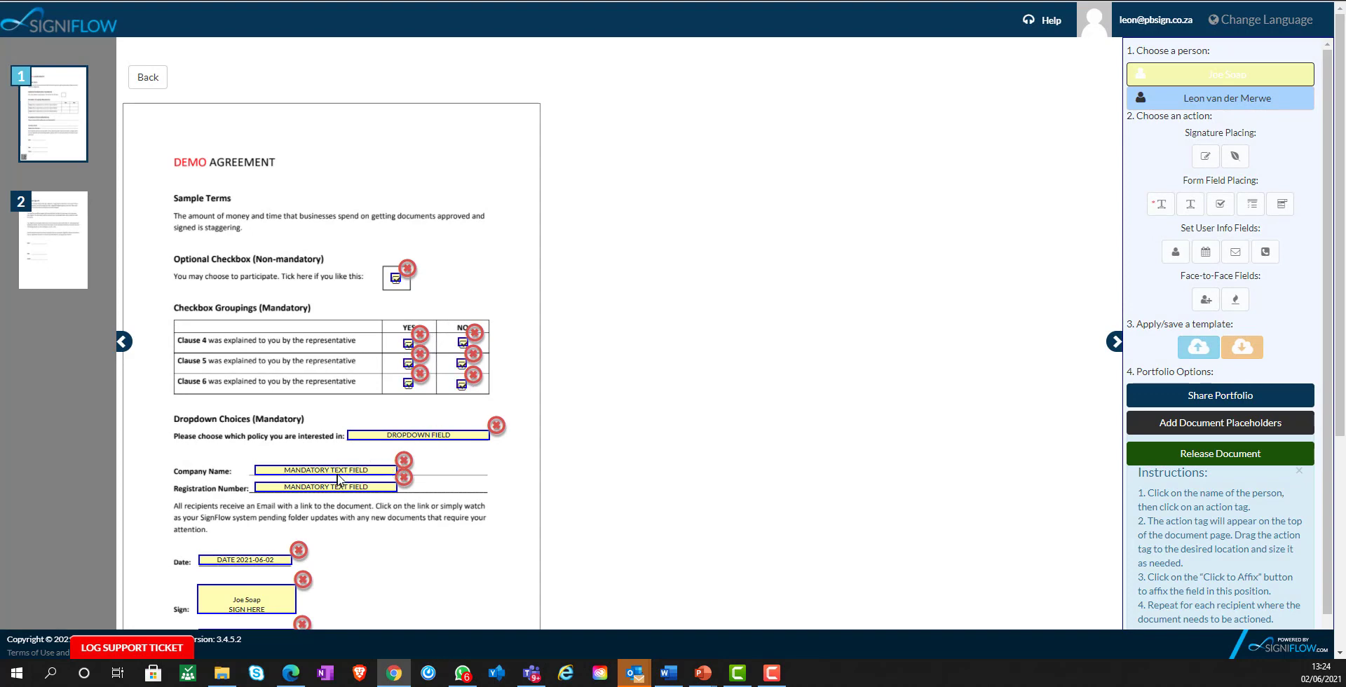
scroll(343, 480, "down", 5)
scroll(347, 476, "up", 5)
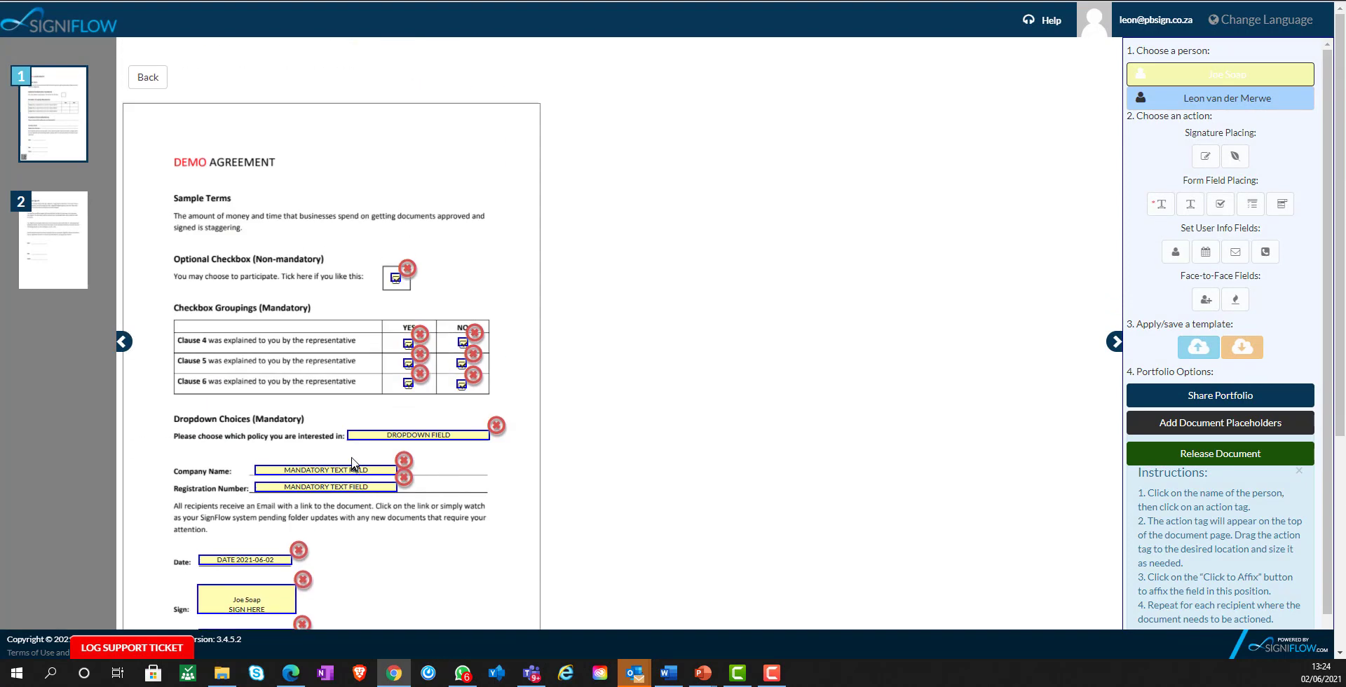
left_click(84, 238)
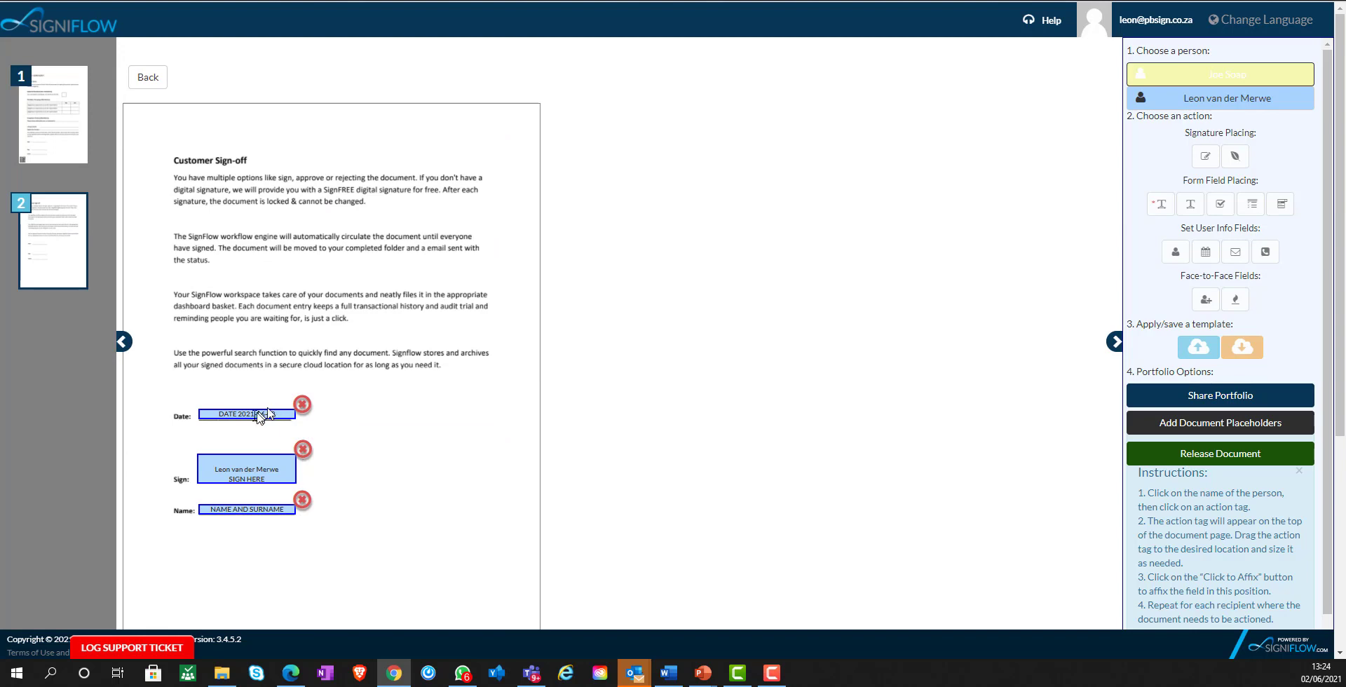
left_click(59, 105)
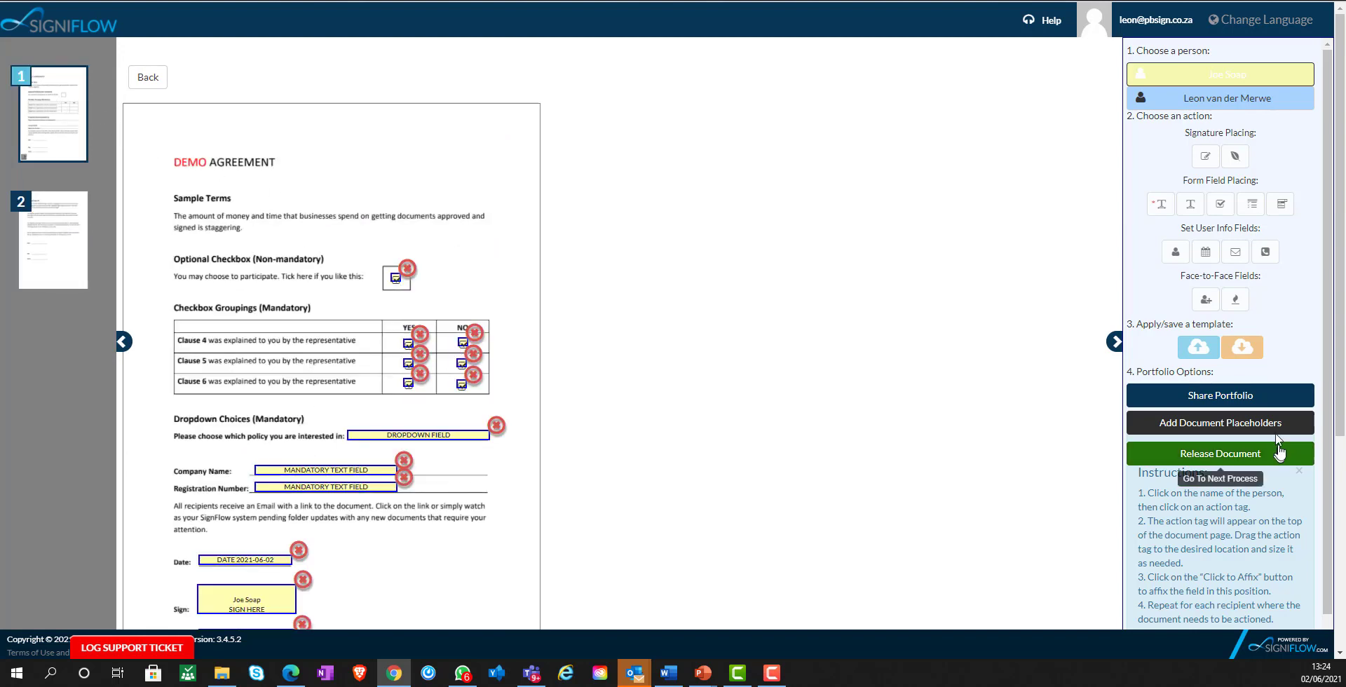
left_click(1219, 396)
- Share the portfolio with the signer as Contributor, shared only when action is required
left_click(464, 143)
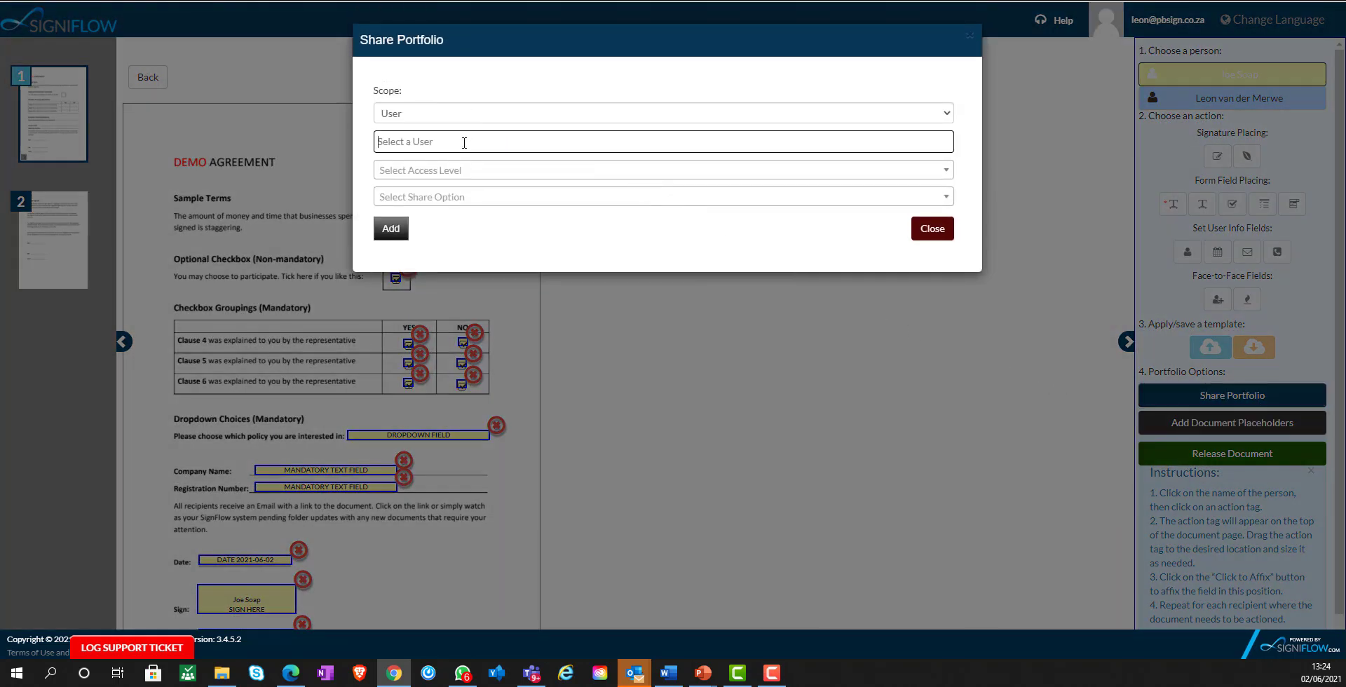
type("joe")
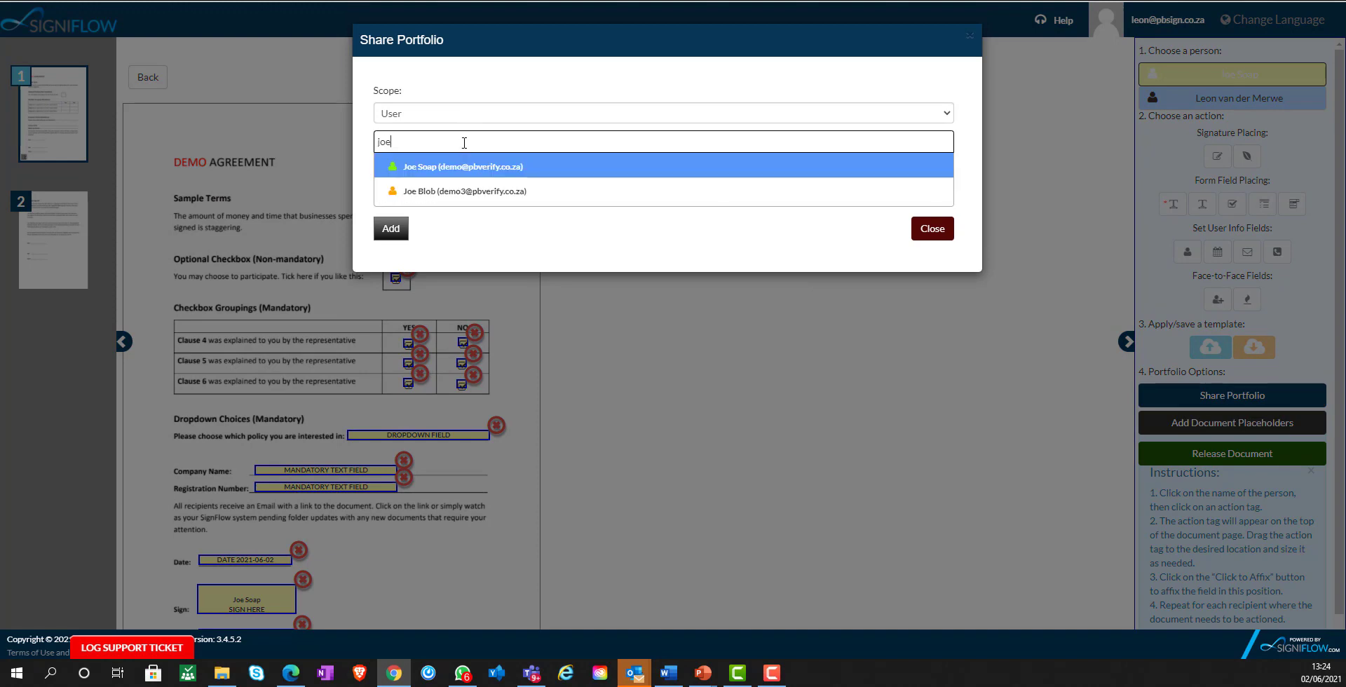
left_click(472, 168)
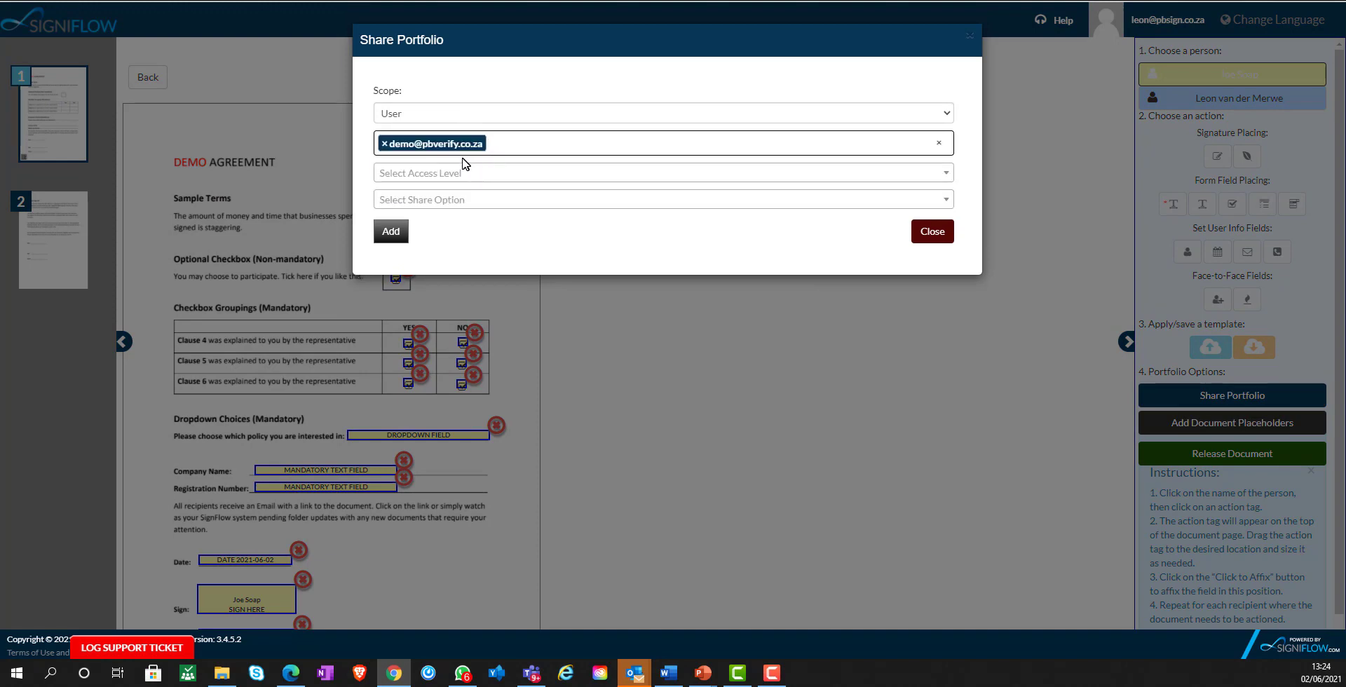
left_click(454, 187)
left_click(456, 217)
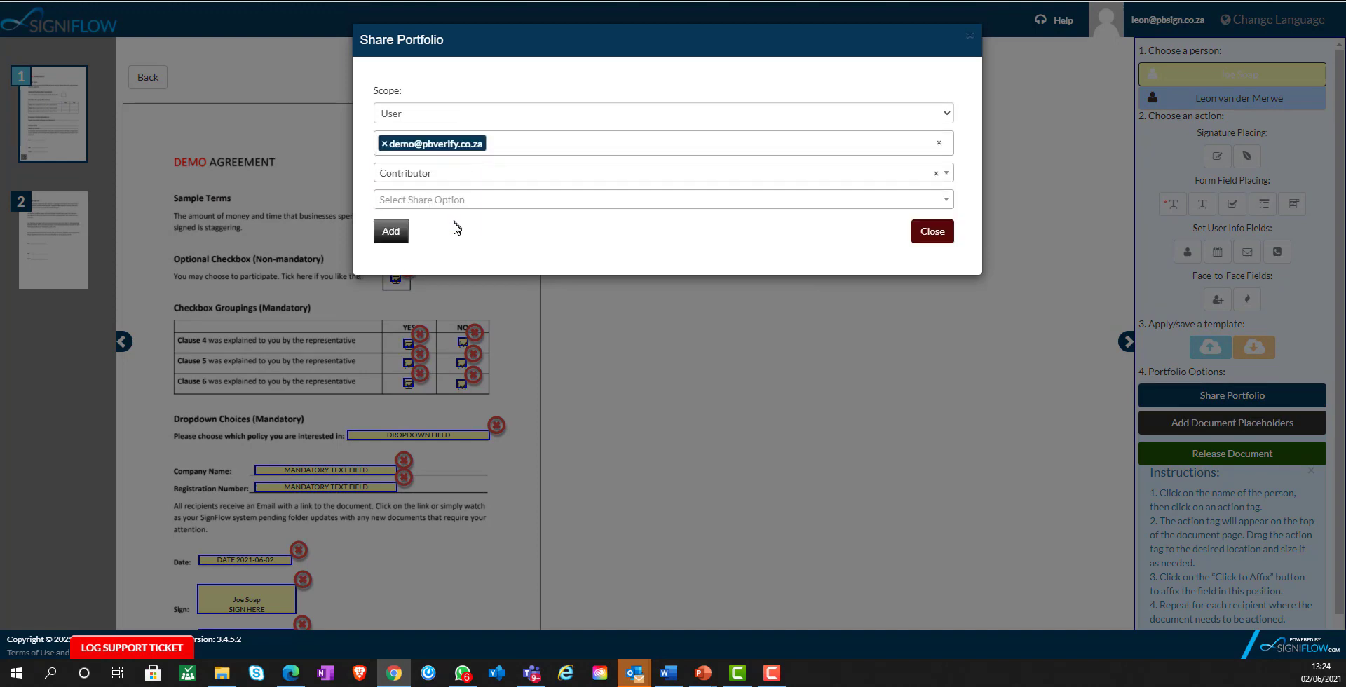
left_click(439, 202)
left_click(429, 248)
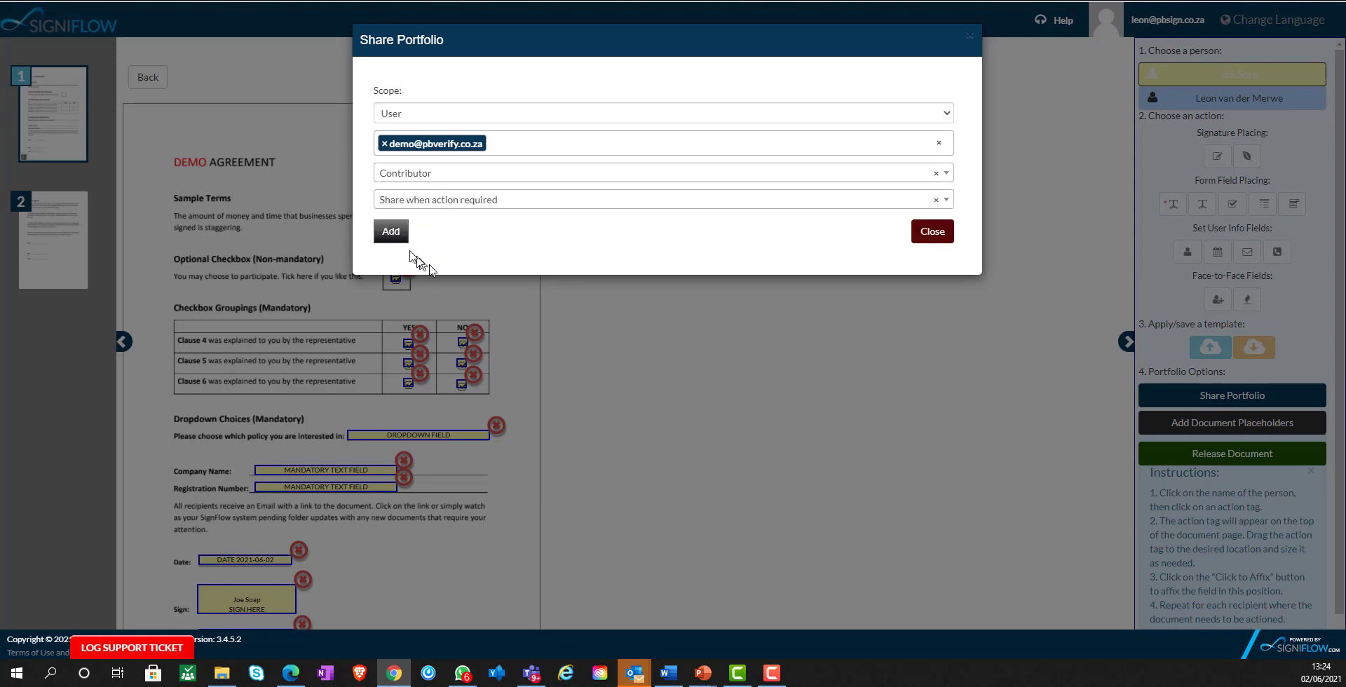
left_click(391, 233)
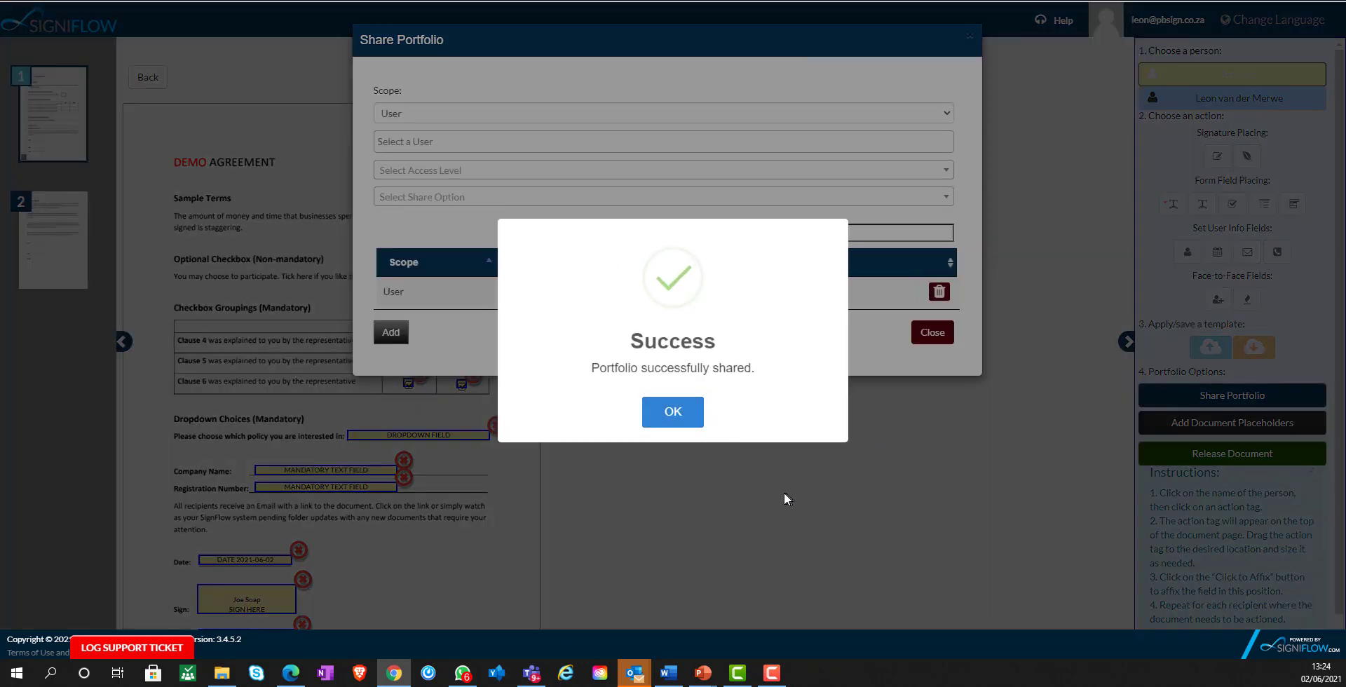
left_click(783, 502)
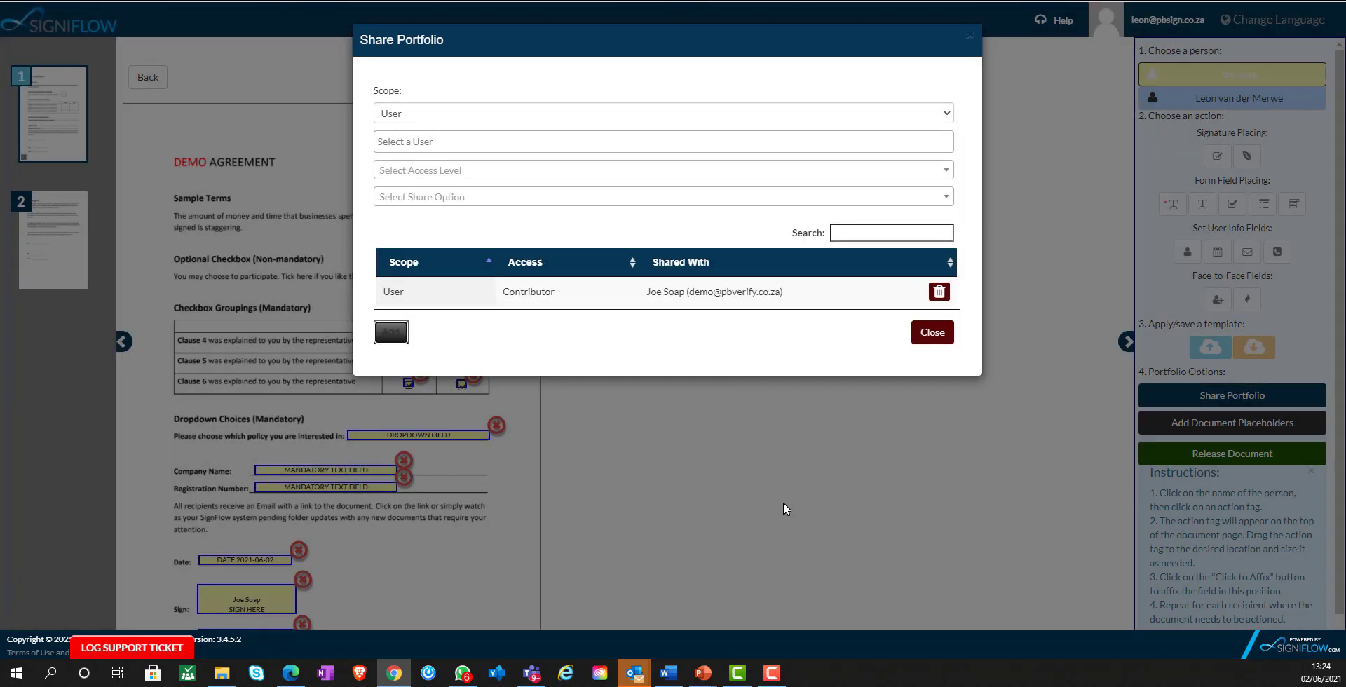
left_click(932, 332)
- Add an 'ID Document' placeholder and release the document to the signer
left_click(1206, 424)
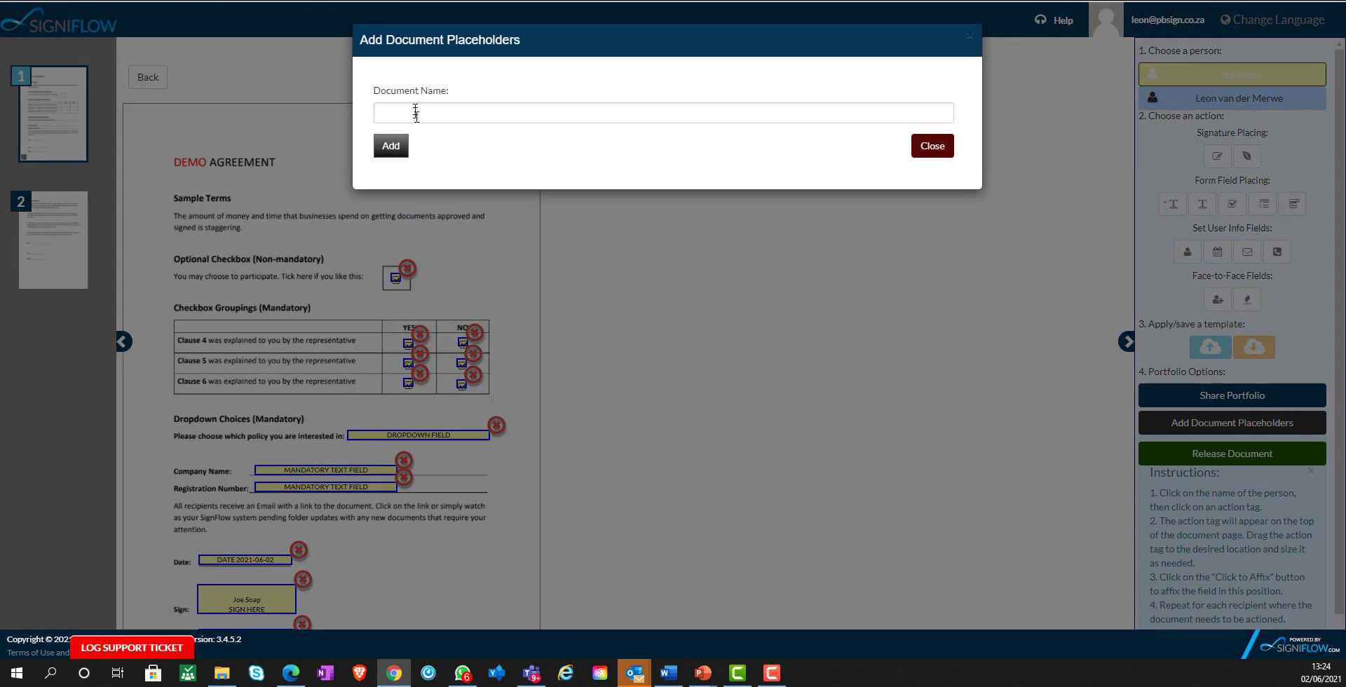
left_click(420, 116)
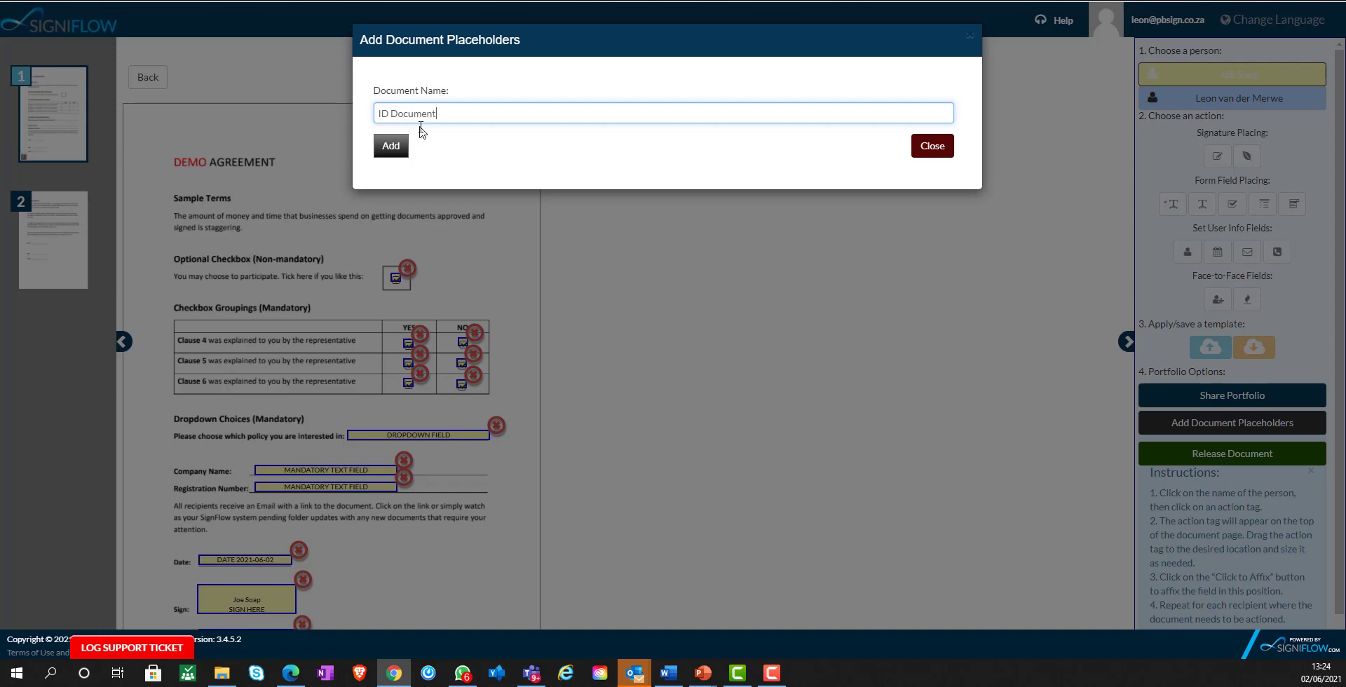
left_click(399, 147)
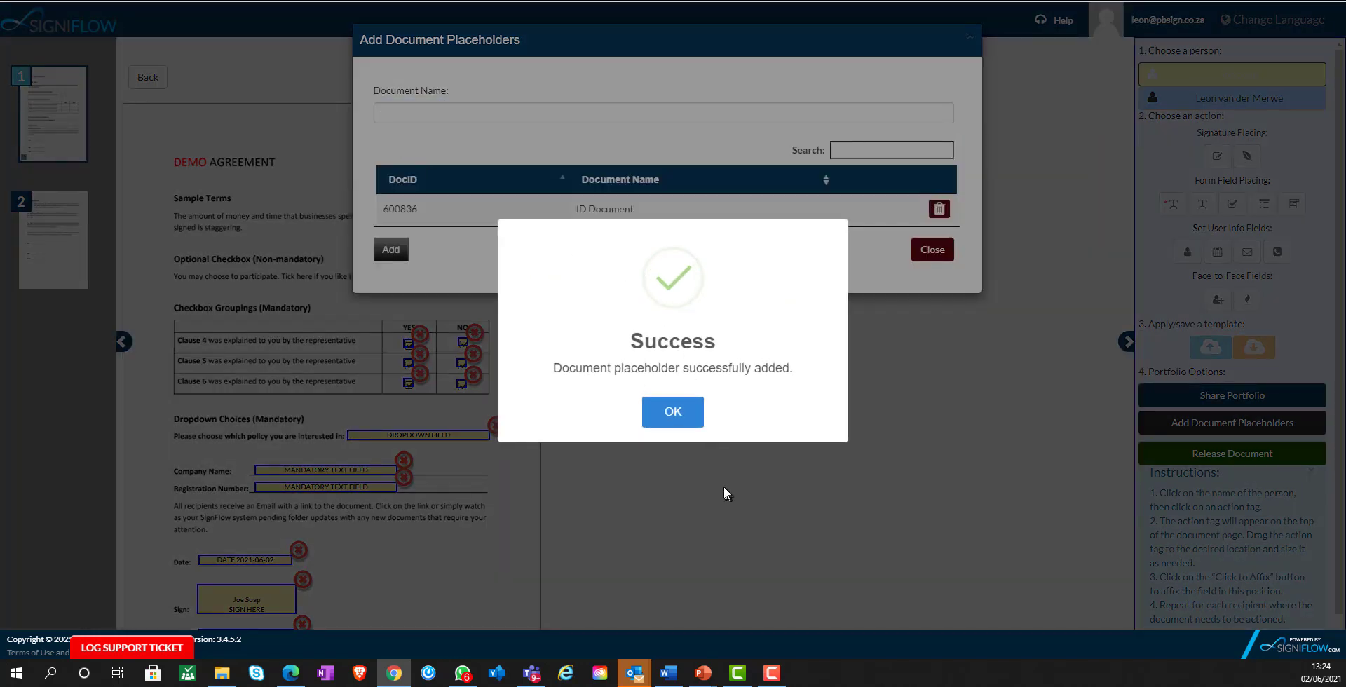
left_click(685, 412)
left_click(933, 250)
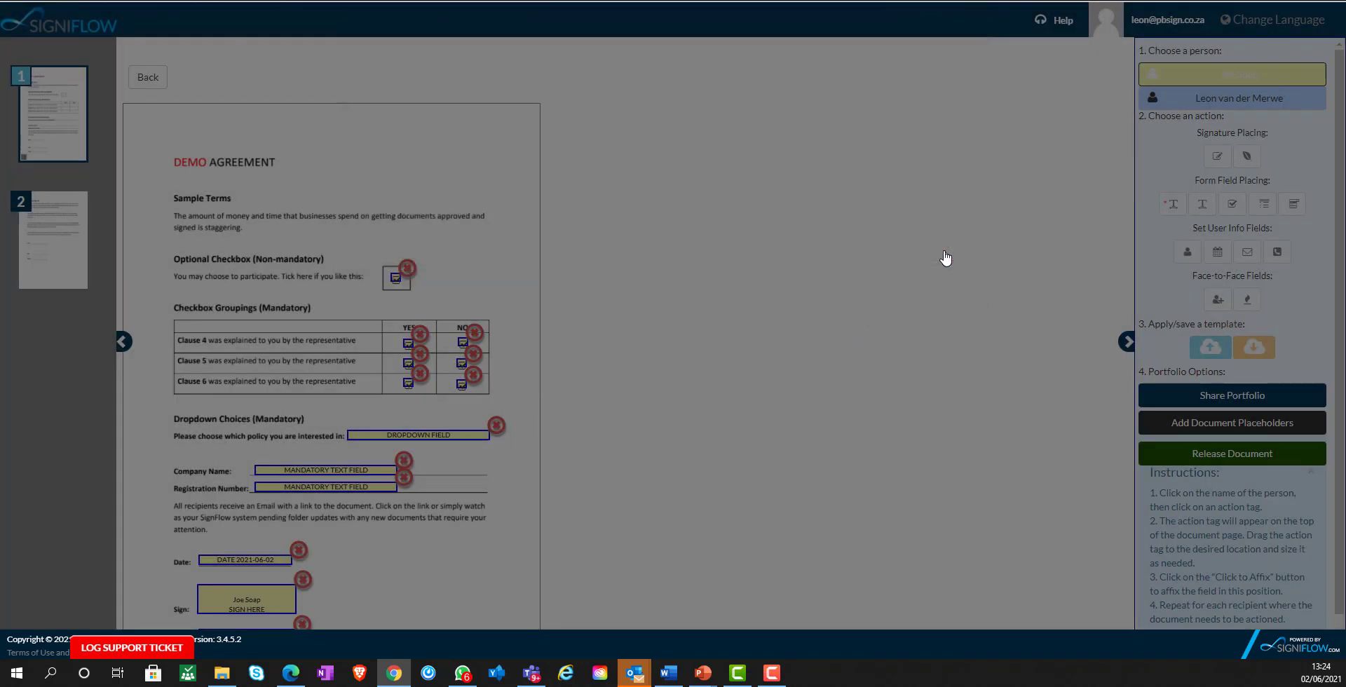
left_click(1153, 454)
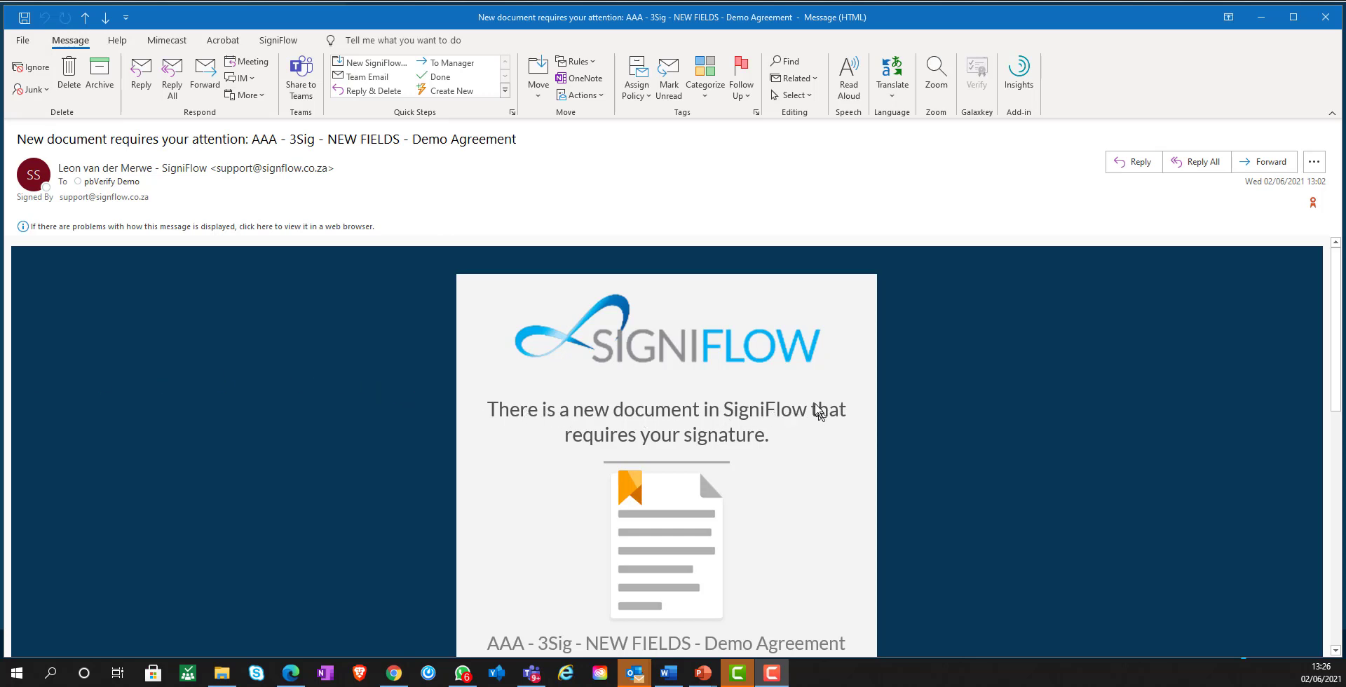
- Scroll through the signing-request email and open the Demo Agreement from it
scroll(820, 444, "down", 5)
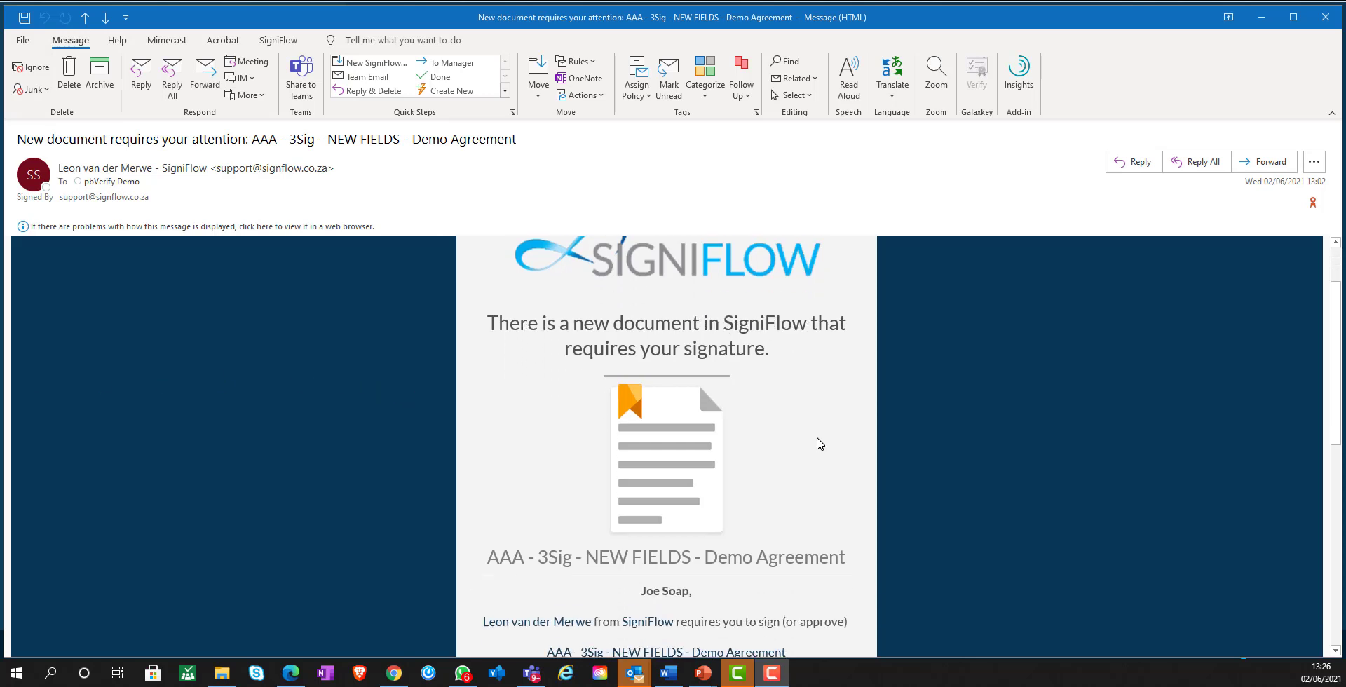
scroll(818, 434, "down", 1)
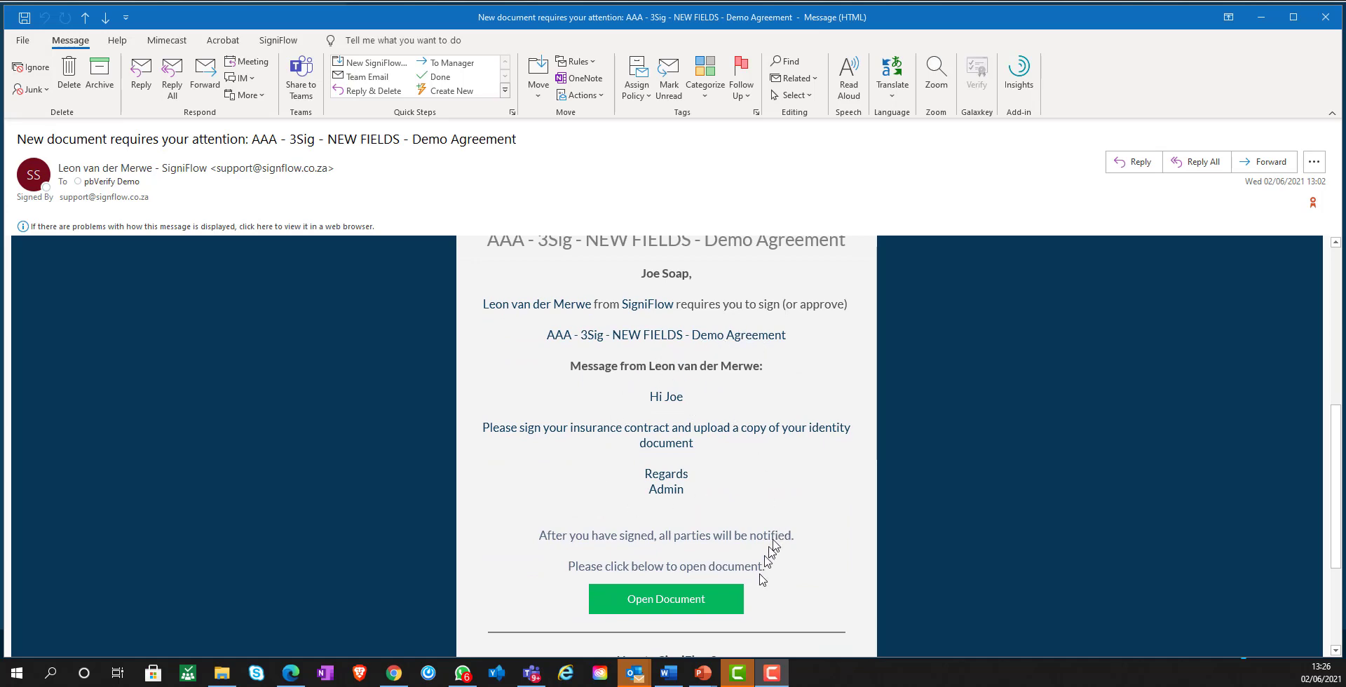
left_click(689, 605)
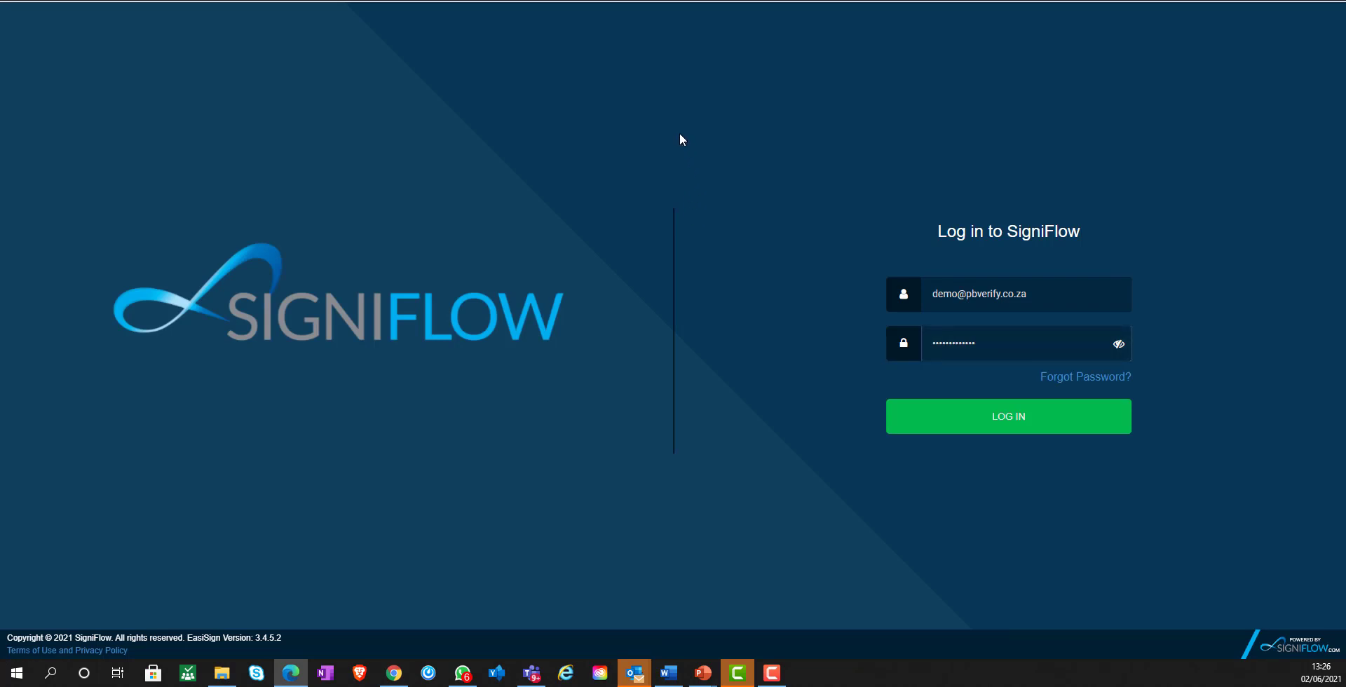
- Log in as the signer and submit the one-time PIN received by SMS
left_click(1010, 421)
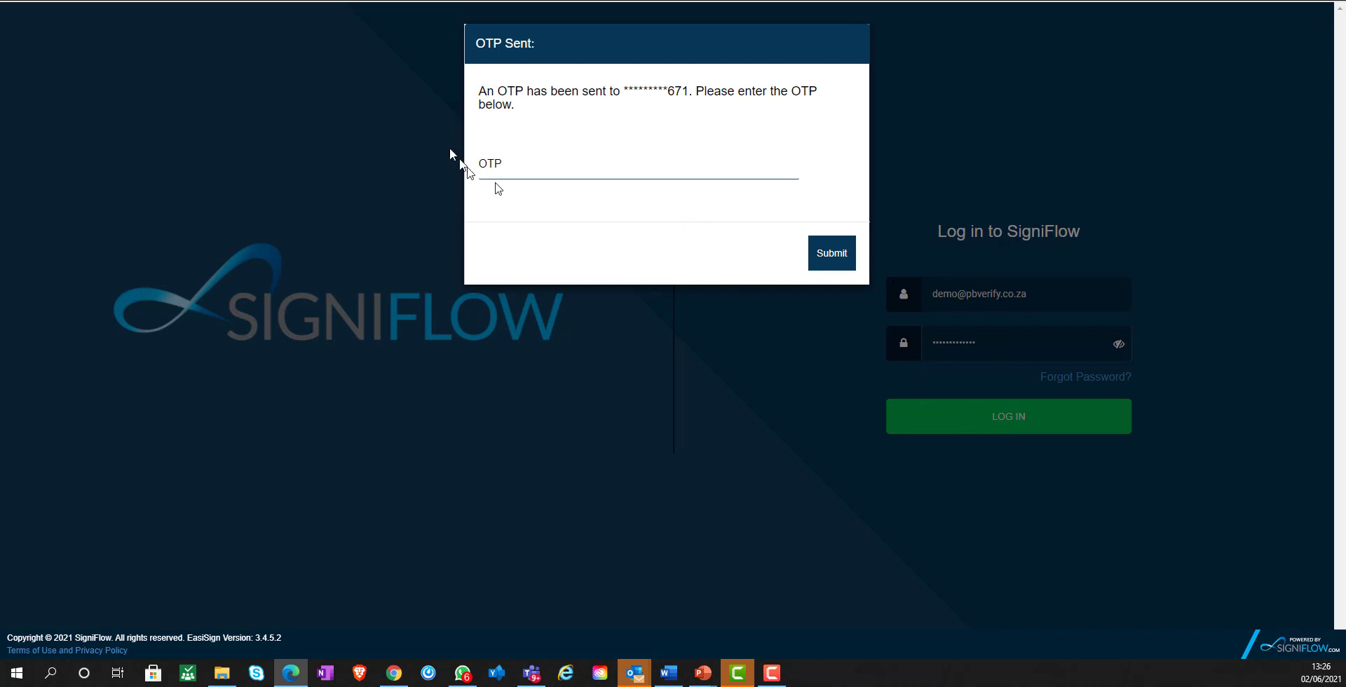
left_click(503, 164)
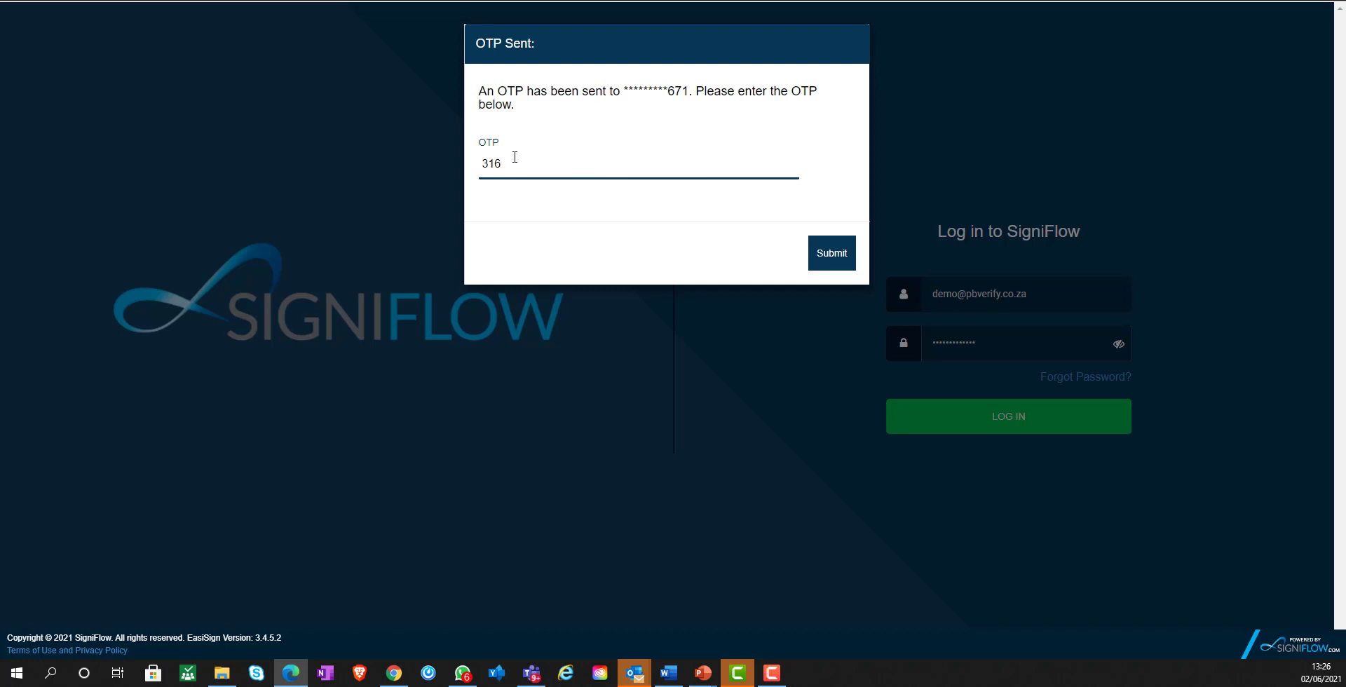
left_click(832, 253)
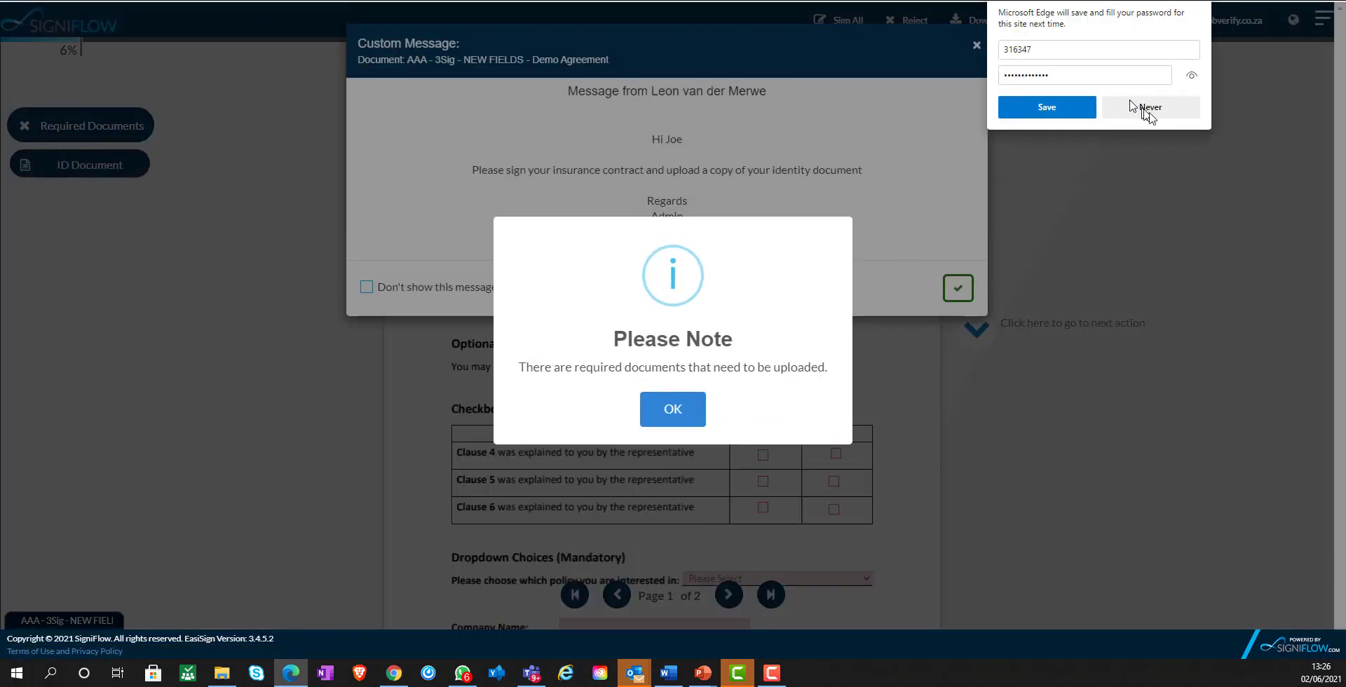
- Decline saving the browser password and dismiss the required-documents notice and custom message
left_click(1150, 107)
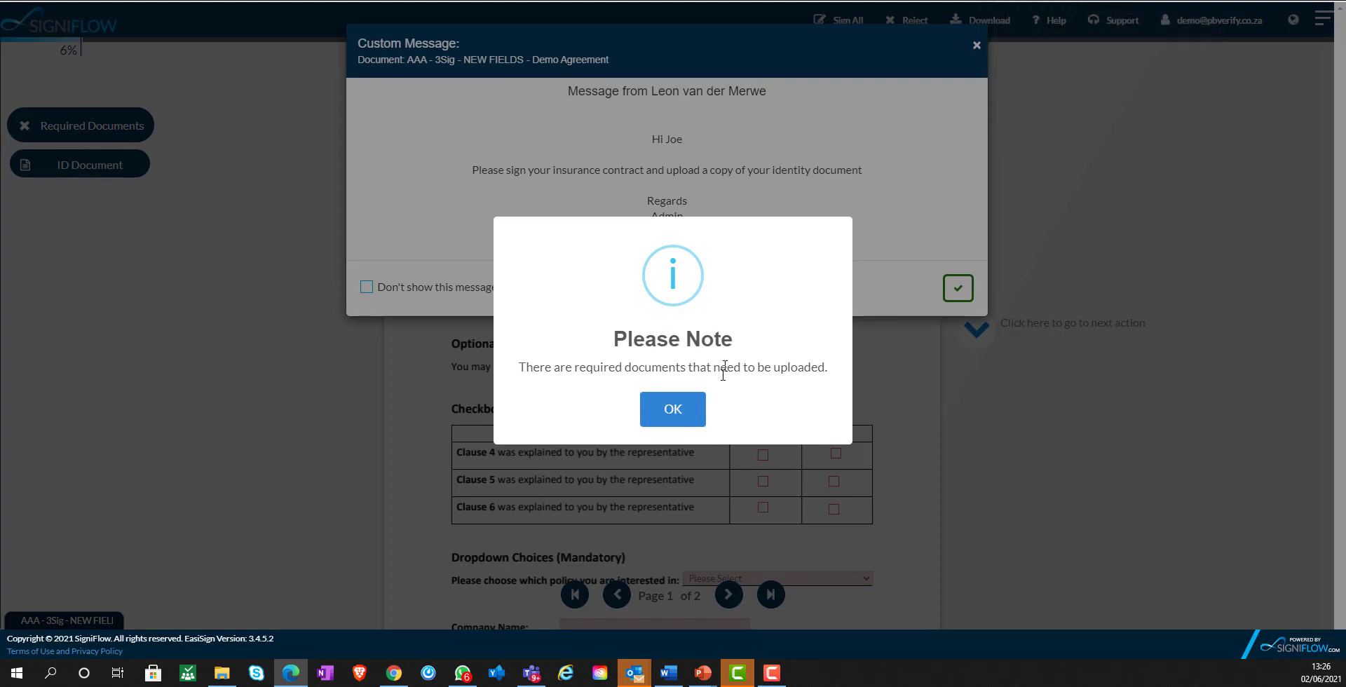
left_click(674, 410)
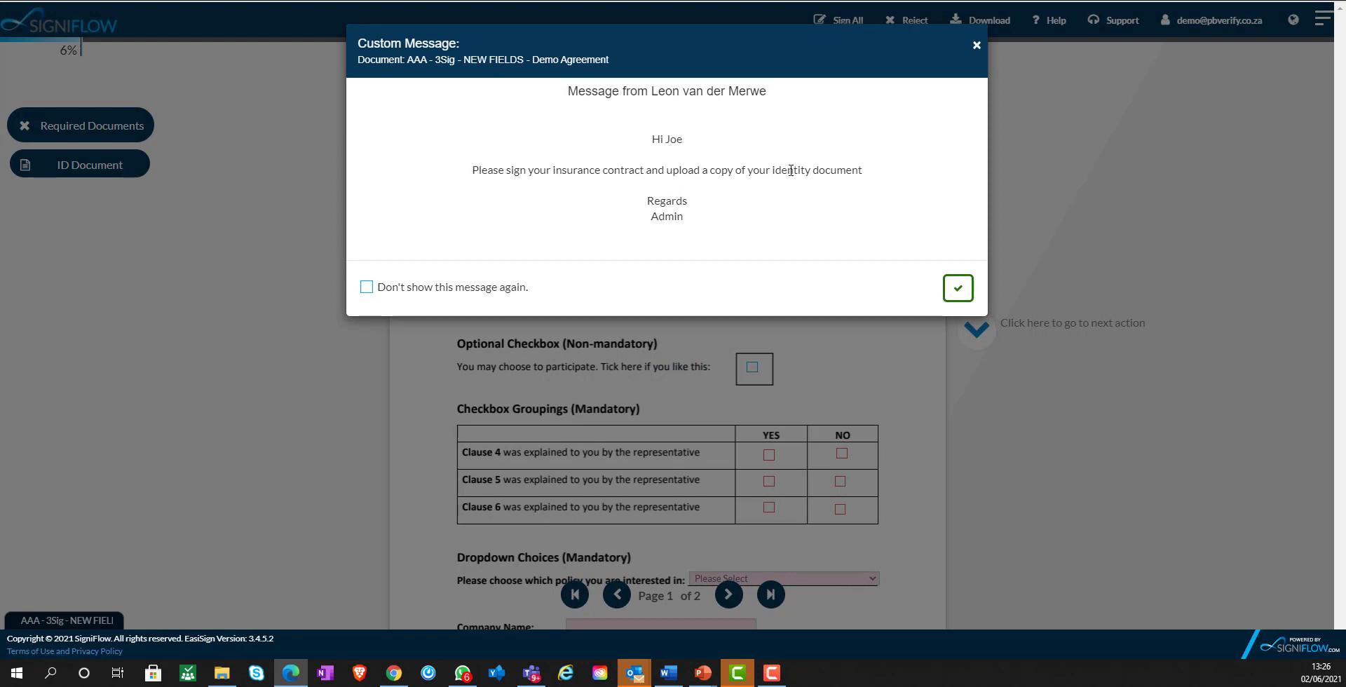
left_click(957, 287)
scroll(886, 261, "down", 3)
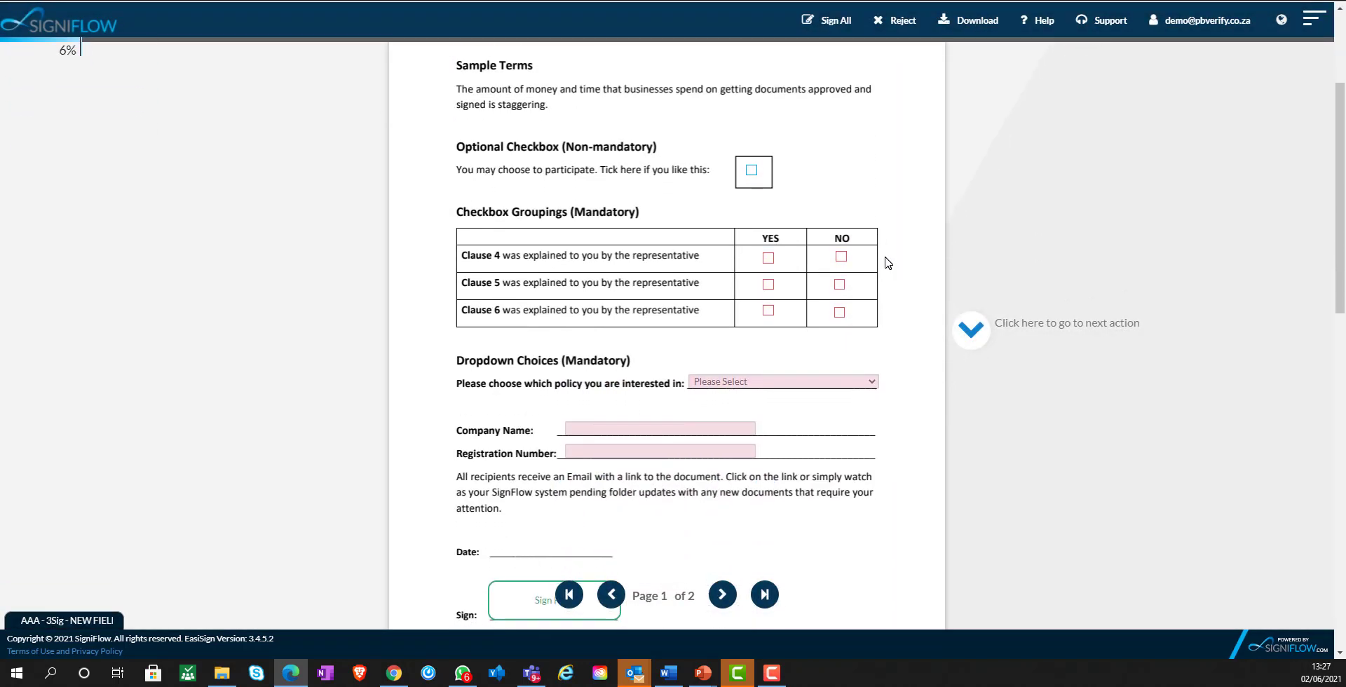
scroll(821, 287, "up", 3)
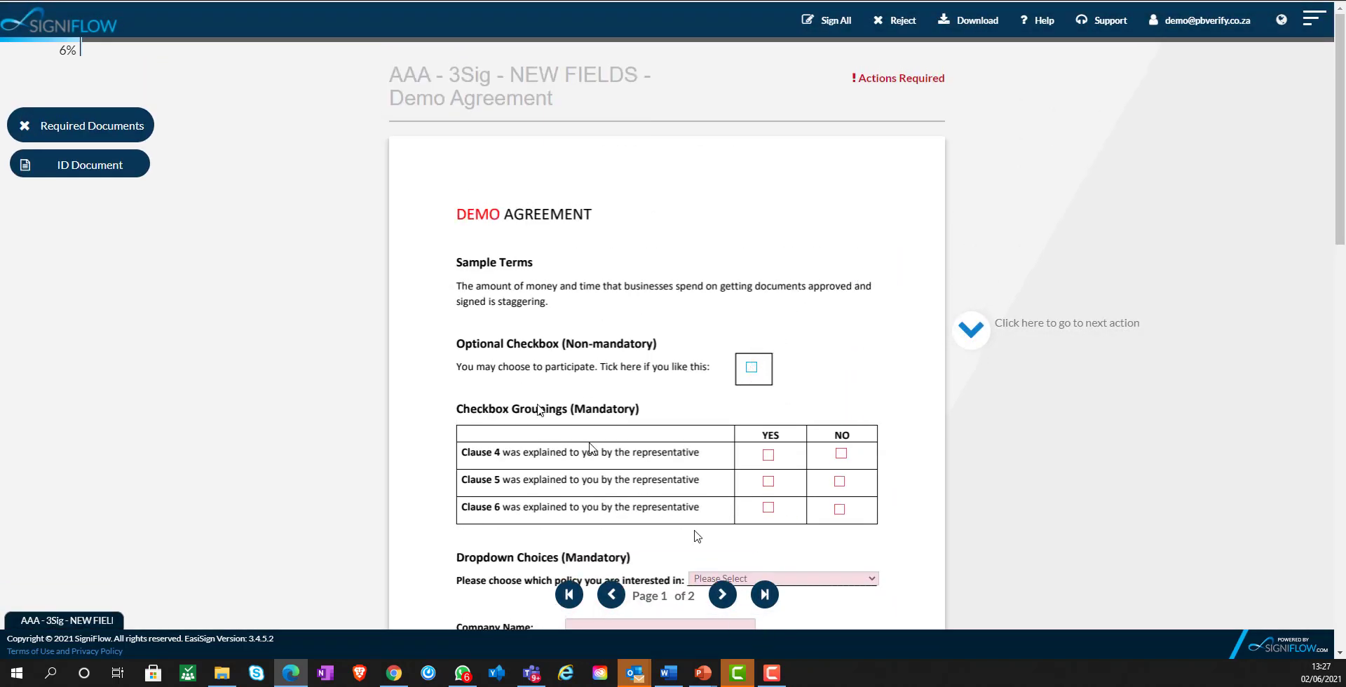
- Upload the AAA - COPY ID file as the ID Document, view it, and return to the agreement
left_click(53, 168)
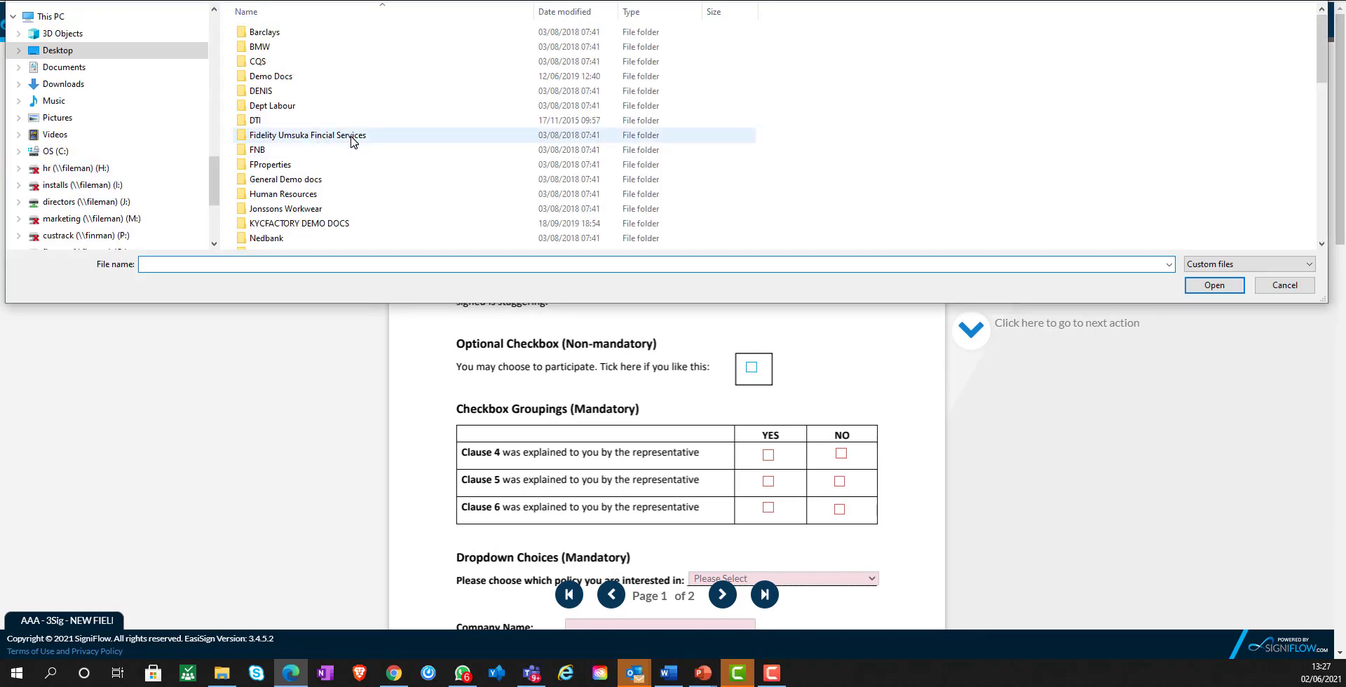
scroll(352, 142, "down", 3)
scroll(354, 143, "down", 3)
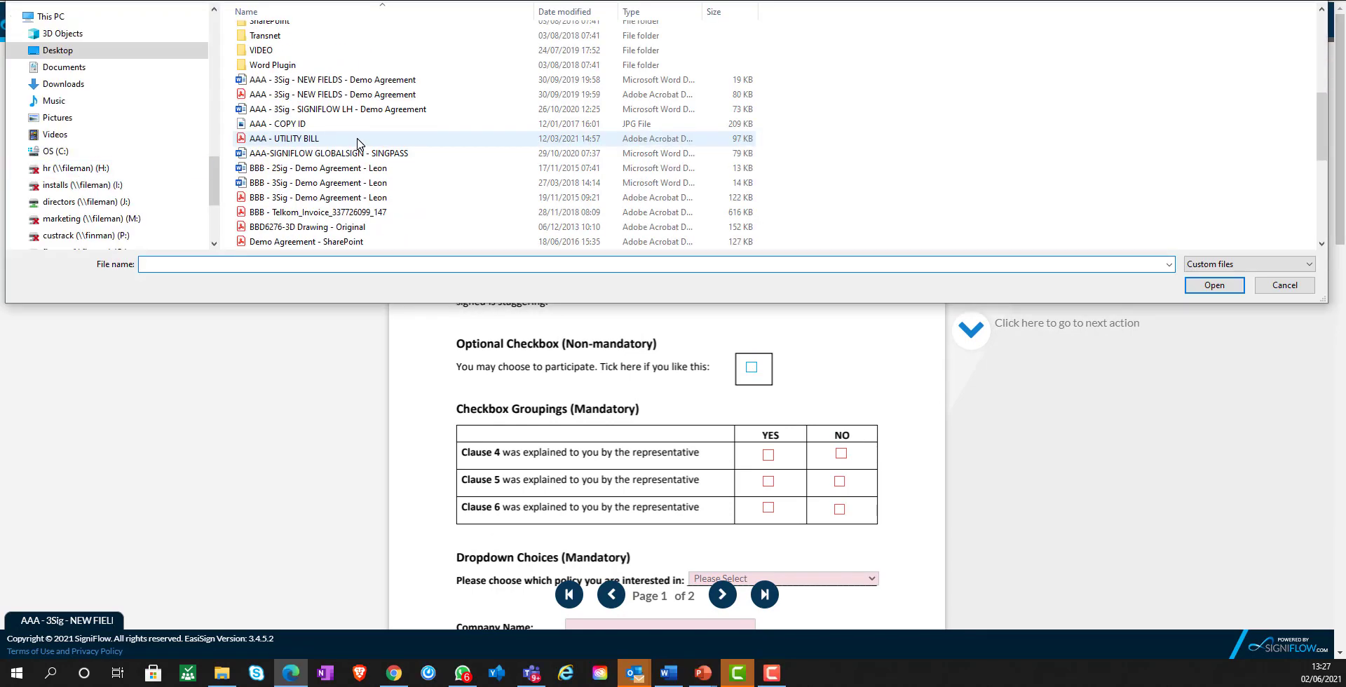
left_click(291, 125)
left_click(1212, 285)
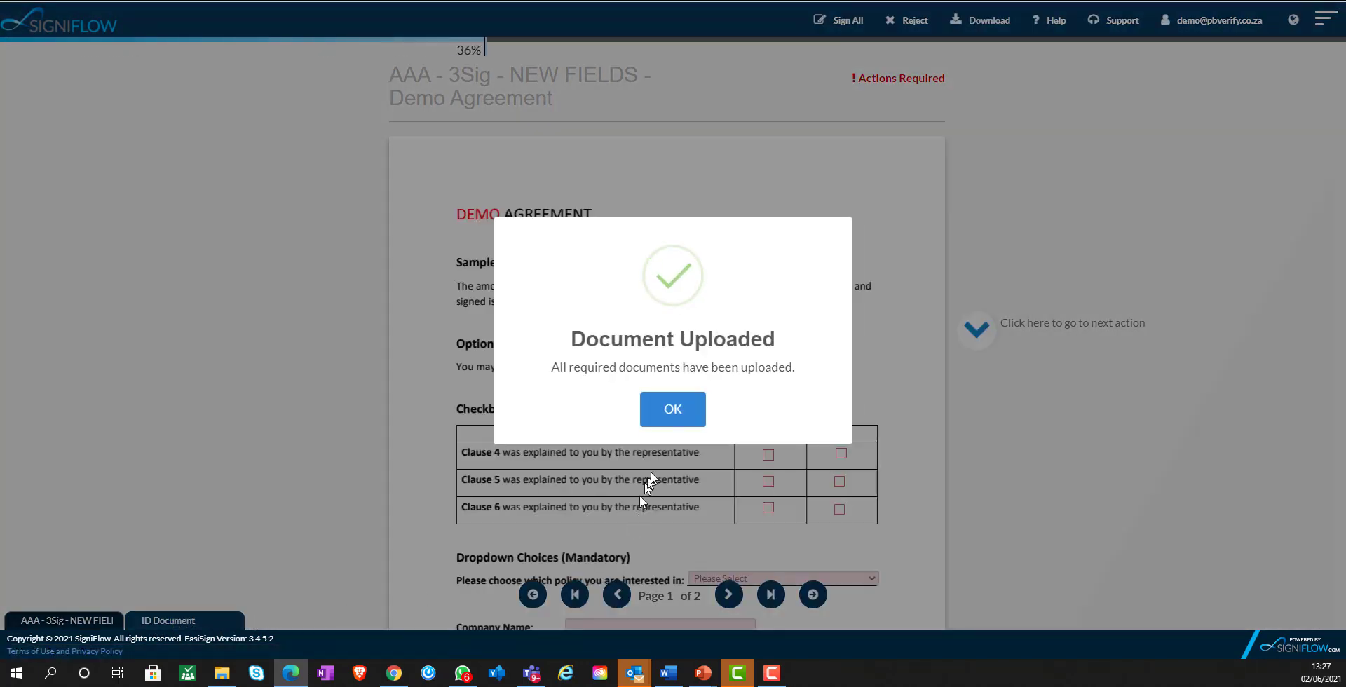
left_click(673, 407)
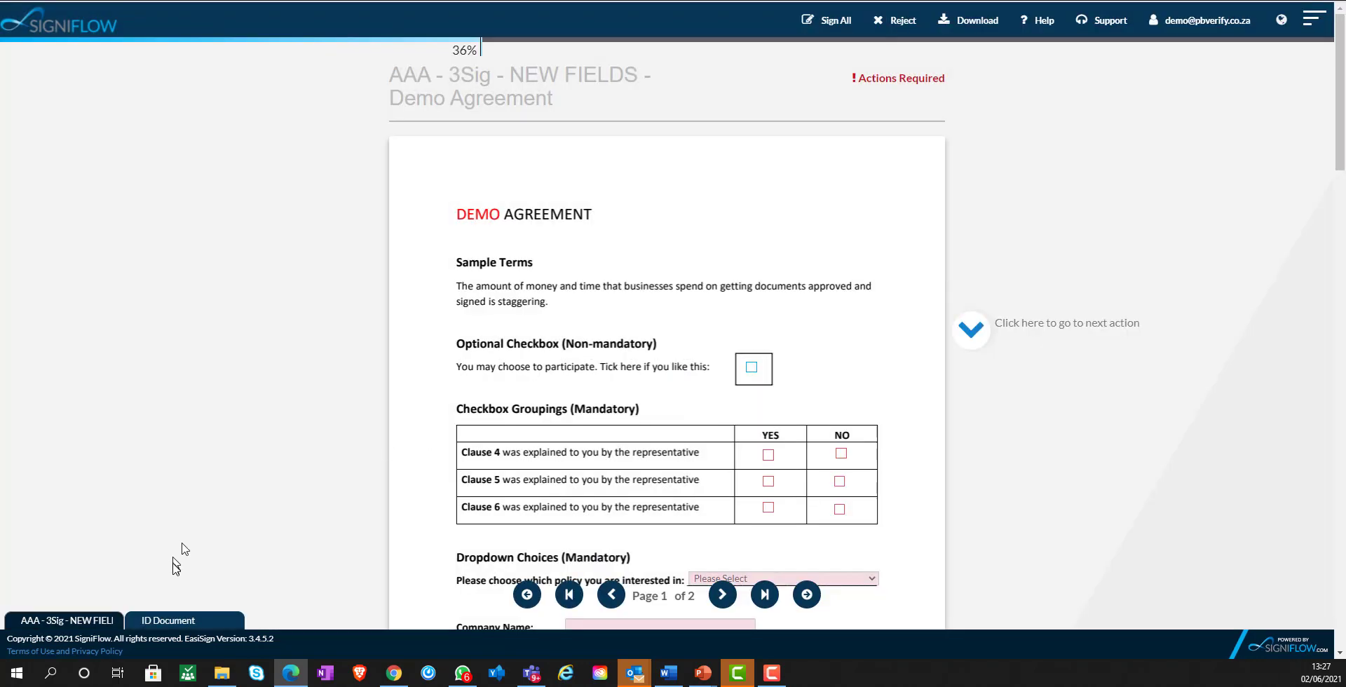
left_click(166, 621)
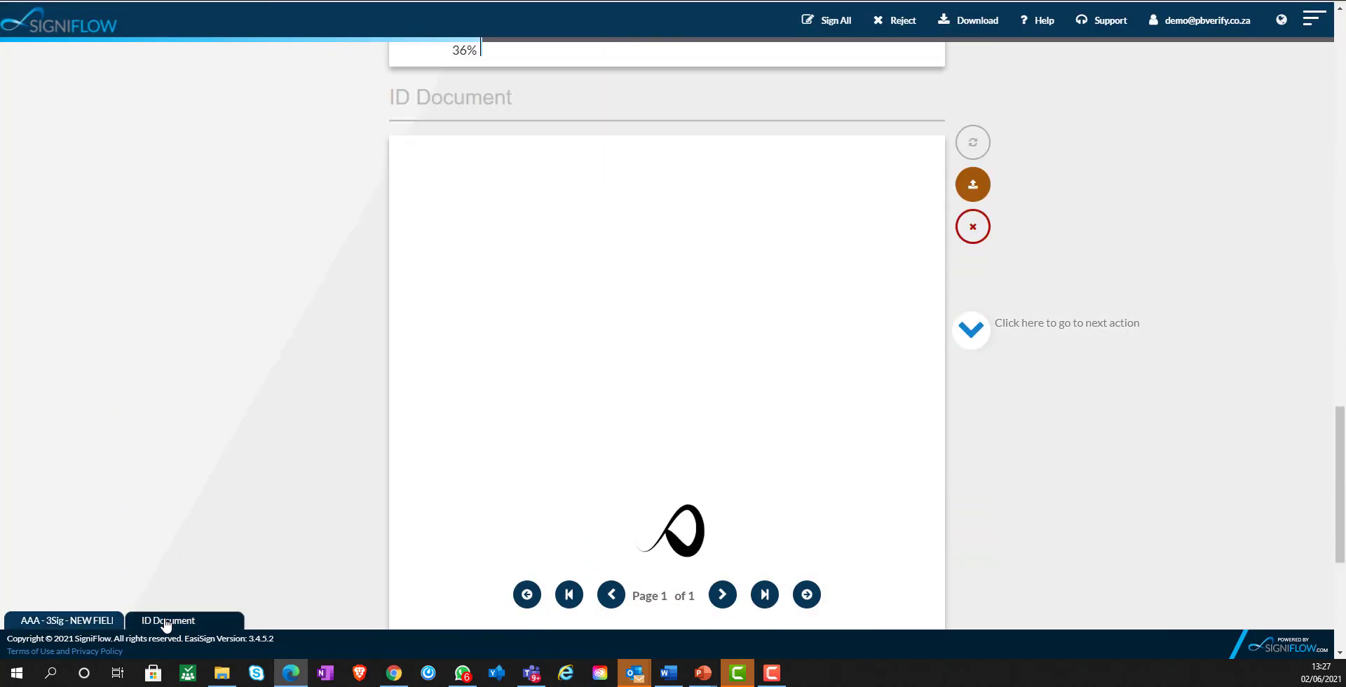
left_click(82, 621)
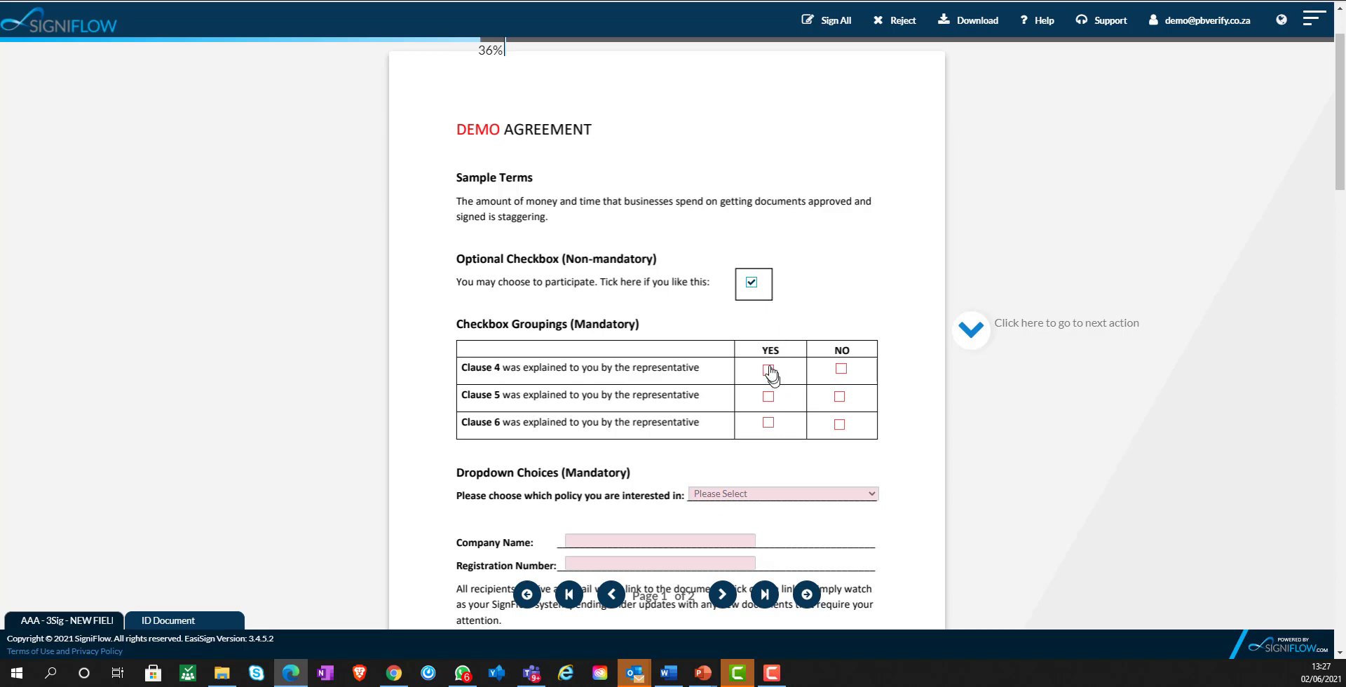
- Answer NO to Clauses 5 and 6 and choose Car Insurance as the policy
left_click(839, 396)
left_click(839, 424)
scroll(763, 330, "down", 3)
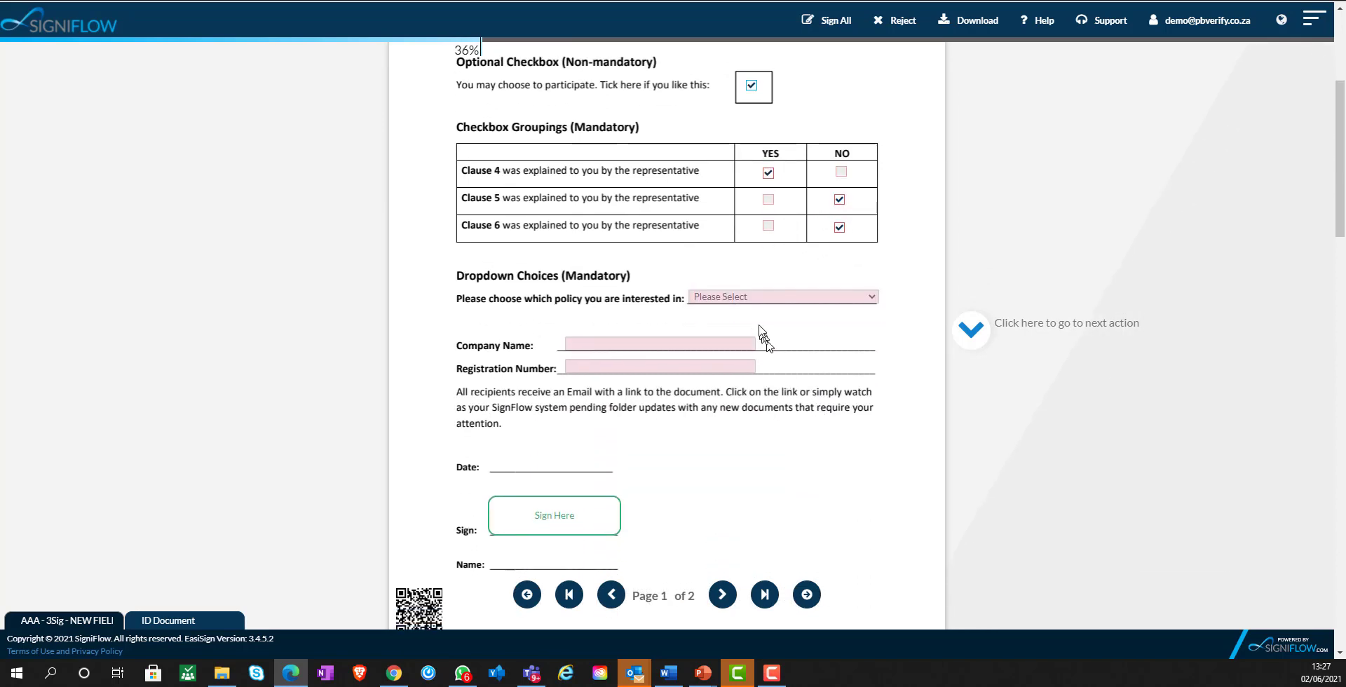
left_click(754, 302)
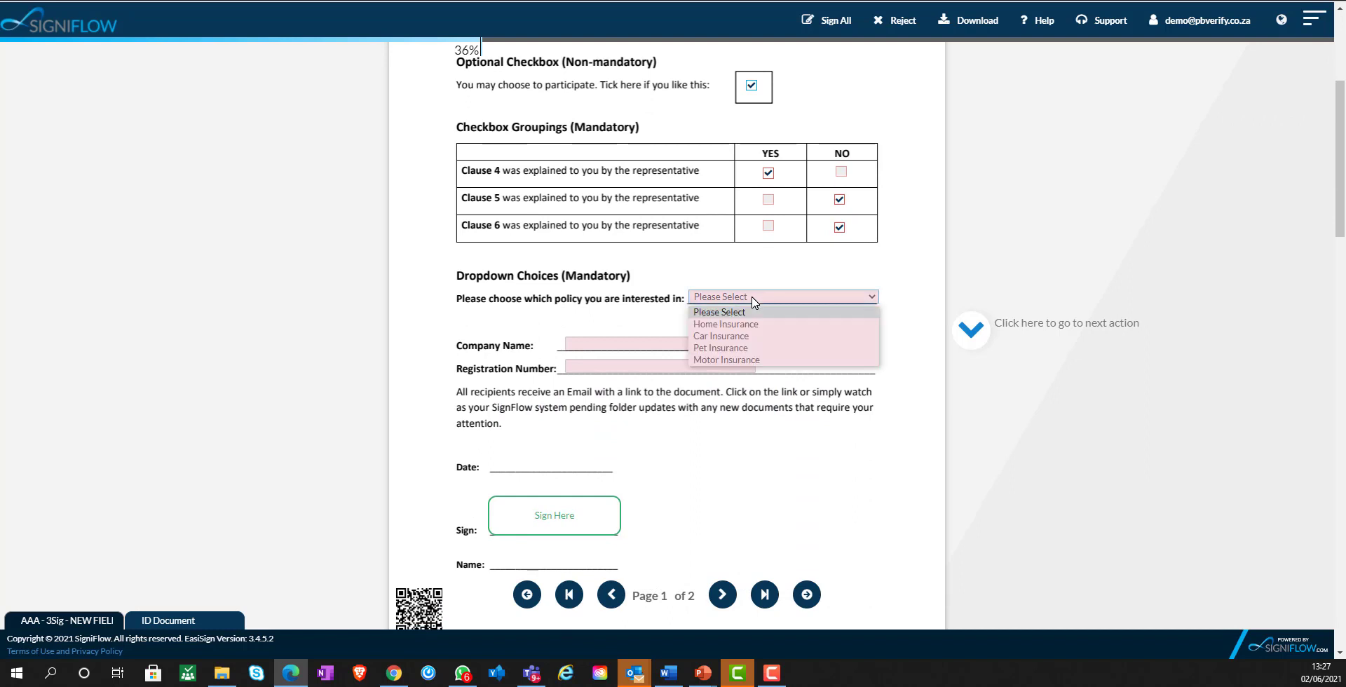
left_click(738, 341)
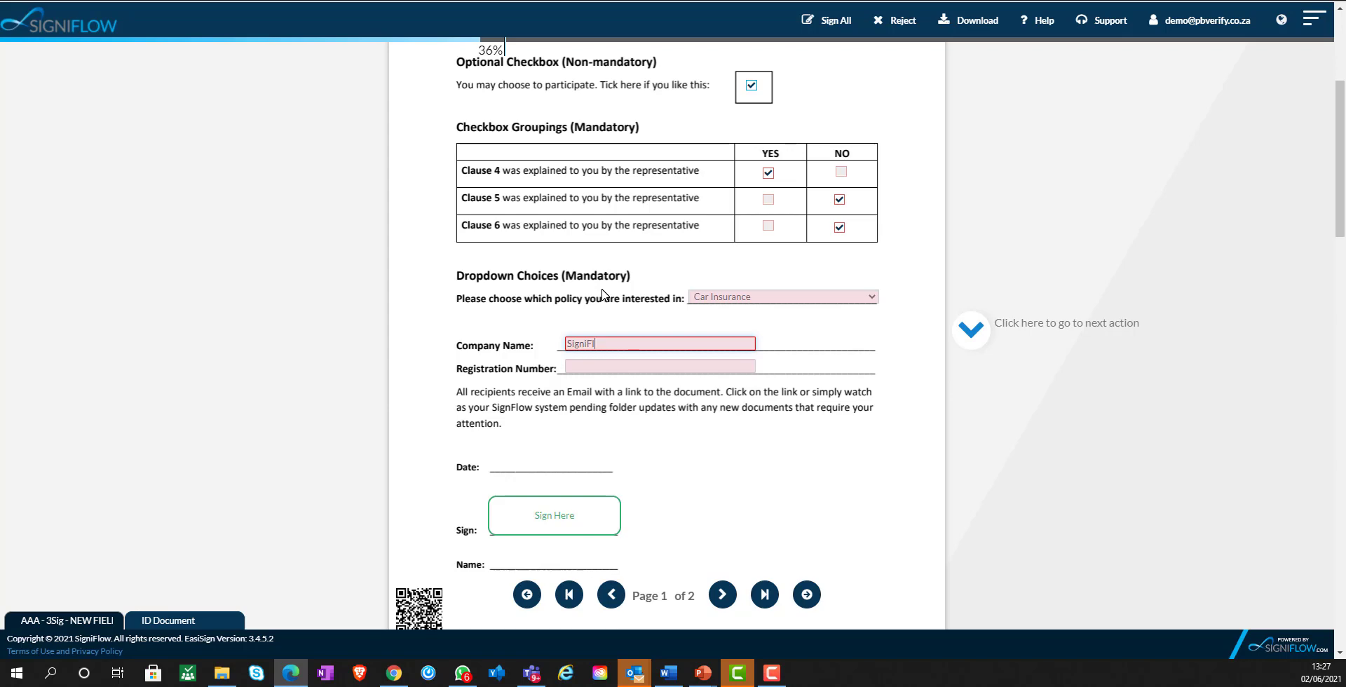
- After the empty-fields warning, fill in company name SigniFlow and the Registration Number
left_click(554, 520)
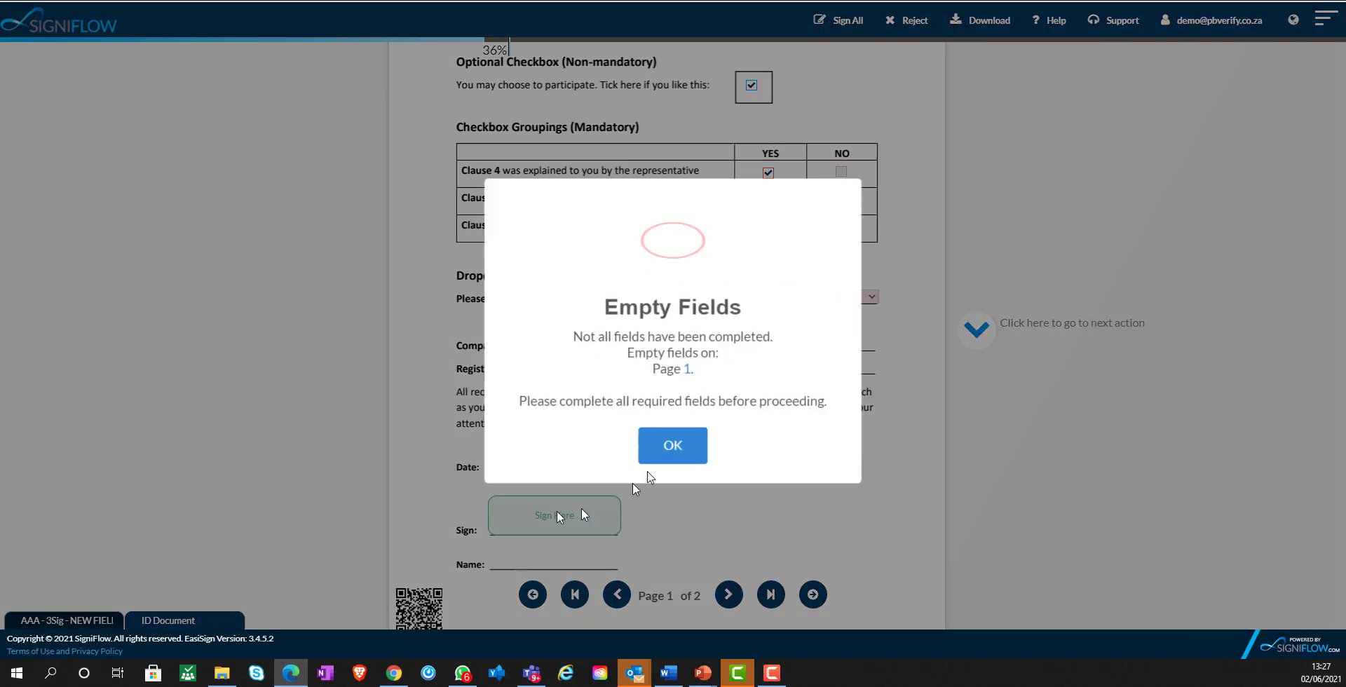
left_click(673, 441)
left_click(613, 361)
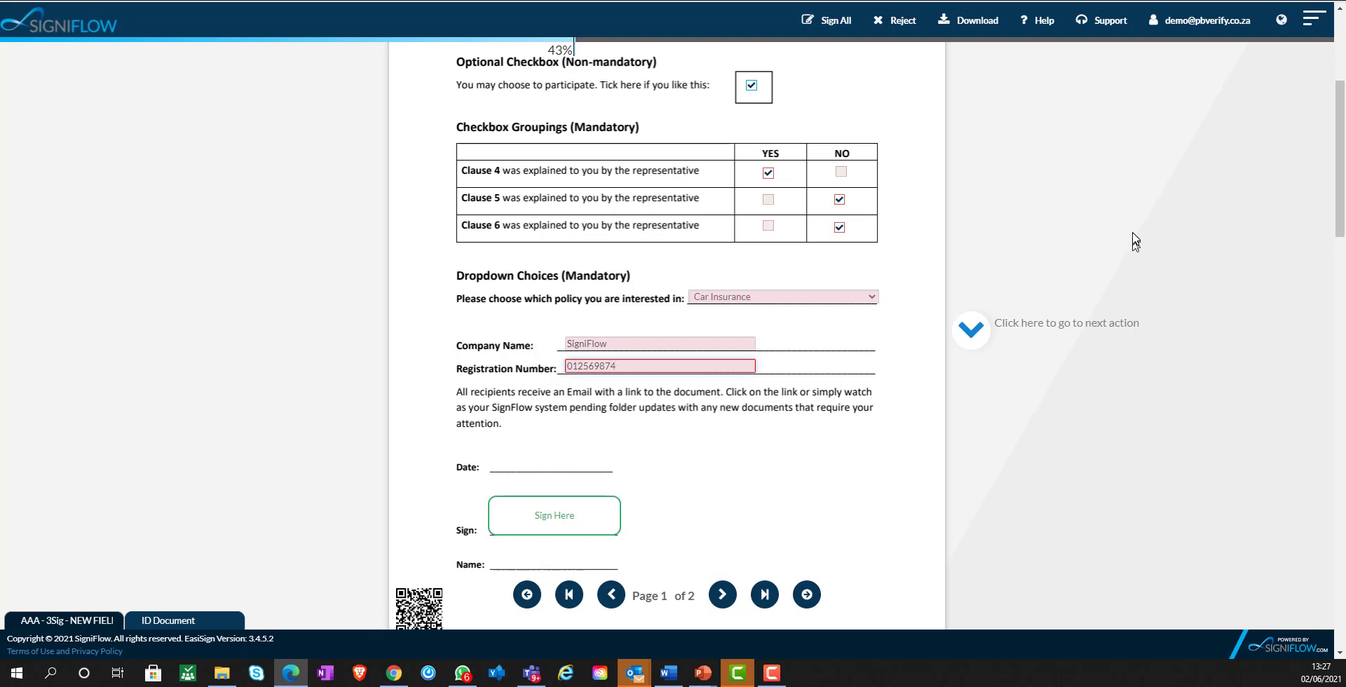
scroll(1121, 259, "up", 4)
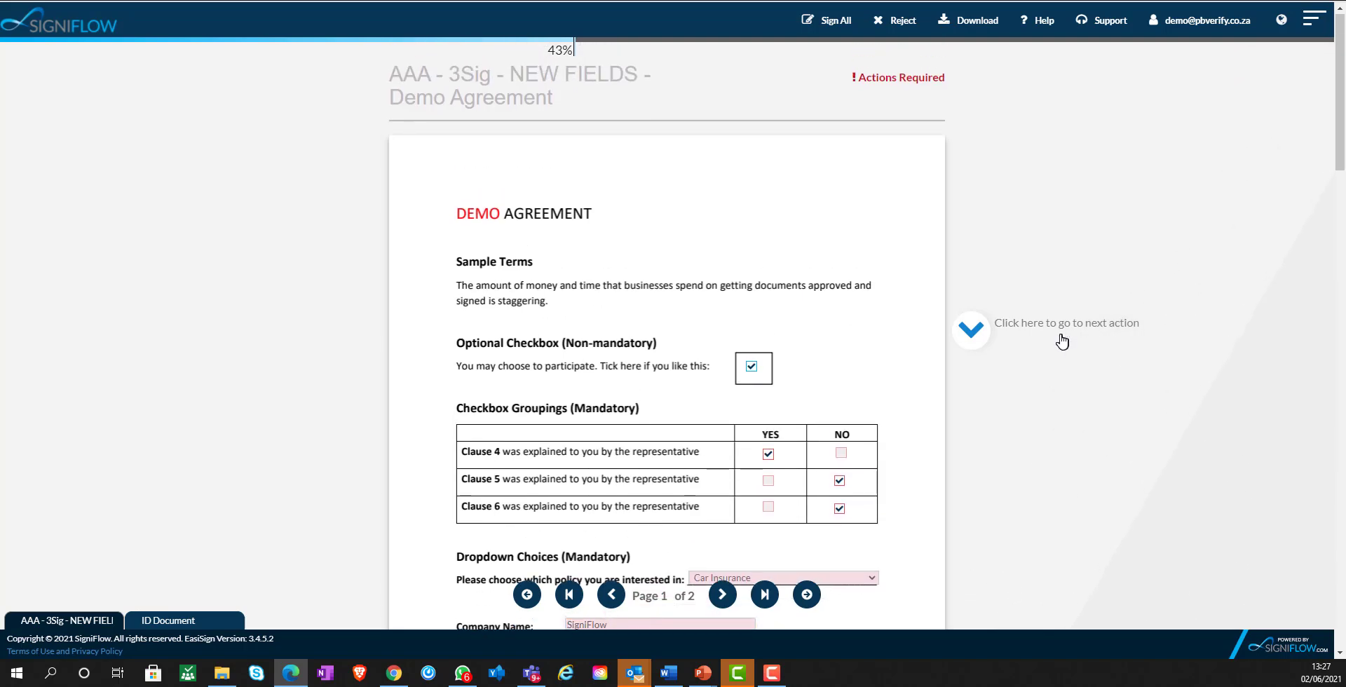
left_click(971, 330)
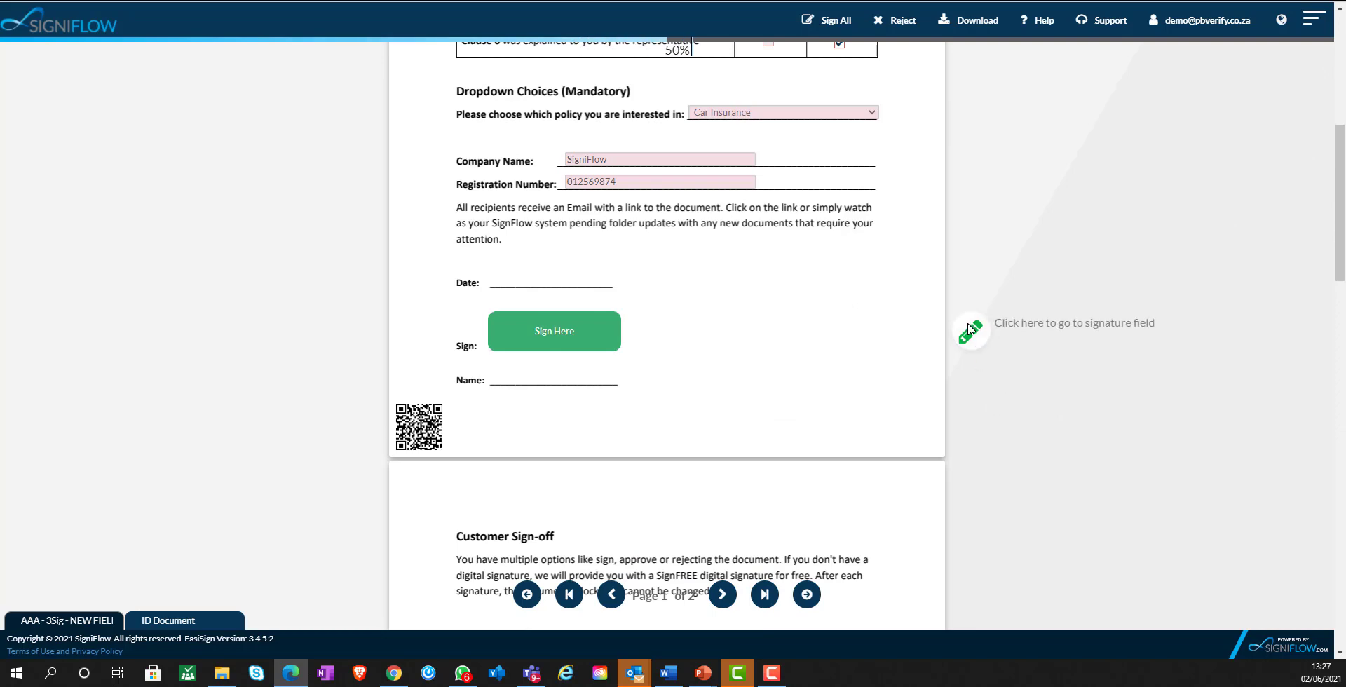
- Sign the Demo Agreement as the signer using the green Sign Here button
left_click(548, 331)
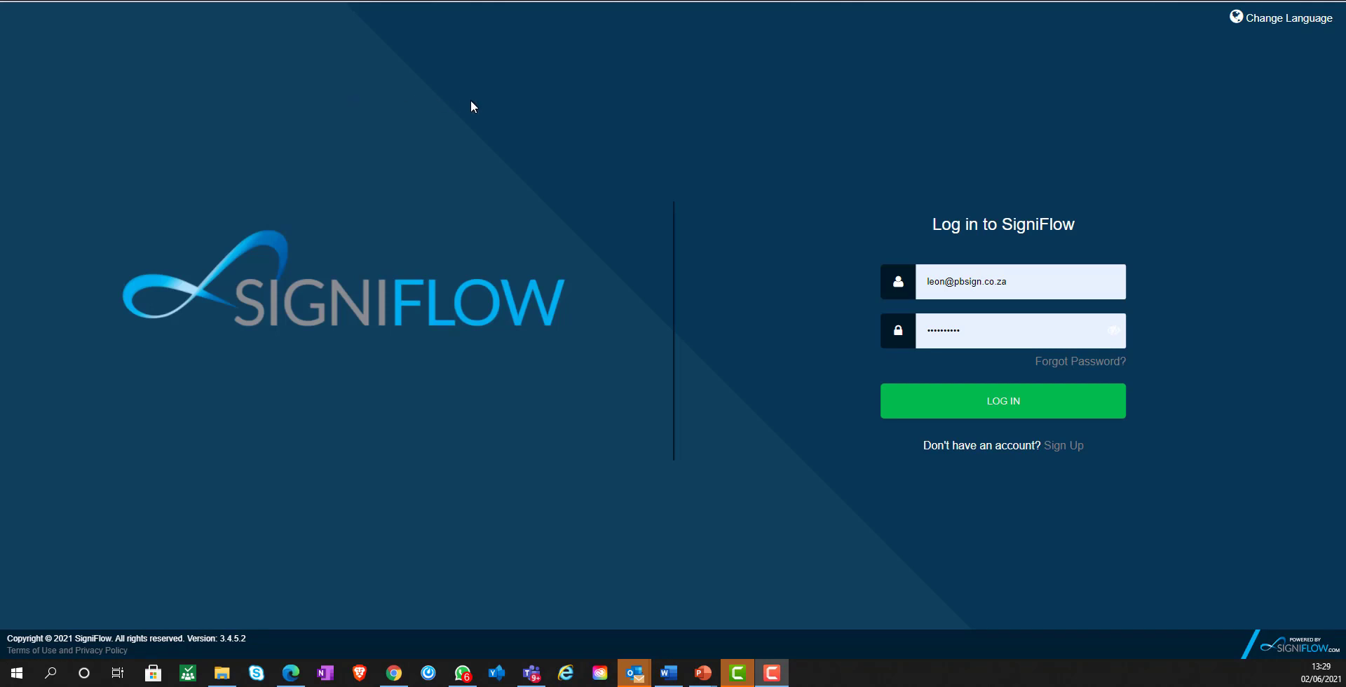
- Log in as the sender and view the Pending list of four documents
left_click(1054, 401)
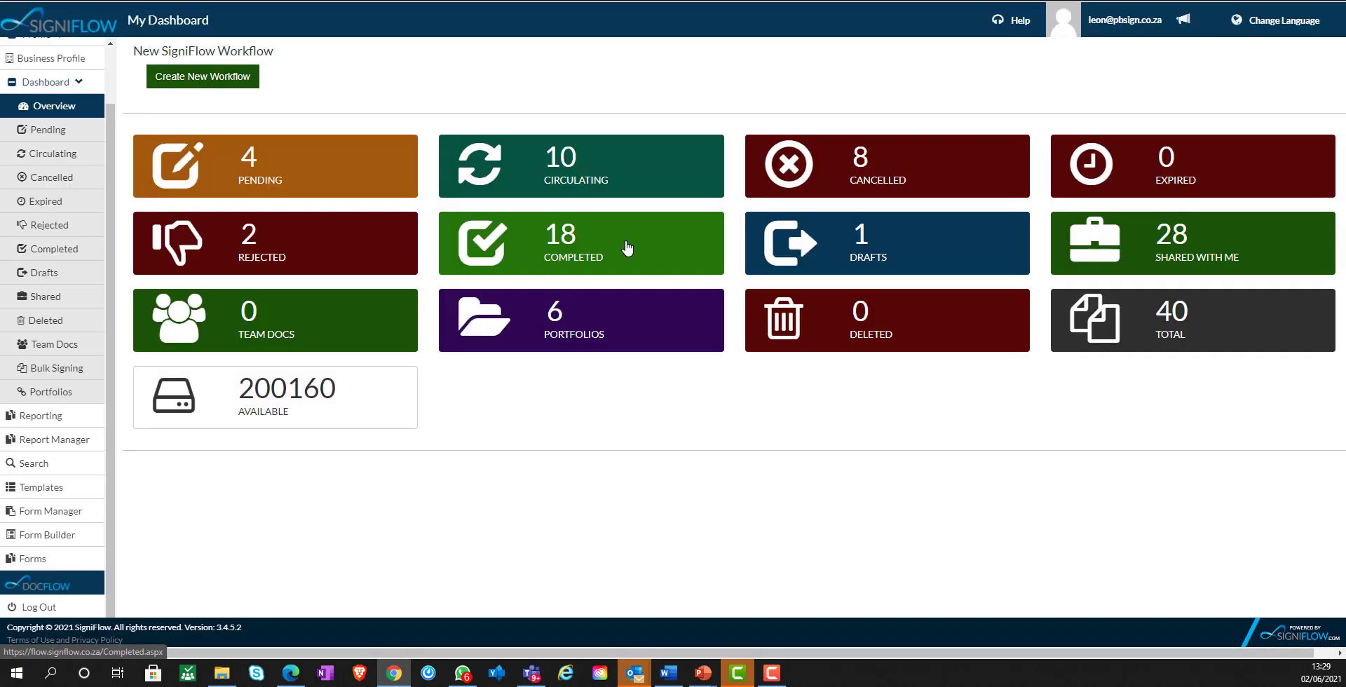
left_click(252, 156)
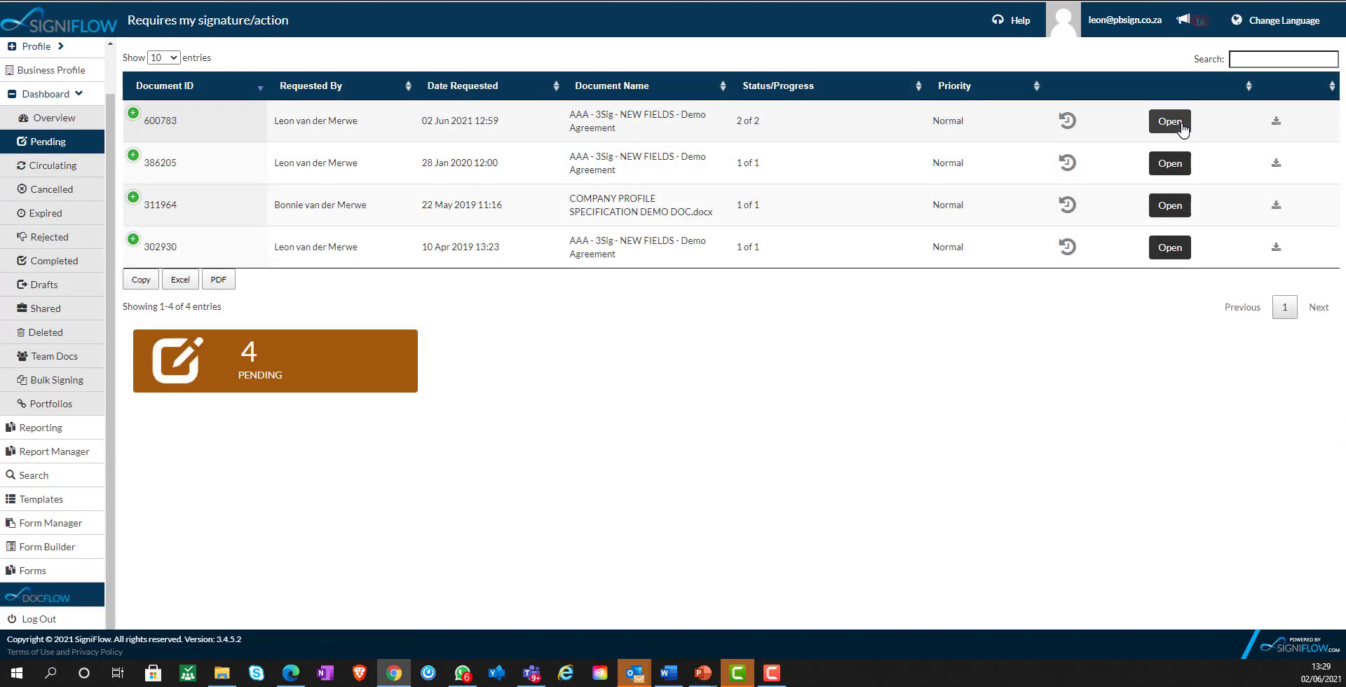
- Under Profile, open Edit Signature, draw a trial signature, then cancel it unsaved
scroll(63, 105, "up", 1)
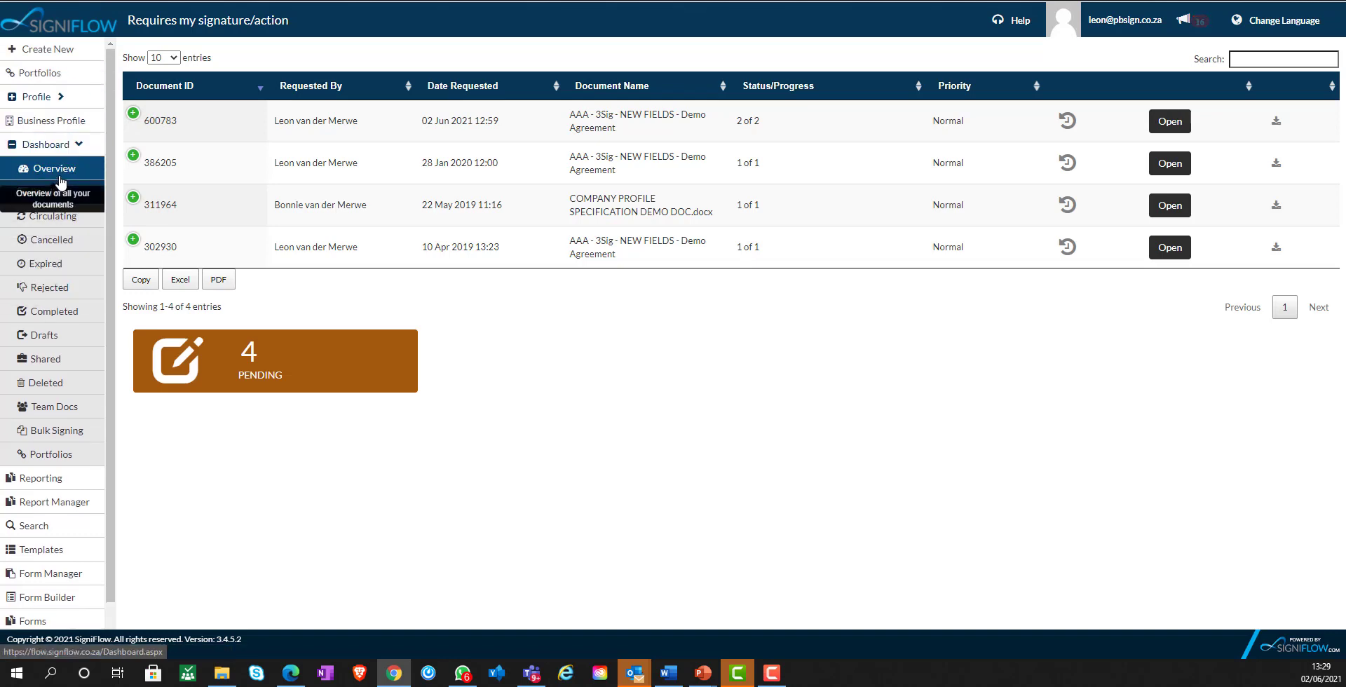
left_click(36, 97)
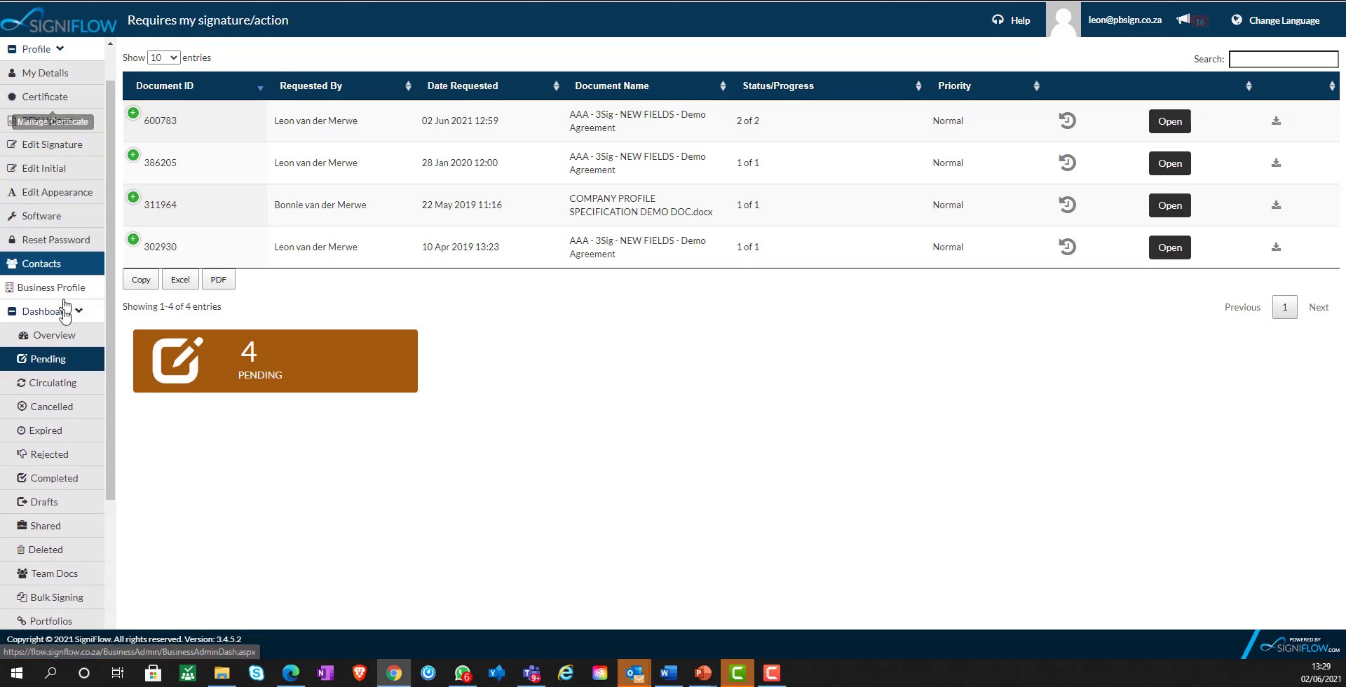
left_click(40, 152)
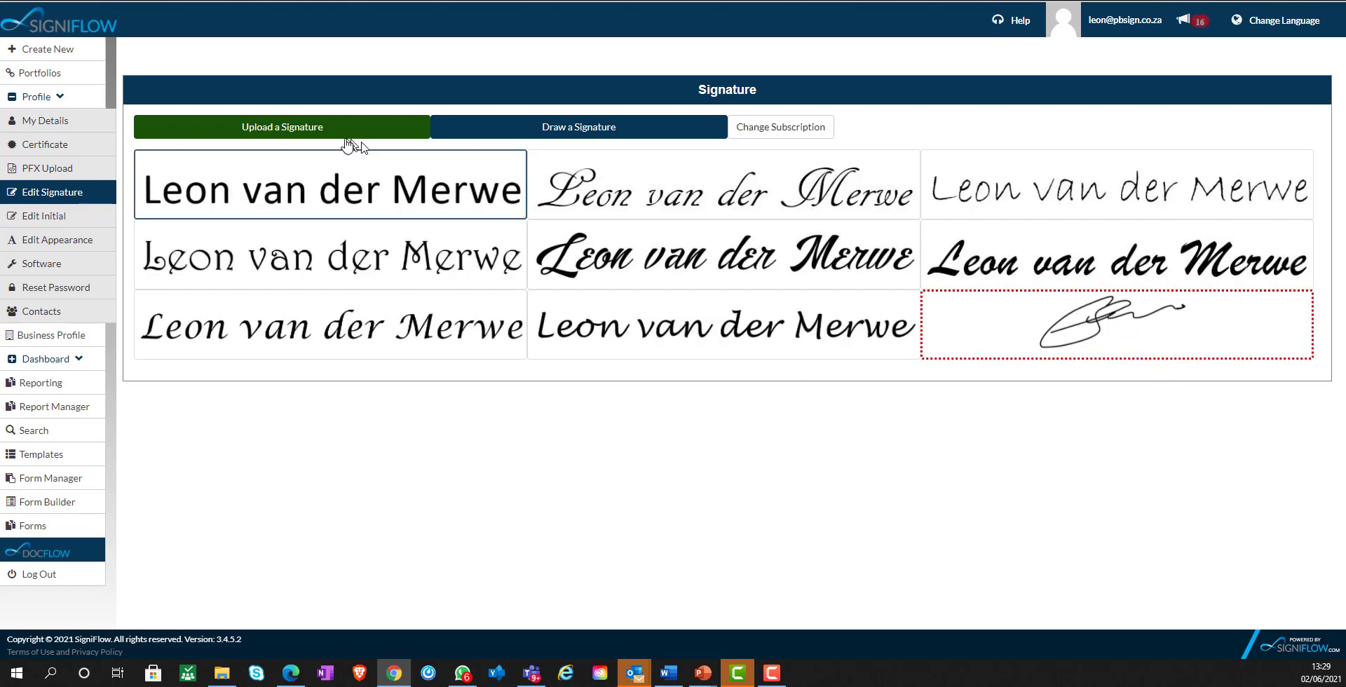
left_click(560, 129)
mouse_move(509, 259)
left_mouse_down()
mouse_move(700, 190)
mouse_move(791, 185)
left_mouse_up()
left_click(961, 331)
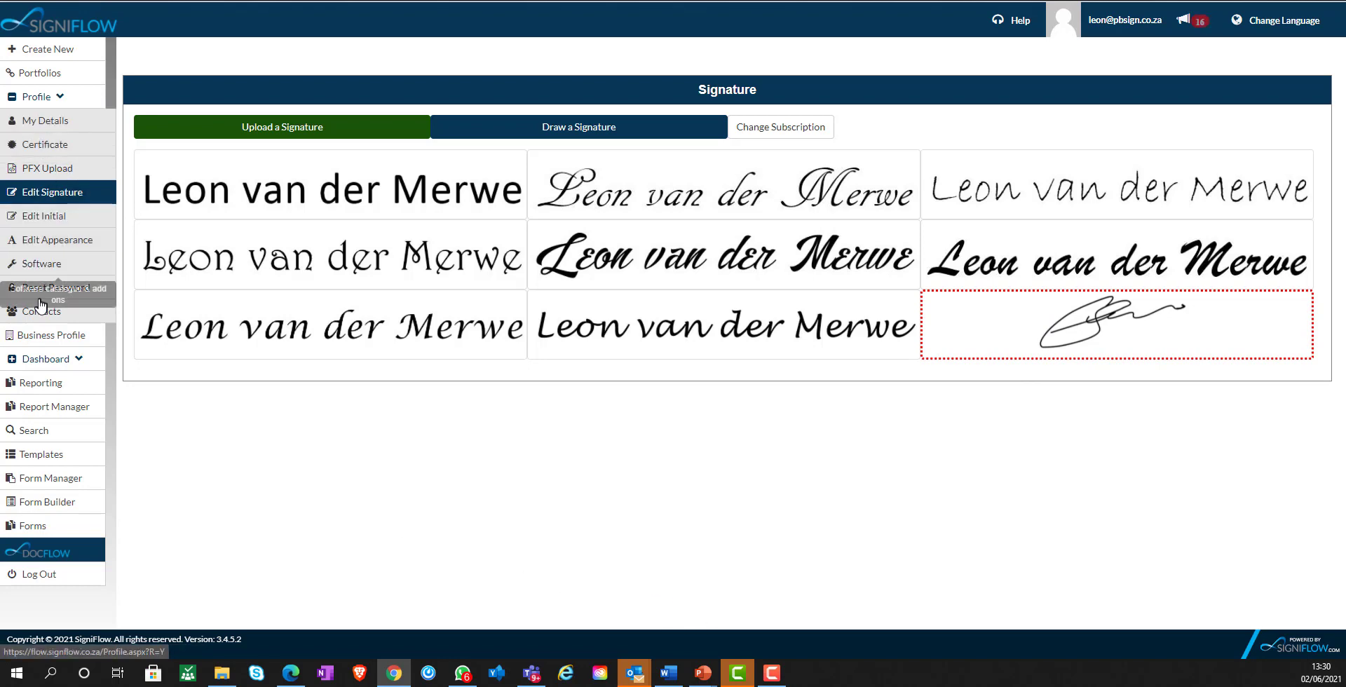
- View the Software page offering the Cert Manager download
left_click(38, 269)
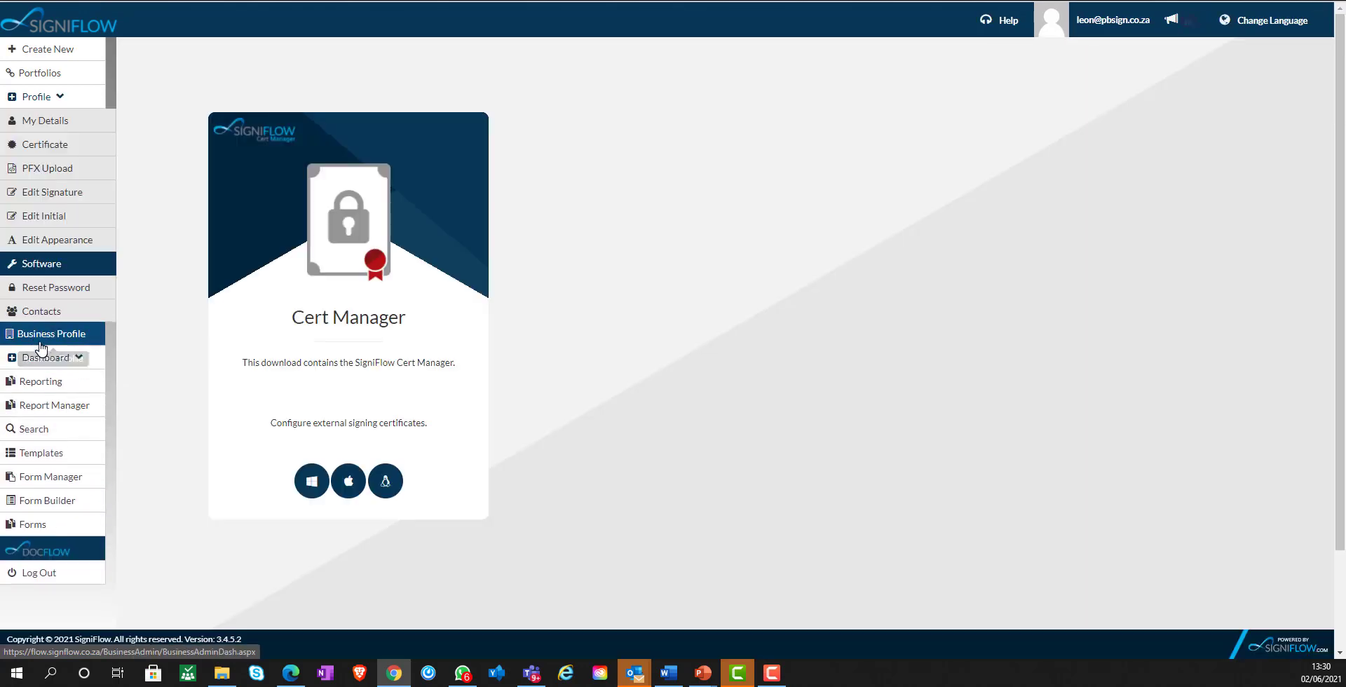
scroll(436, 328, "down", 2)
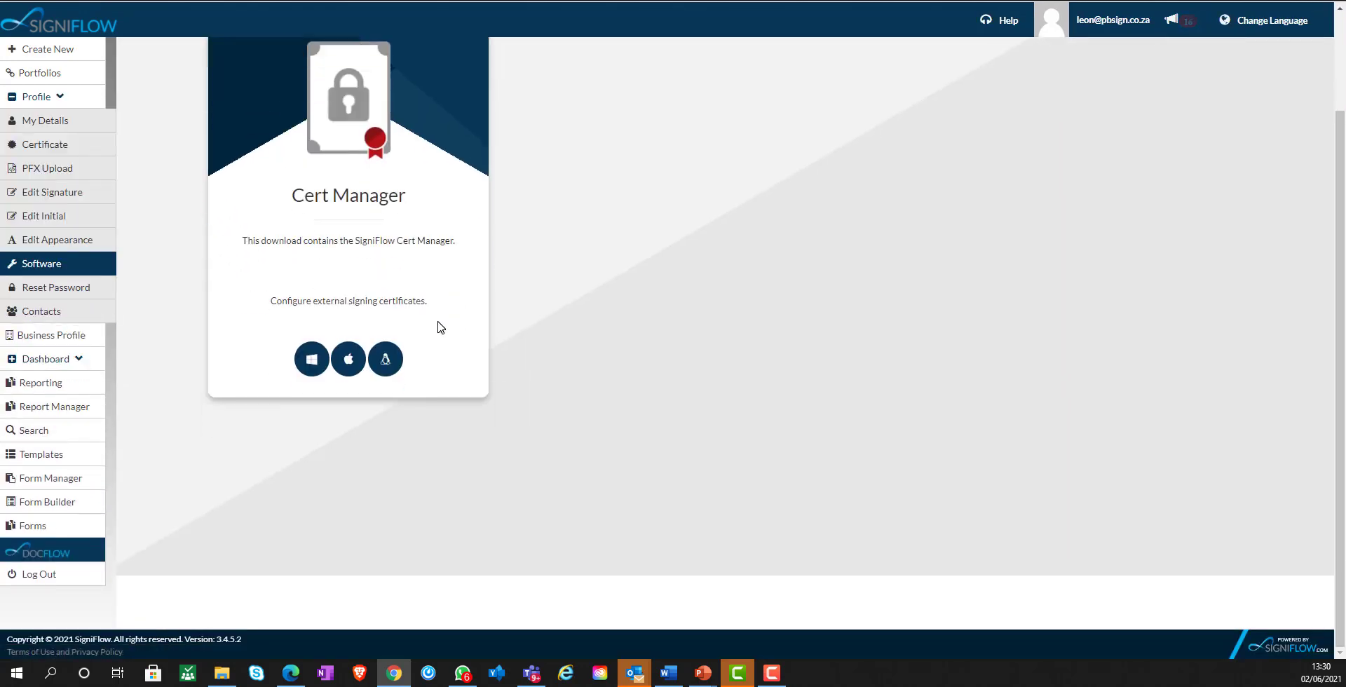
scroll(439, 328, "up", 2)
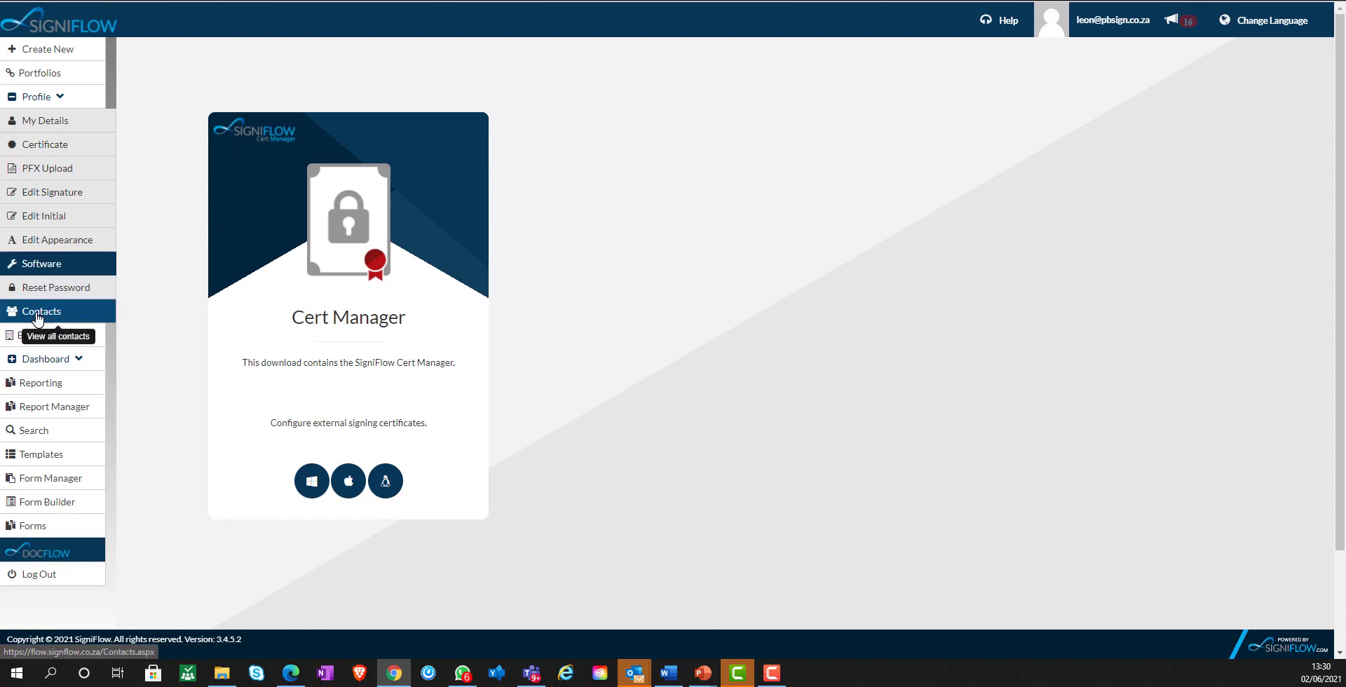
- Collapse Profile and expand the Dashboard sections in the sidebar
left_click(39, 98)
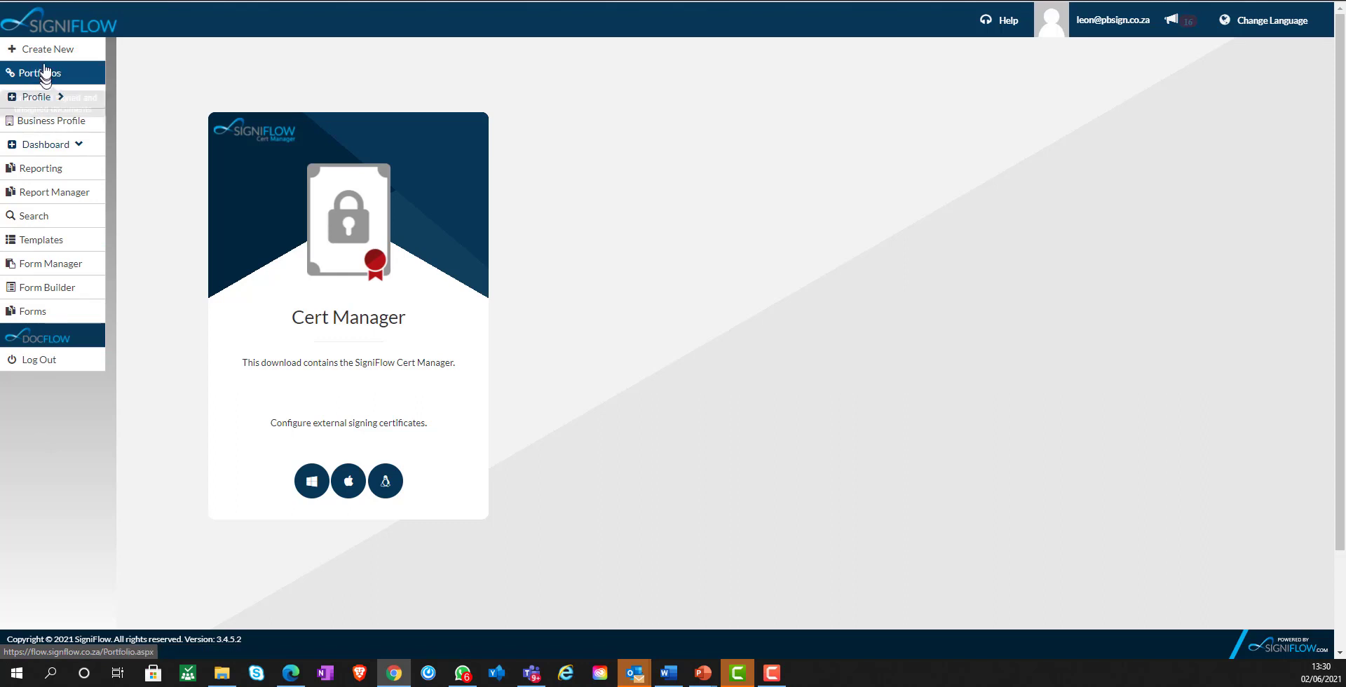
left_click(59, 145)
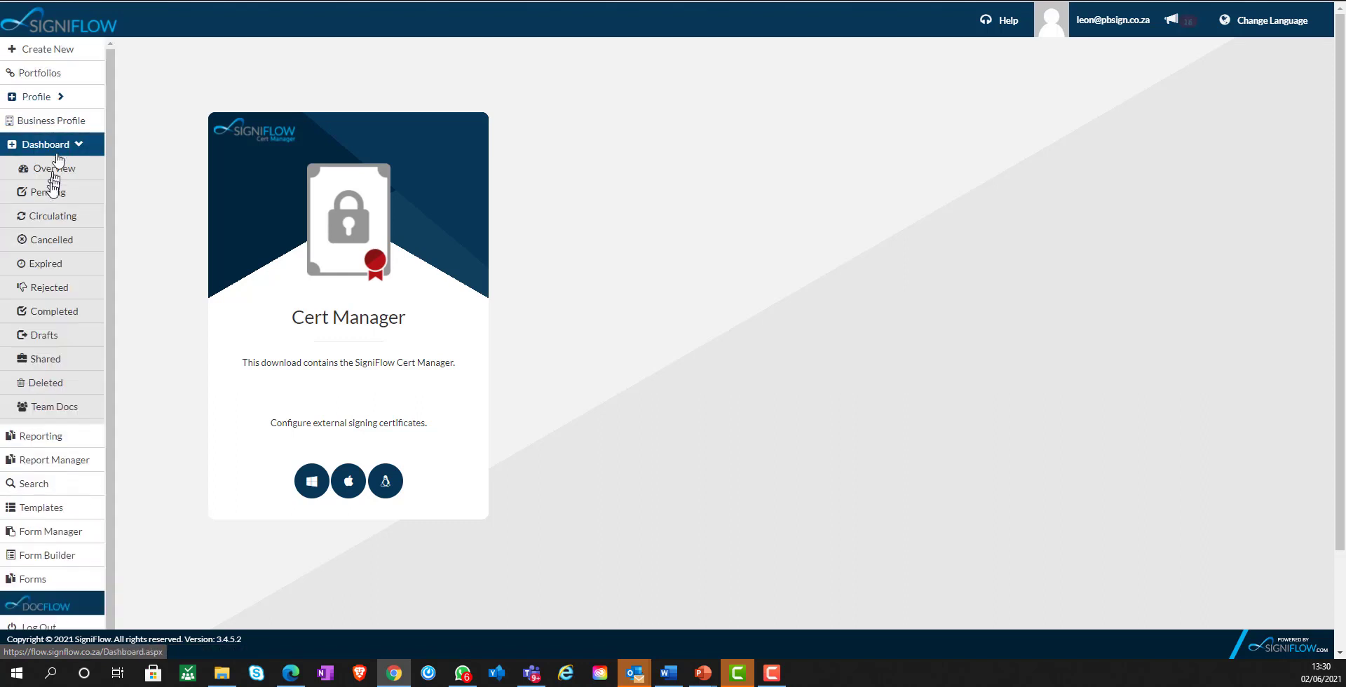
scroll(46, 203, "down", 1)
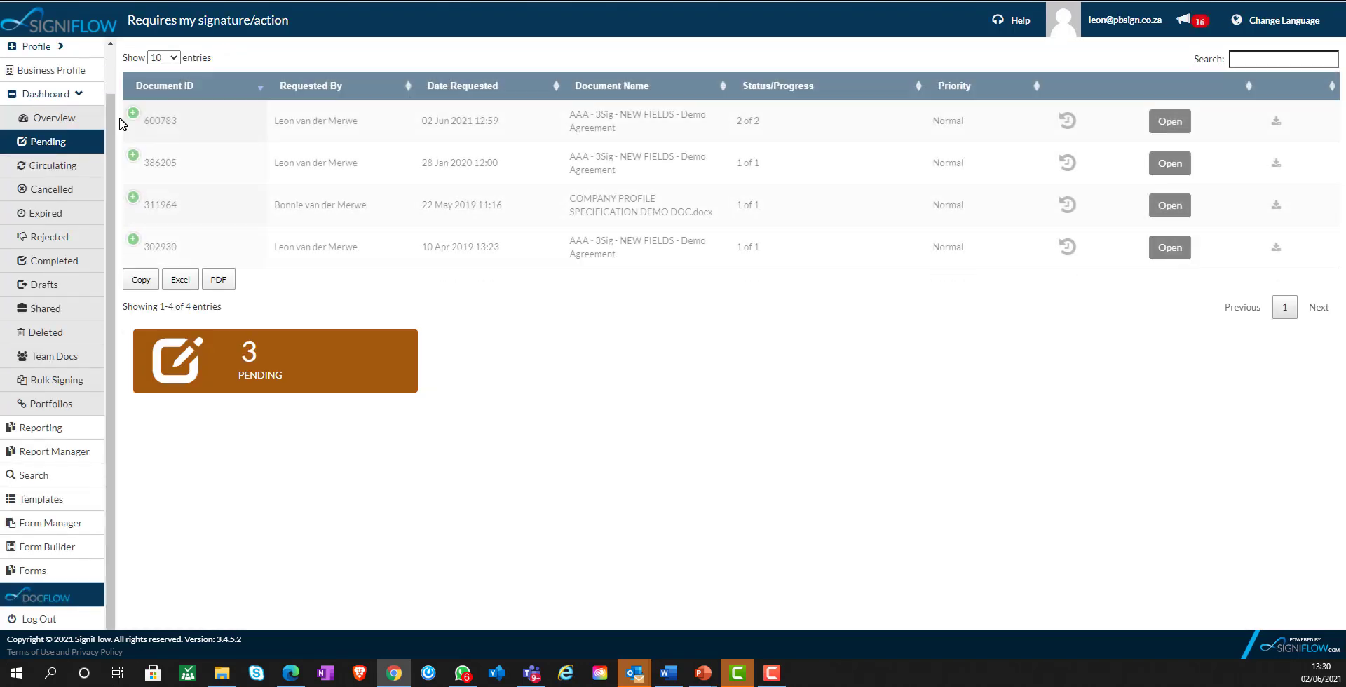
- Open document 600783, confirm the signer's certificate is valid, and sign it as the sender
left_click(133, 115)
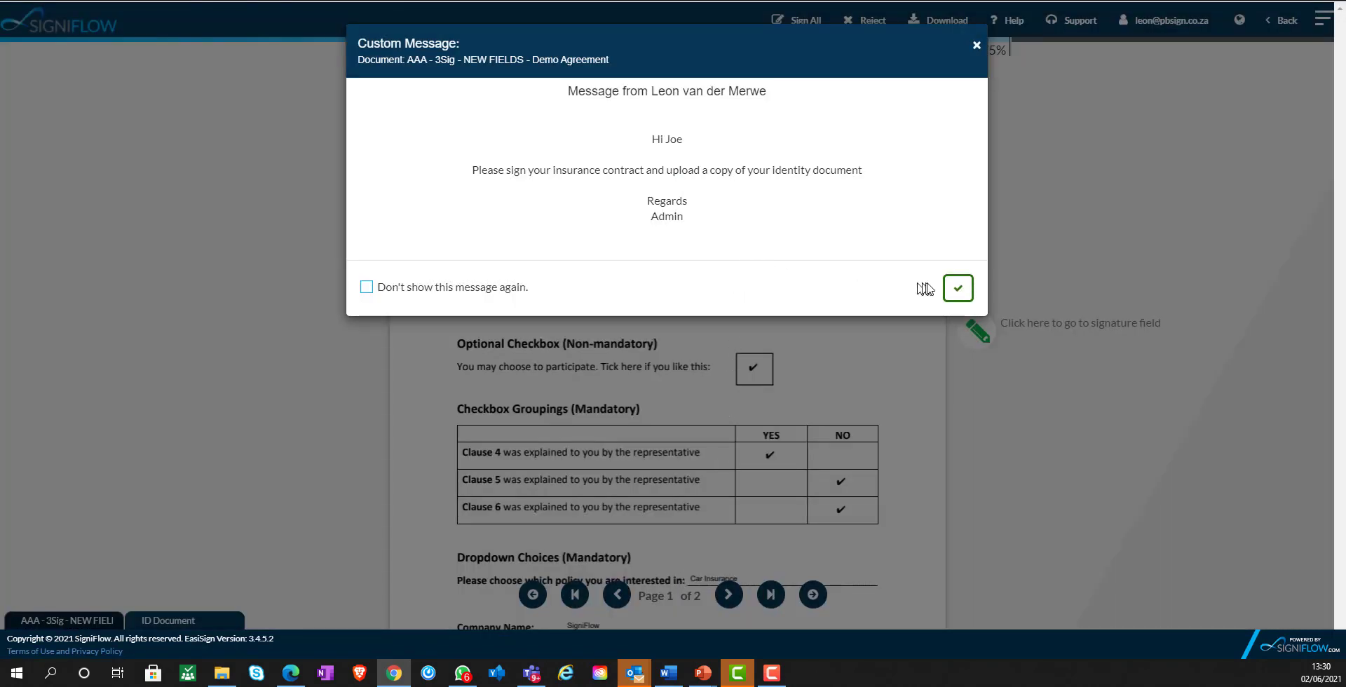
left_click(958, 288)
left_click(974, 331)
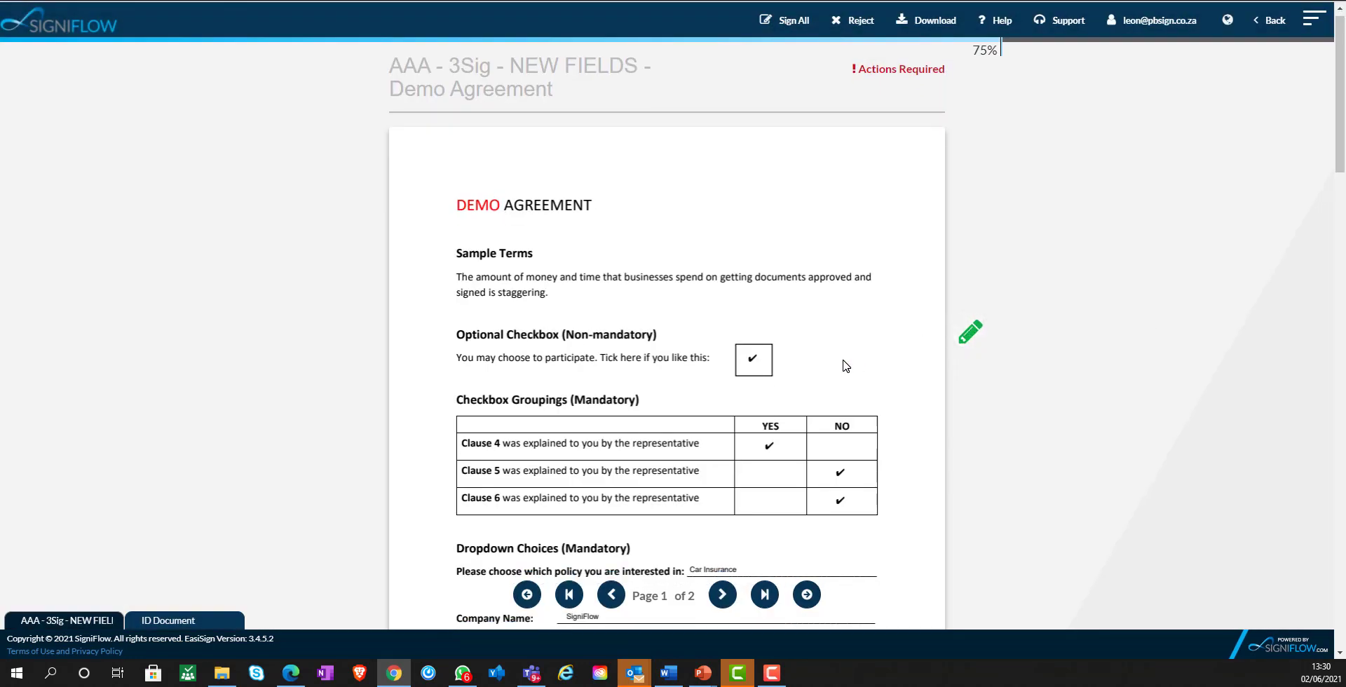
left_click(559, 454)
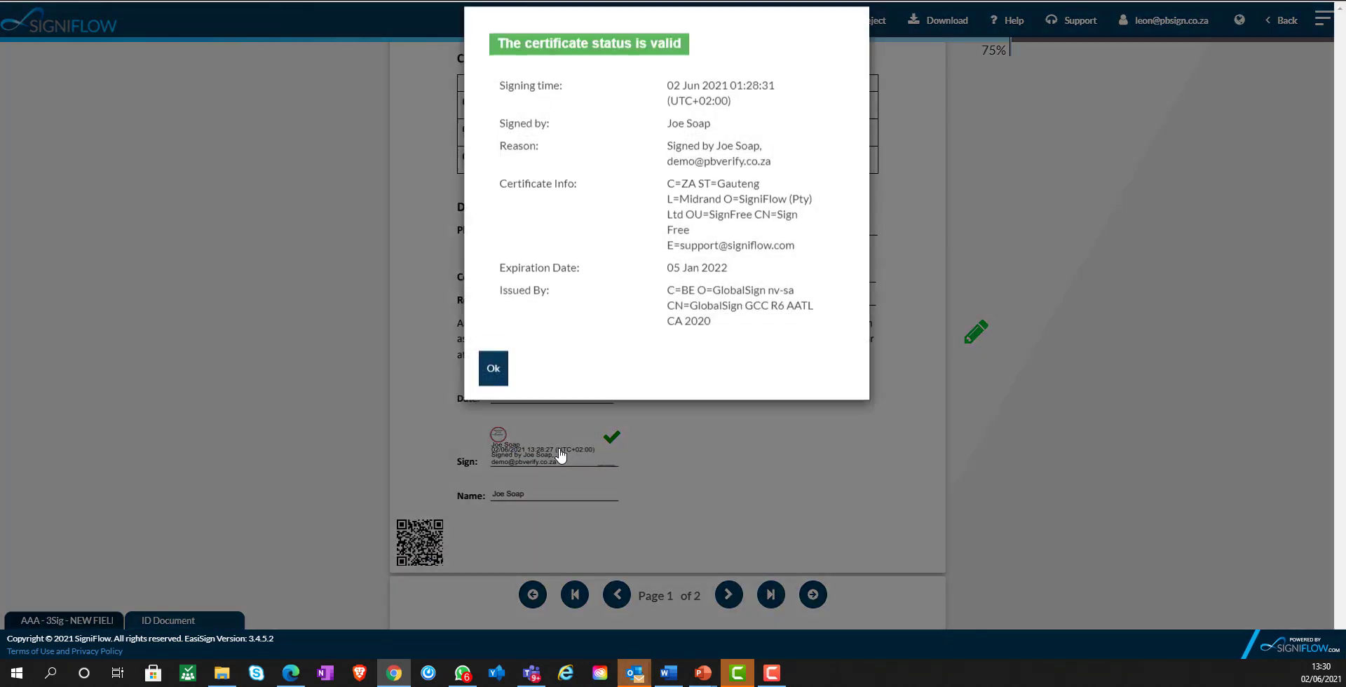
left_click(493, 385)
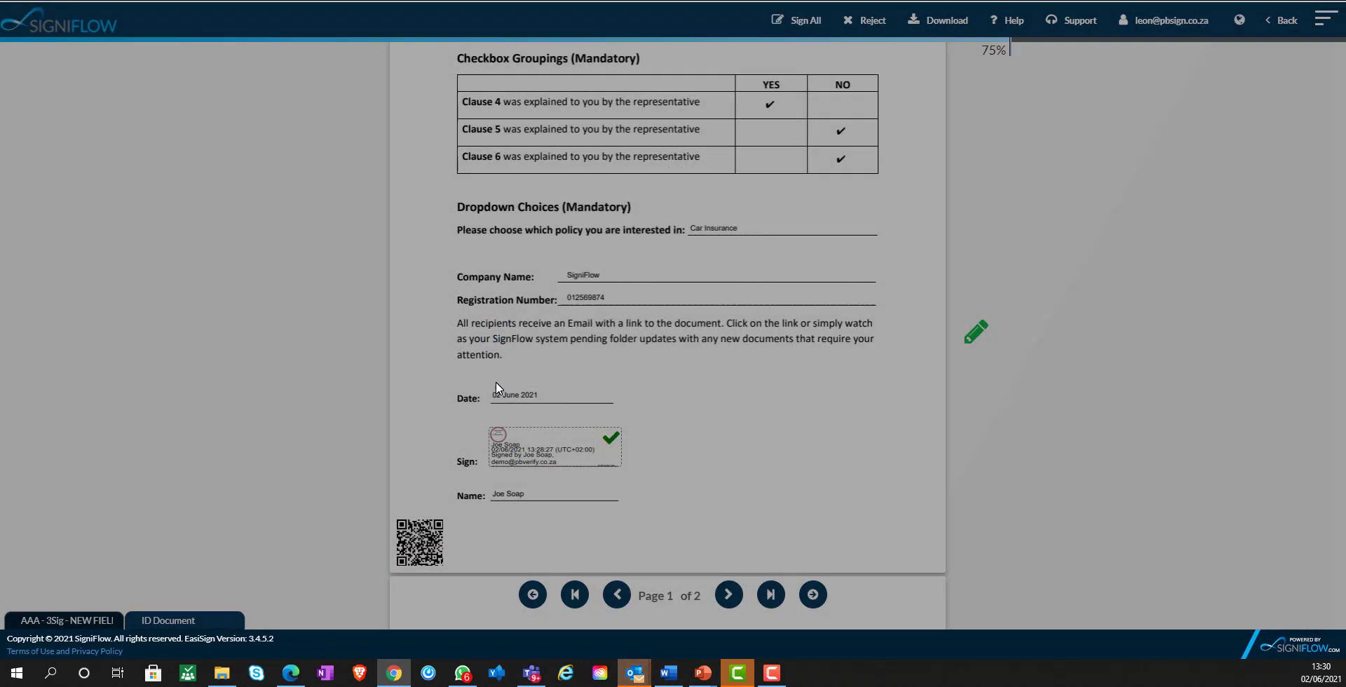
left_click(970, 331)
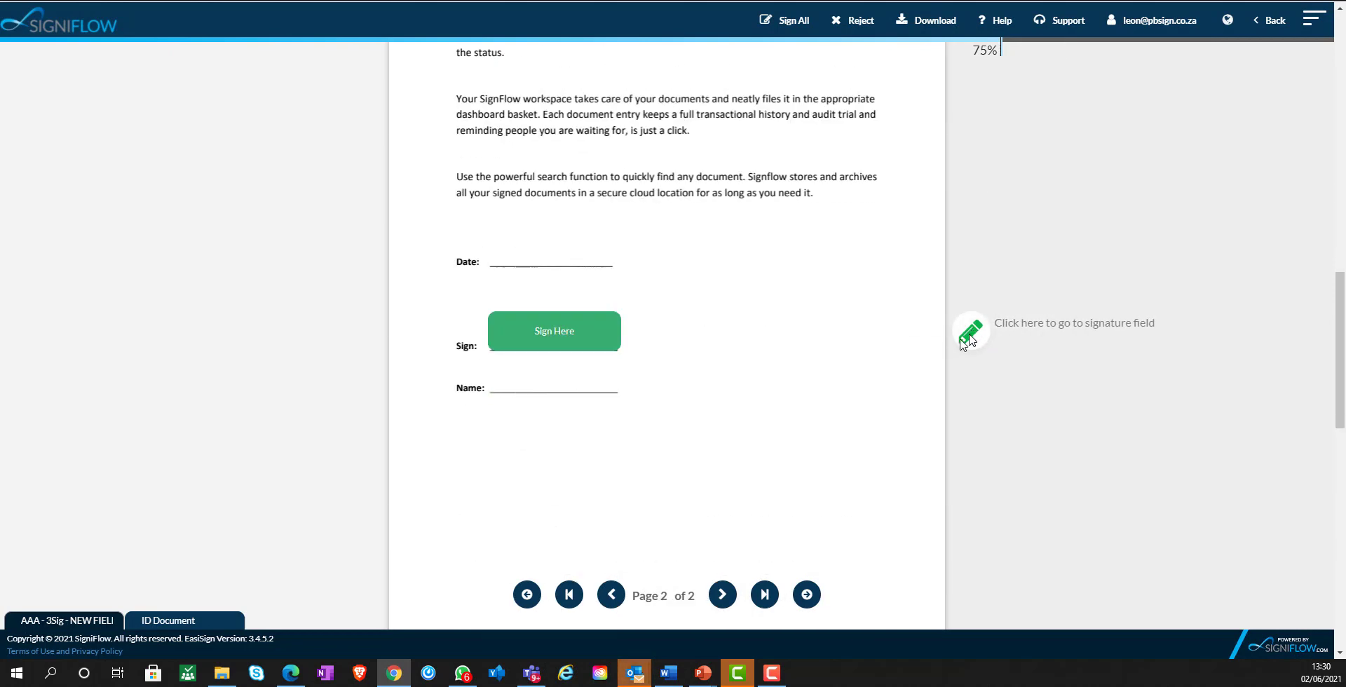
left_click(573, 341)
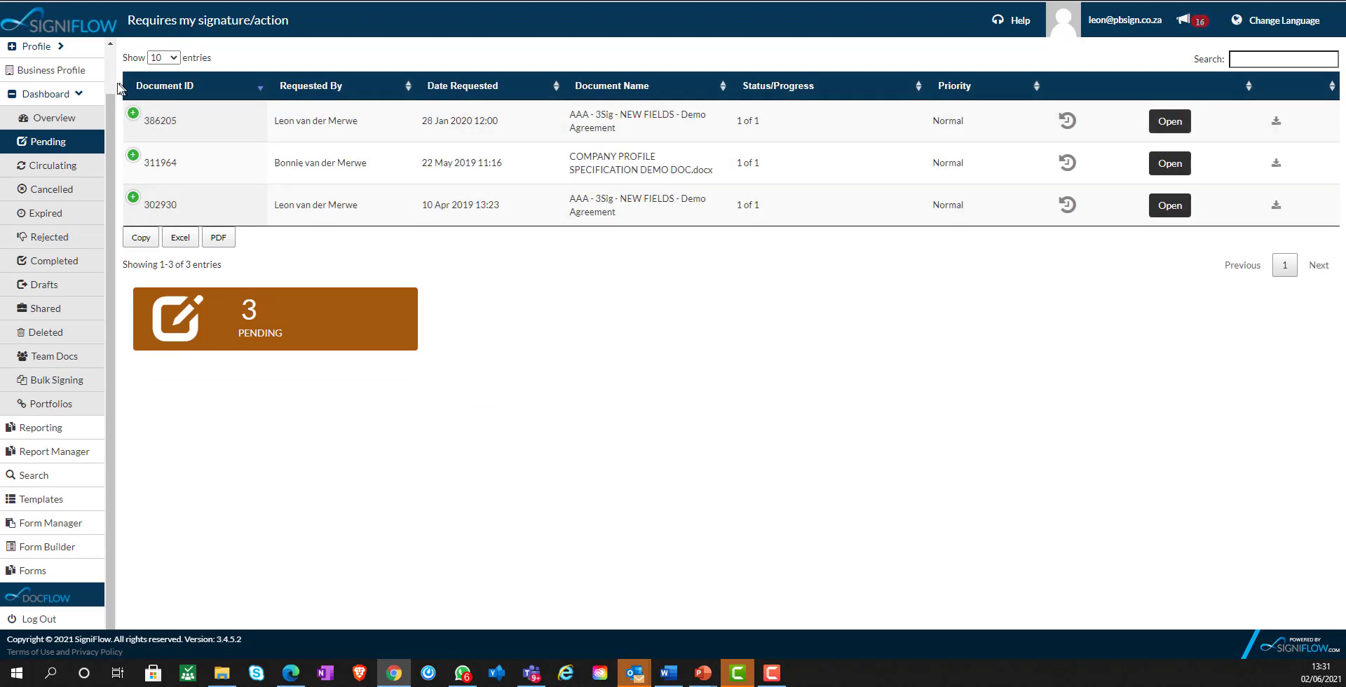
- Open the DEMO - 02-06-2021 portfolio and show more actions for the ID Document
scroll(56, 126, "up", 1)
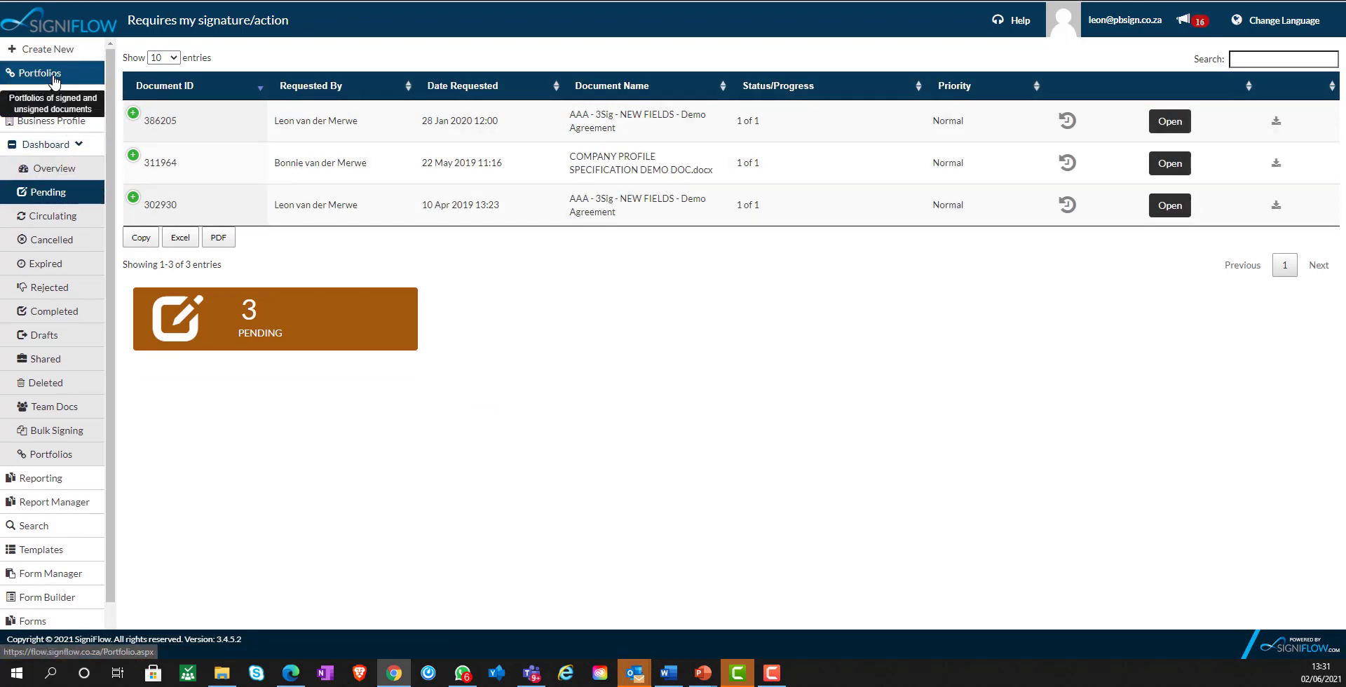
left_click(40, 72)
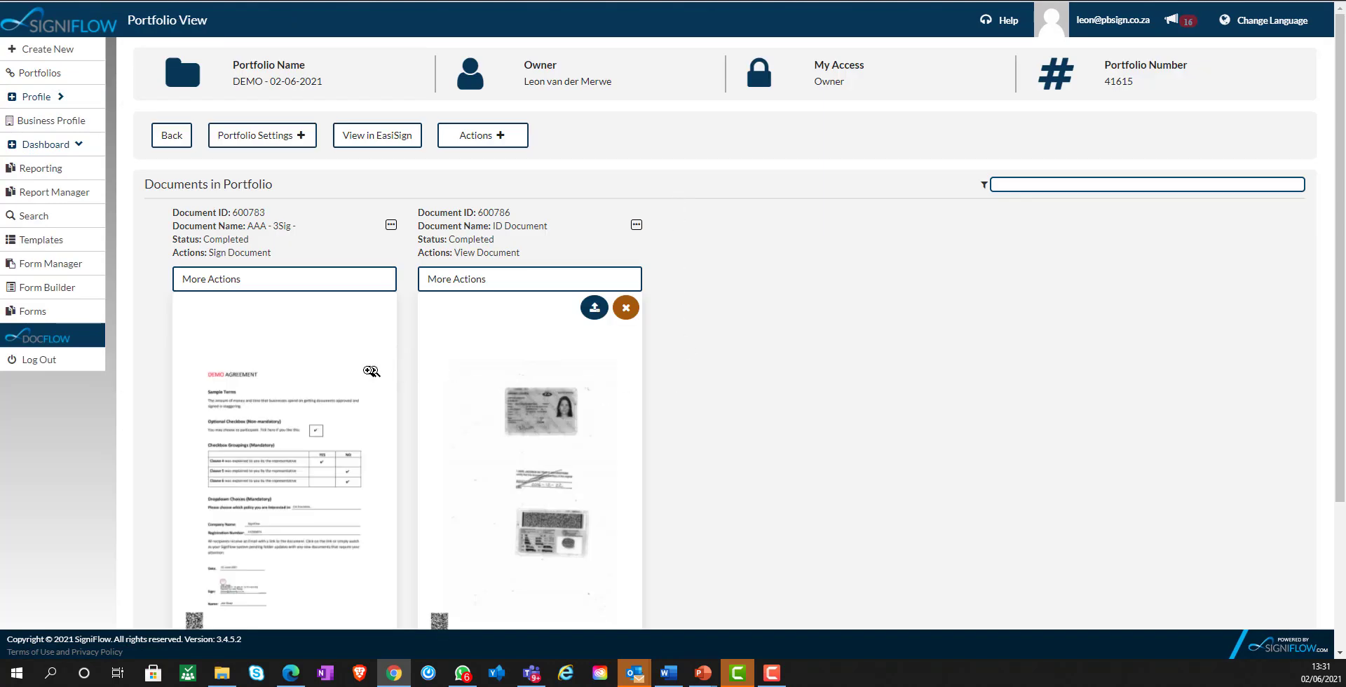
left_click(484, 279)
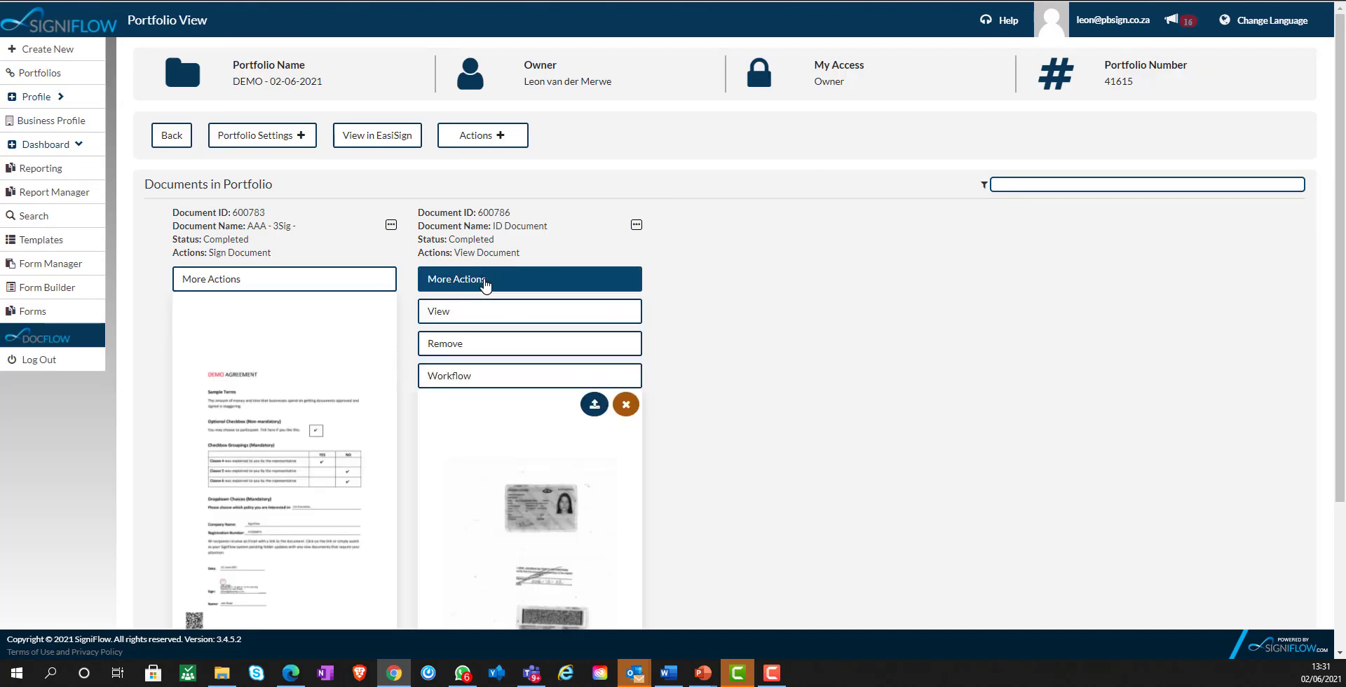